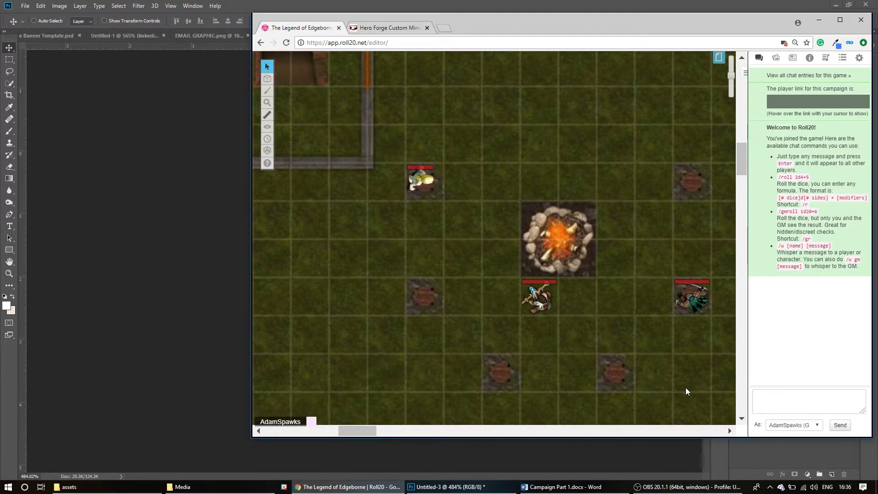
Rotate the pale figure token on the Roll20 map, then deselect it.
click(421, 181)
mouse_move(455, 179)
mouse_down()
mouse_move(463, 165)
mouse_move(467, 177)
mouse_up()
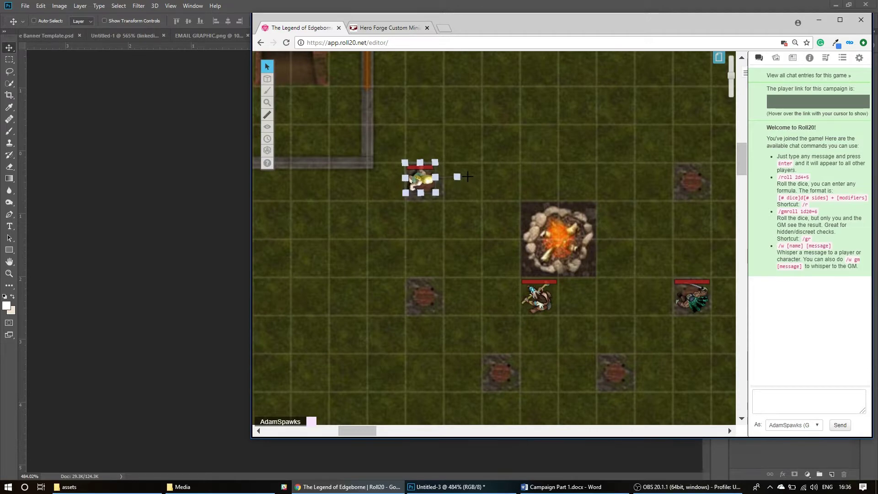
click(490, 181)
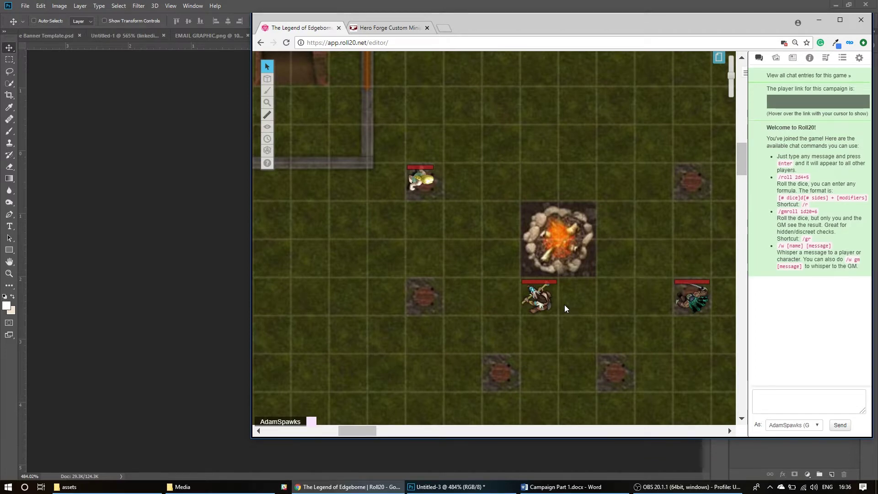
Shift the pale token left on the grid, then switch over to the Hero Forge designer.
click(421, 181)
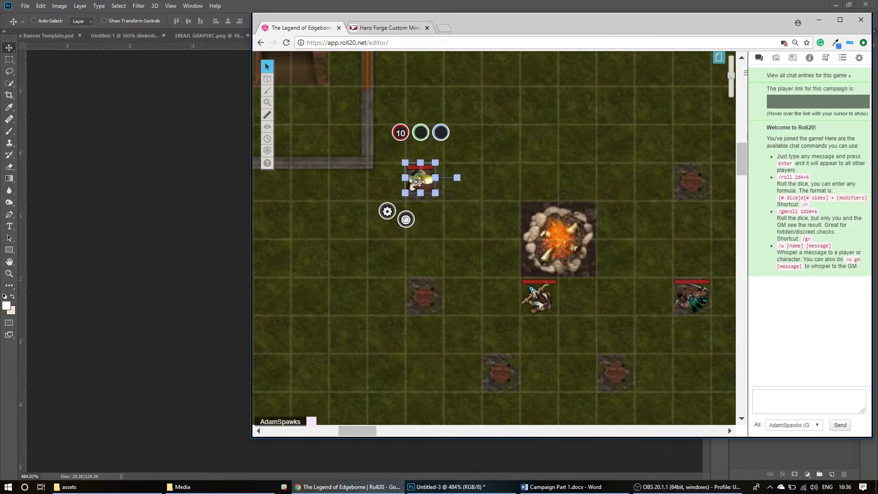
mouse_move(414, 186)
mouse_down()
mouse_move(478, 186)
mouse_move(402, 186)
mouse_up()
click(469, 194)
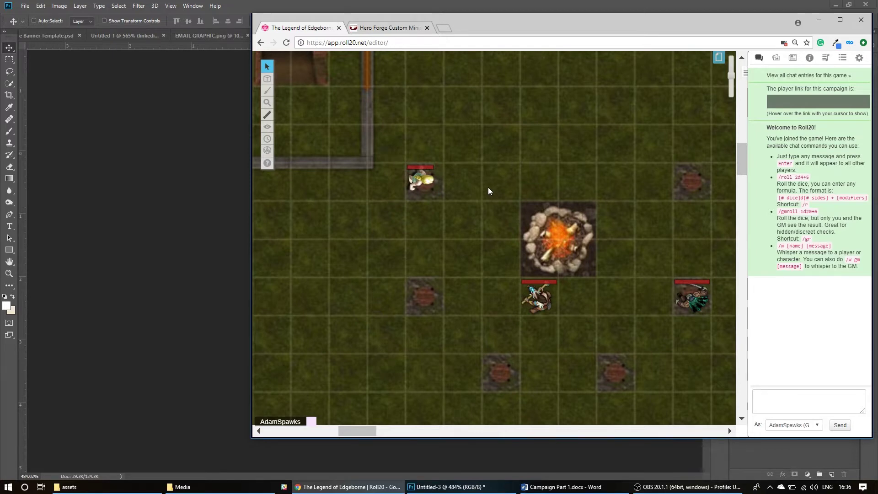
click(390, 28)
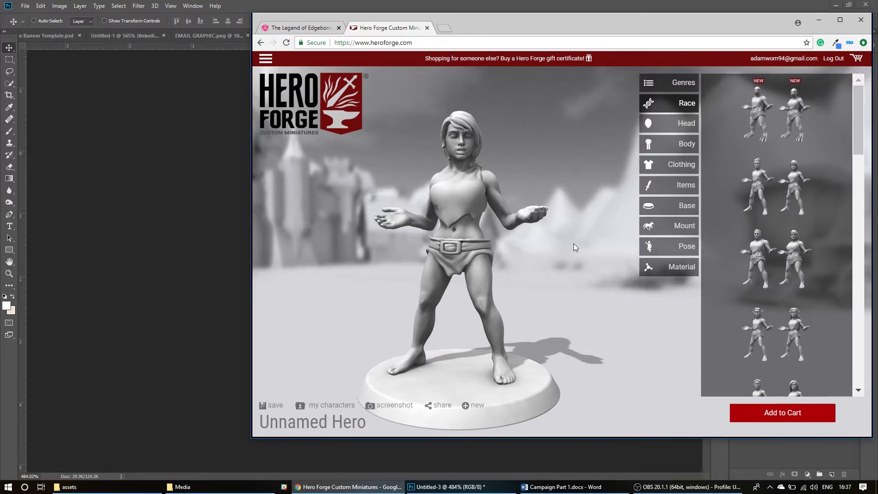
Clear the Round Base from under the Hero Forge miniature.
click(684, 209)
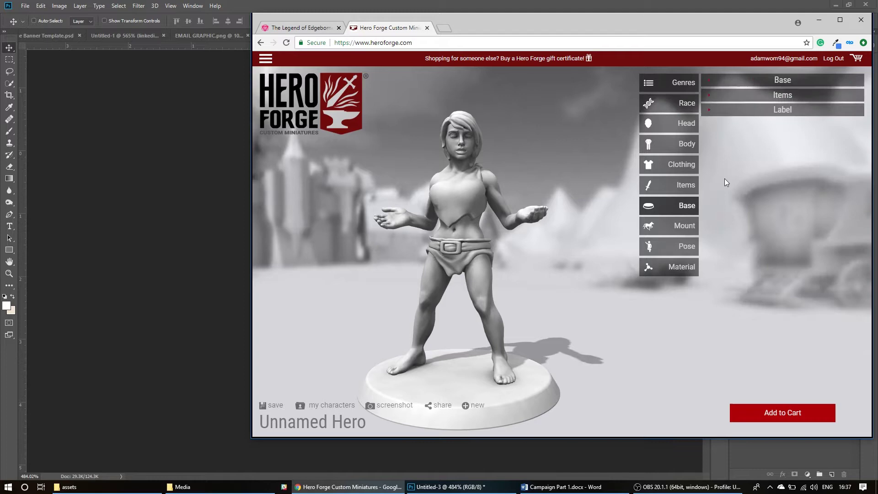
click(779, 81)
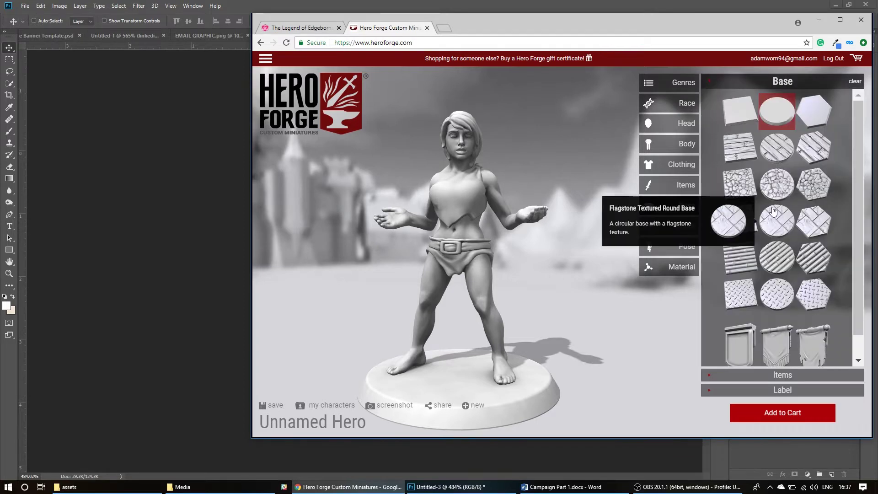
click(778, 115)
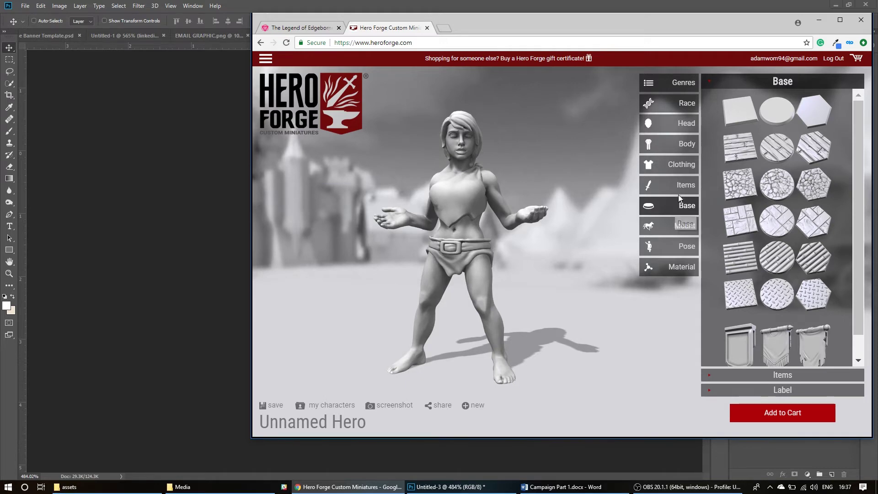
Browse through the race thumbnails for the figure.
click(684, 109)
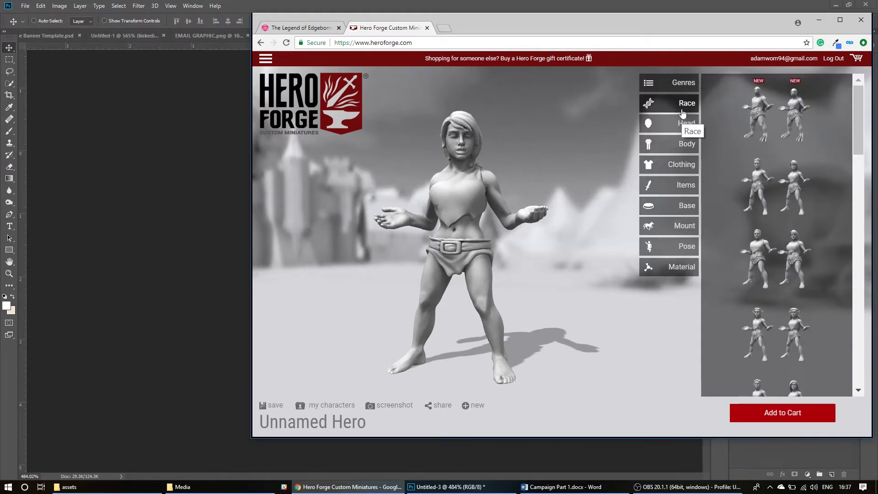
scroll(796, 231, down, 2)
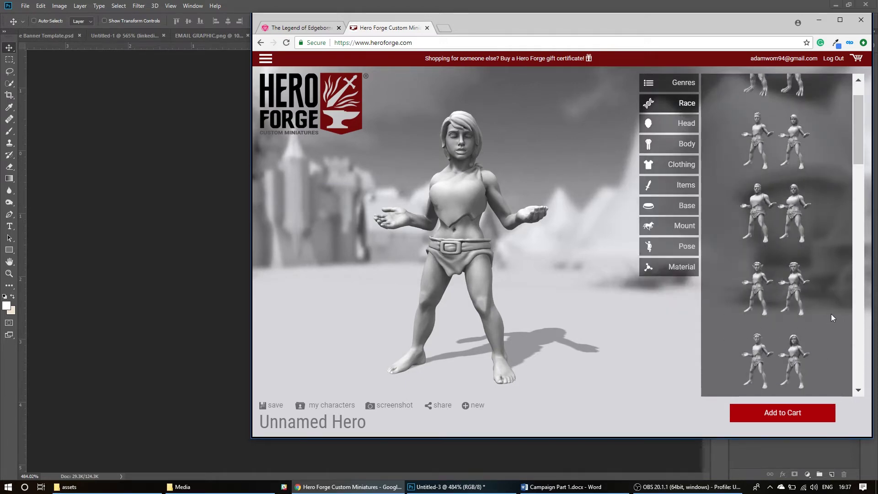
scroll(831, 313, down, 3)
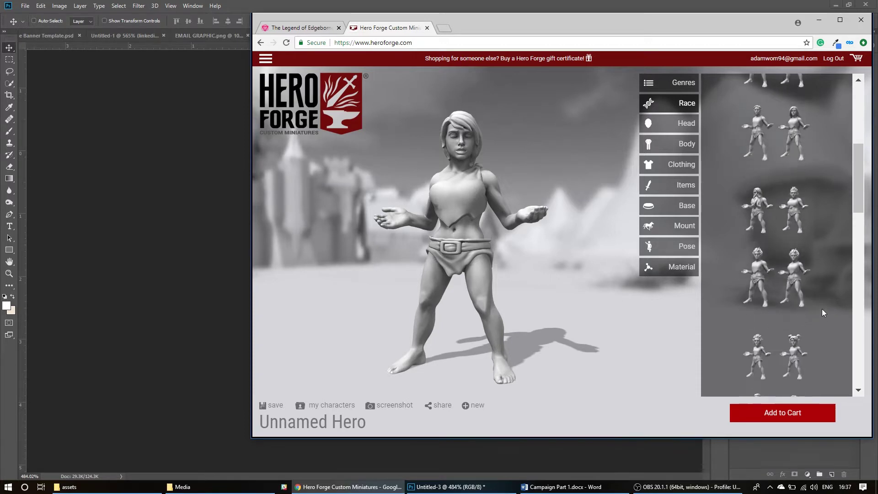
scroll(827, 302, down, 5)
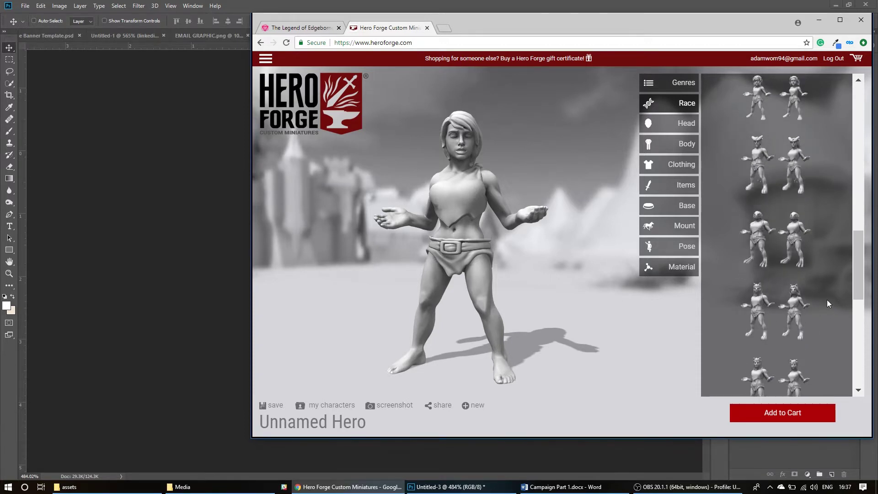
scroll(827, 300, down, 5)
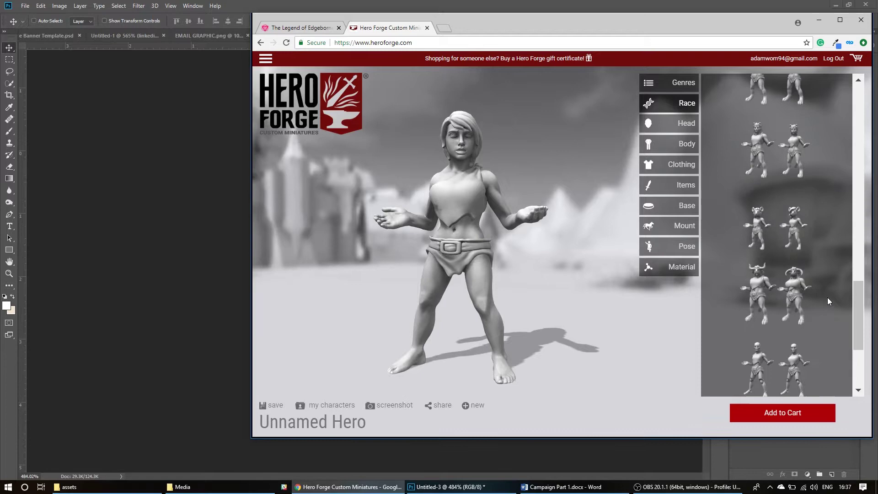
scroll(827, 297, down, 3)
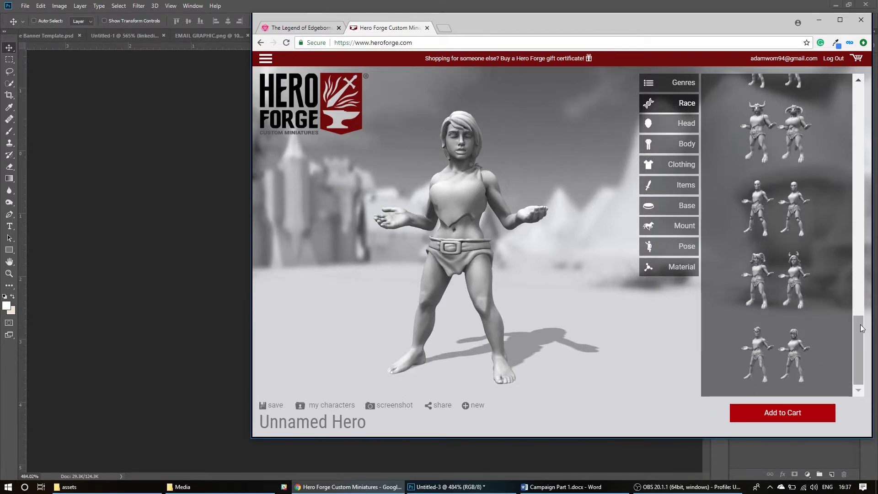
drag(862, 328, 861, 98)
mouse_move(779, 207)
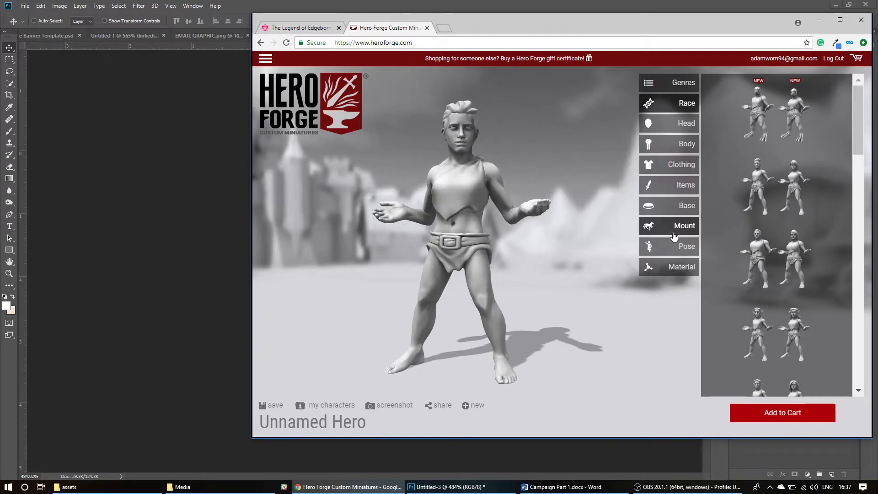
Swap the loincloth for the Monk outfit's hooded cloth robes and sandals.
click(684, 125)
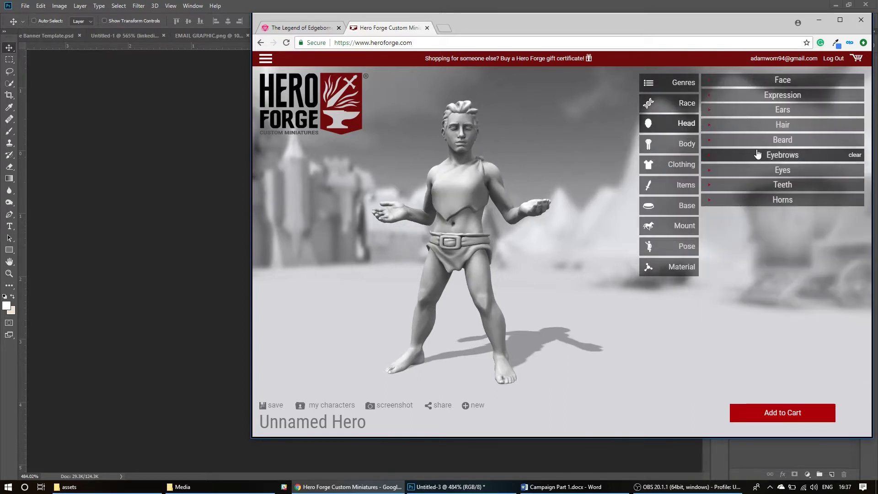
click(683, 145)
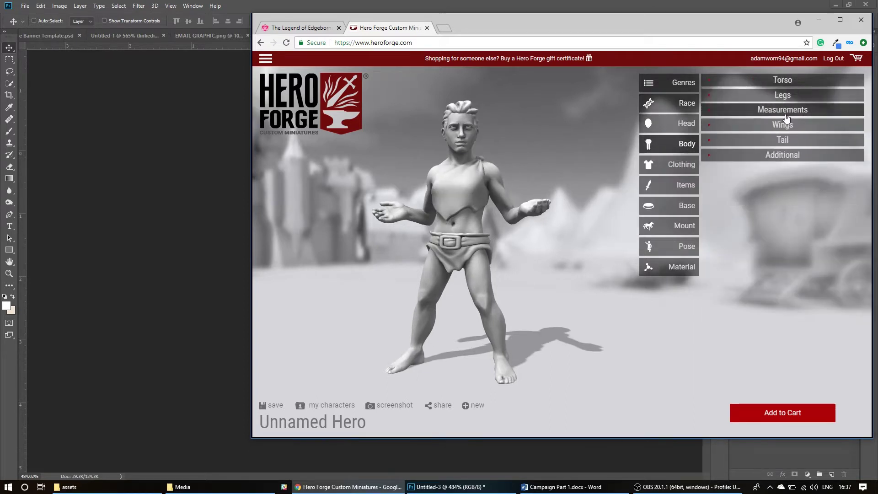
click(688, 166)
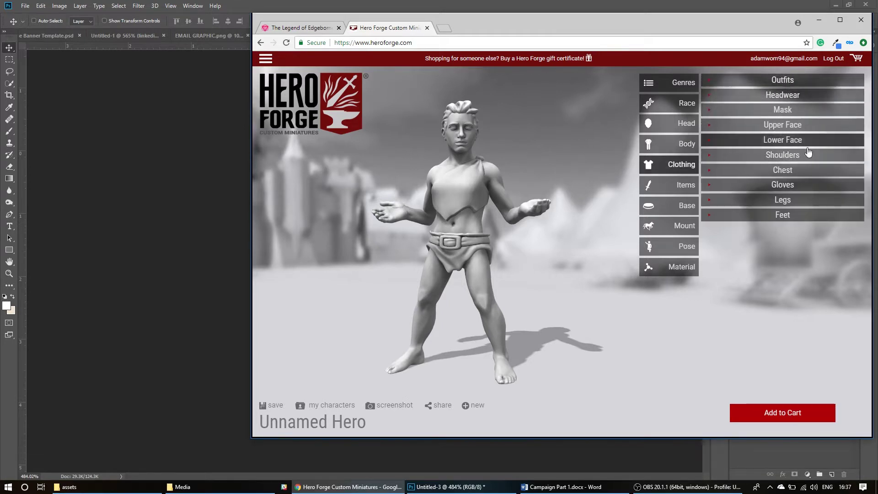
click(786, 83)
mouse_move(812, 208)
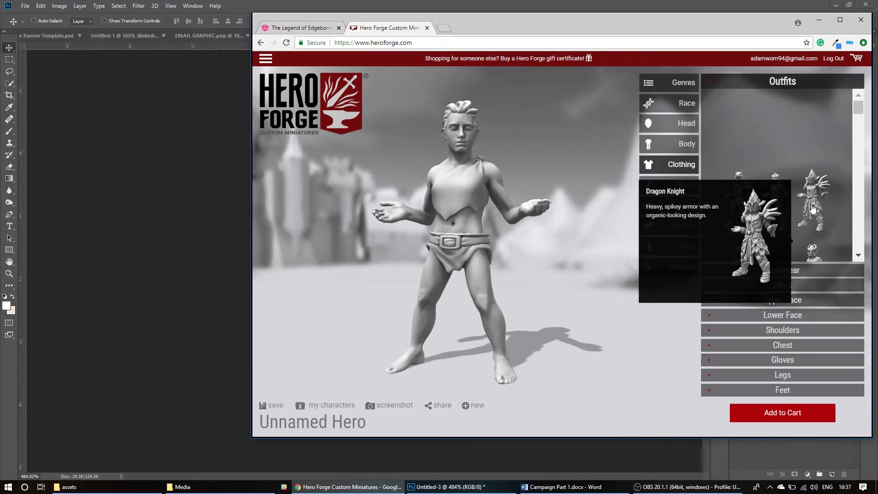
scroll(812, 208, down, 2)
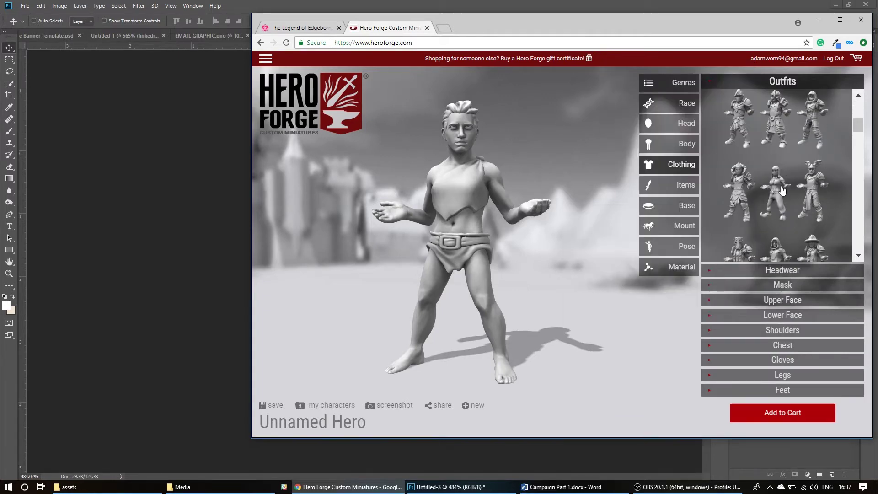
scroll(783, 192, down, 2)
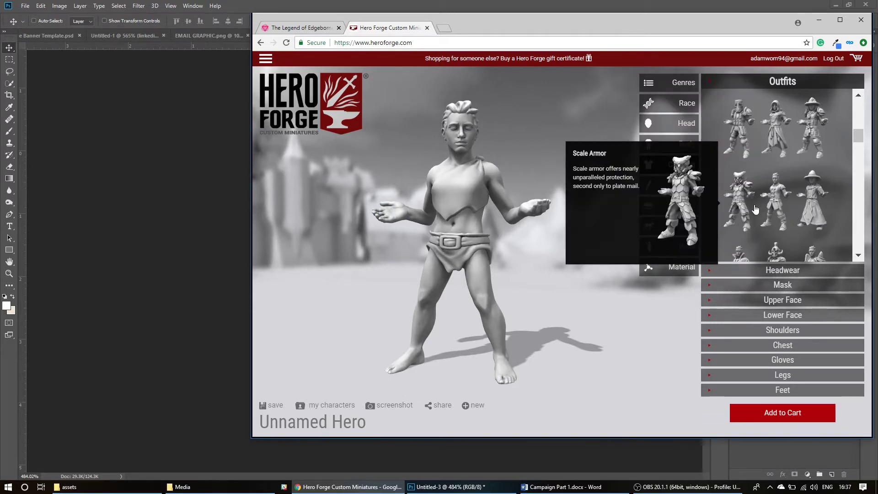
click(772, 154)
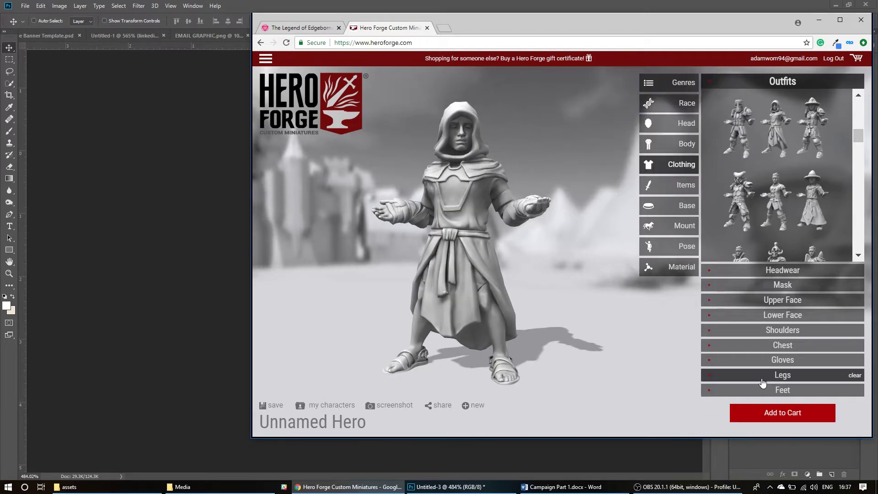
click(753, 87)
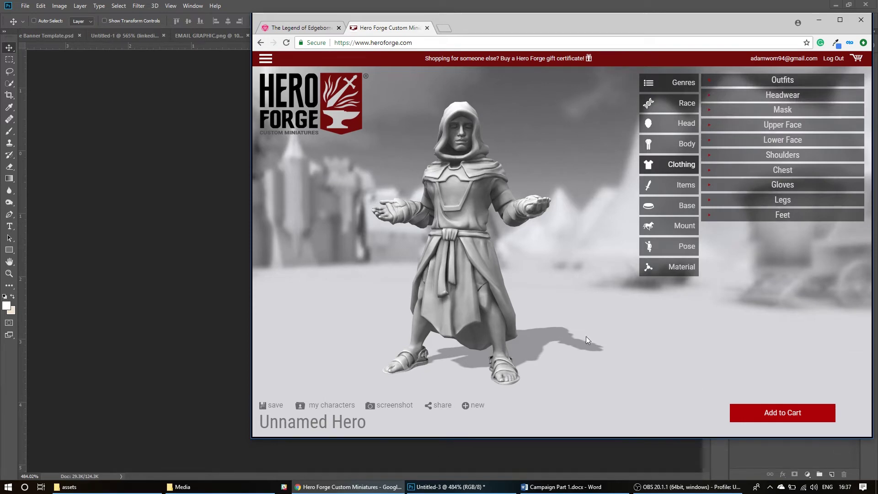
Tilt the view to look down on the figure and apply the Heavy Weapon pose.
drag(570, 274, 509, 326)
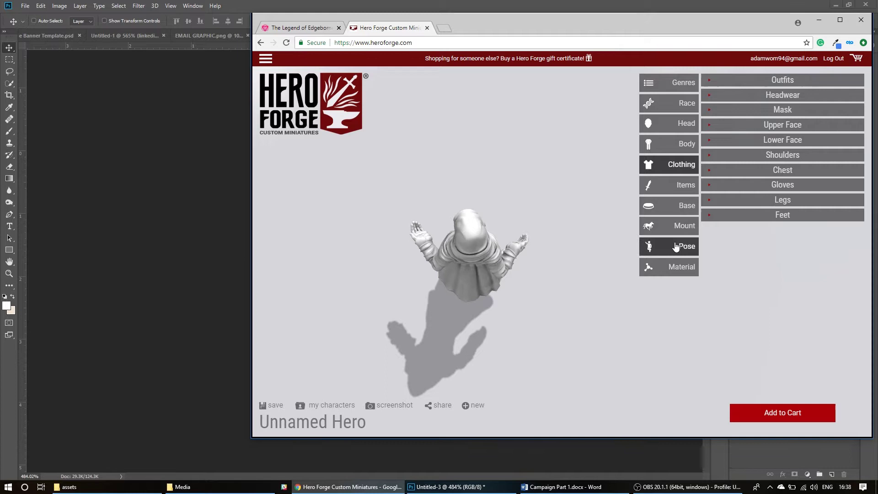
drag(575, 294, 576, 293)
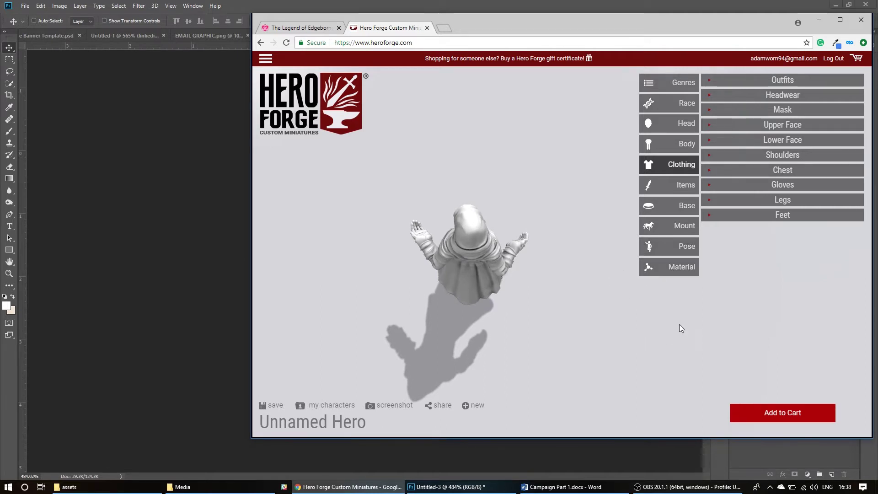
click(682, 249)
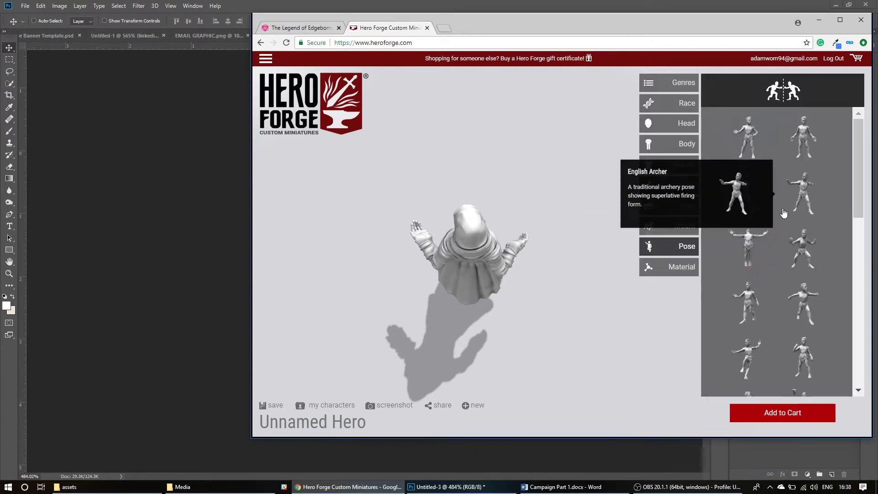
click(799, 247)
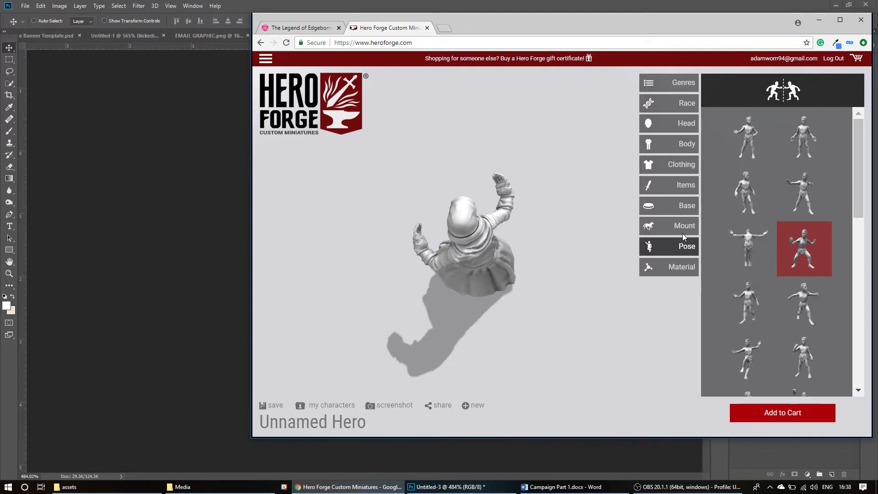
Scroll through the Handheld Items list to find a staff.
click(680, 188)
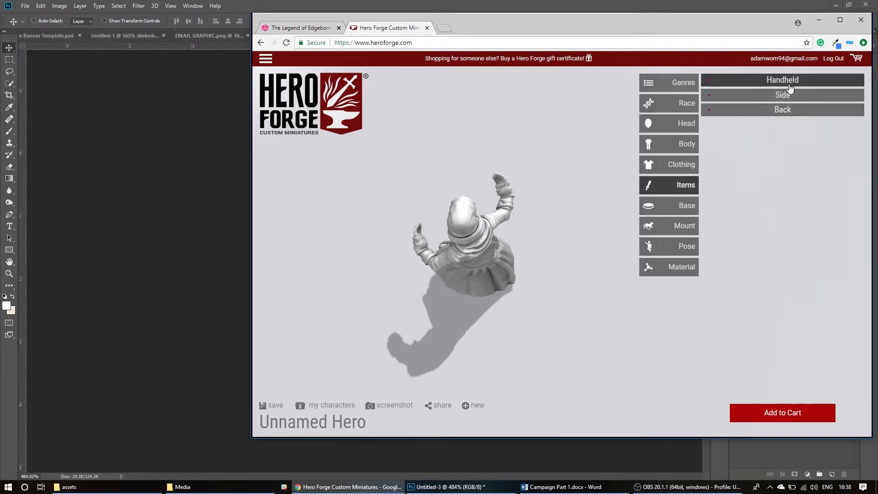
click(790, 87)
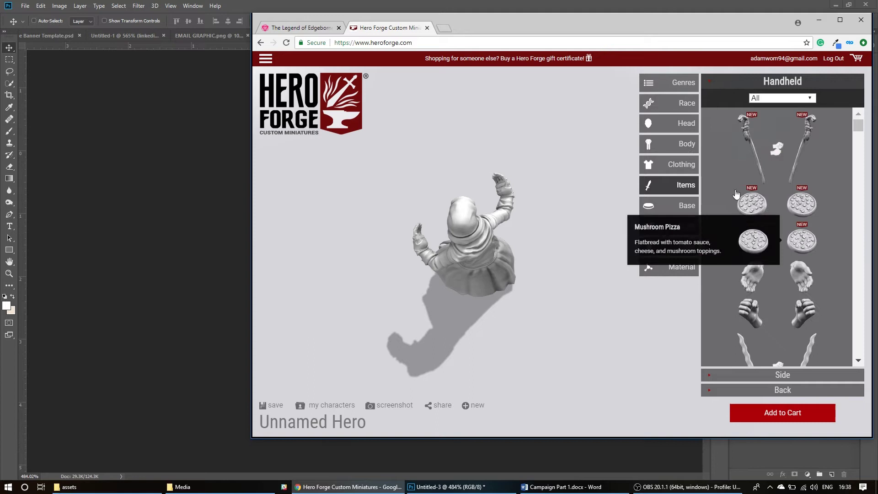
scroll(806, 237, down, 1)
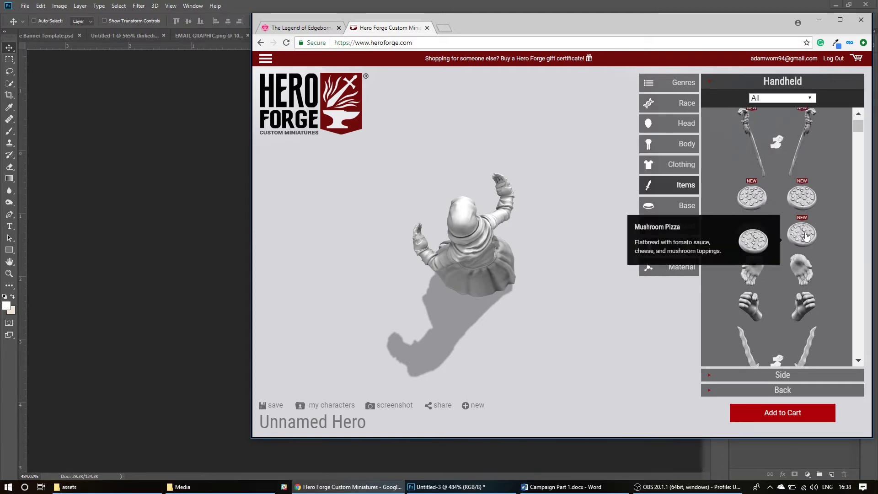
scroll(803, 240, down, 5)
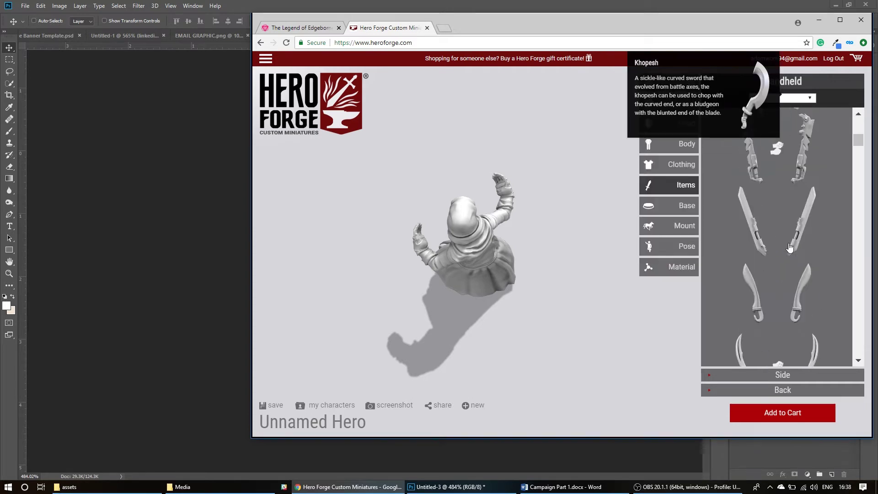
scroll(790, 247, down, 4)
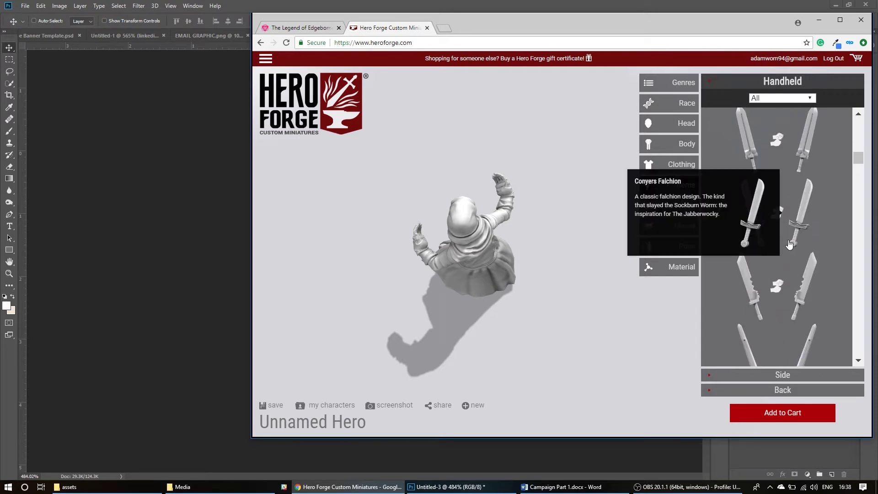
scroll(796, 256, down, 3)
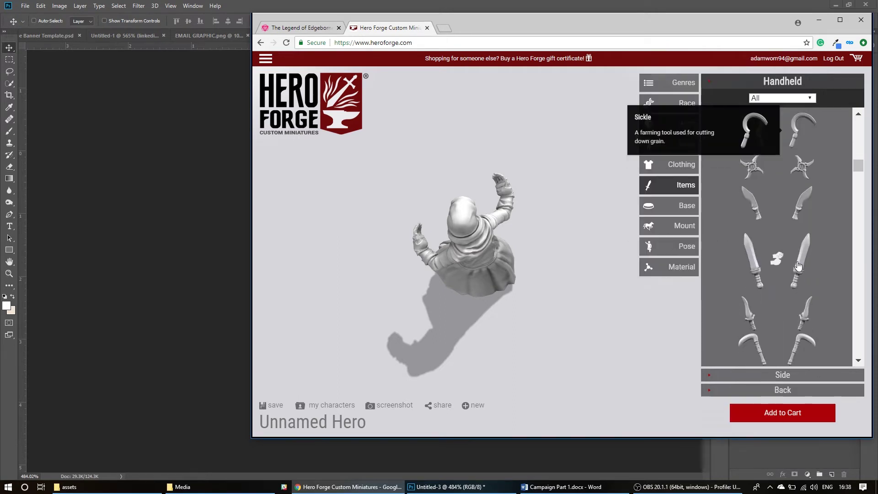
scroll(798, 266, down, 3)
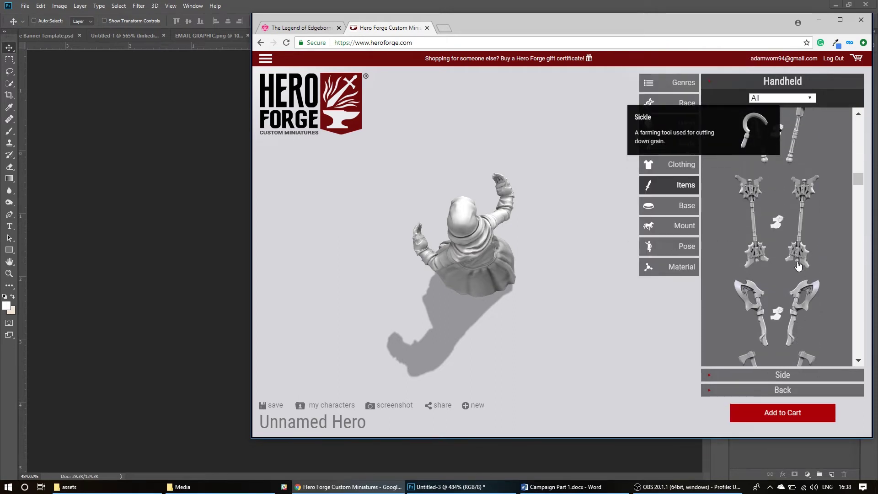
scroll(799, 266, down, 4)
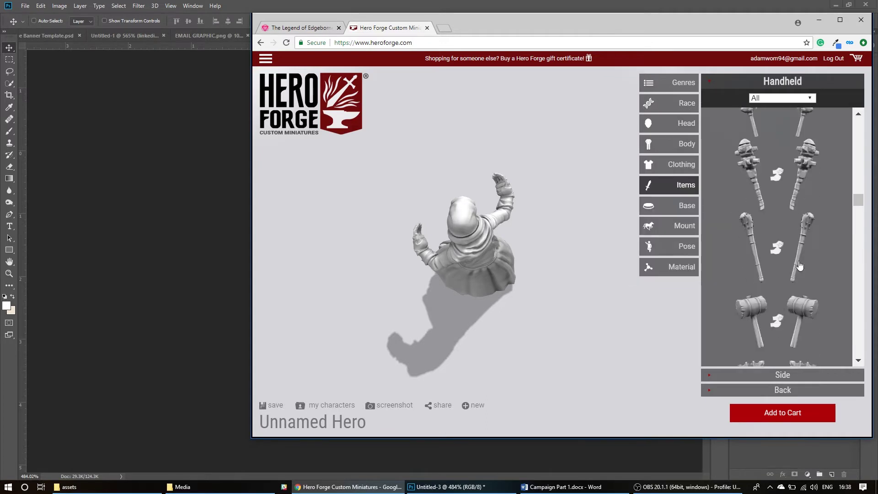
scroll(800, 266, down, 5)
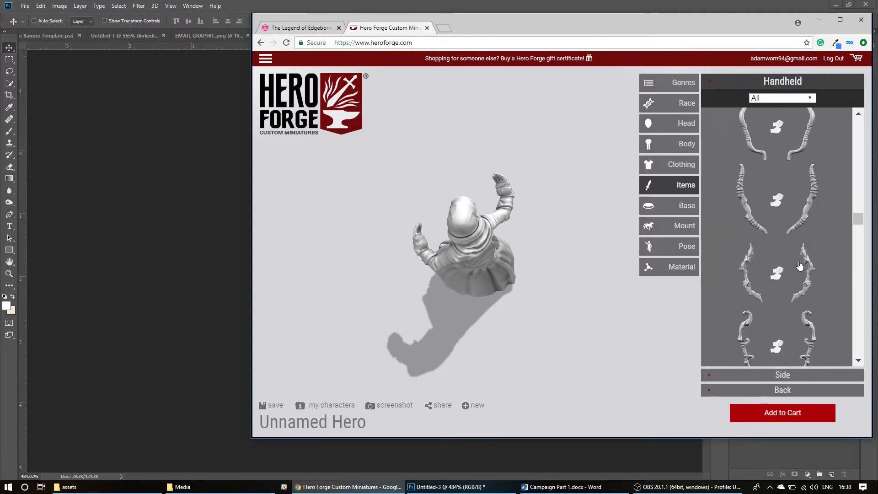
scroll(800, 266, down, 5)
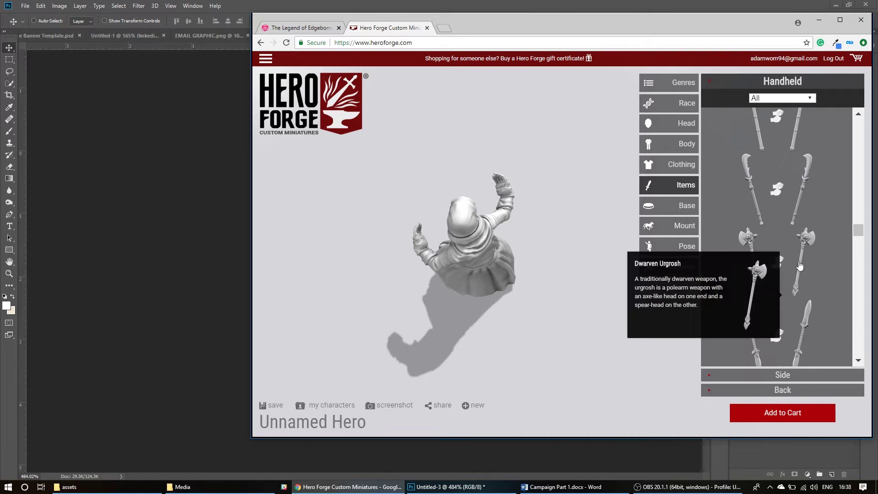
scroll(838, 306, down, 5)
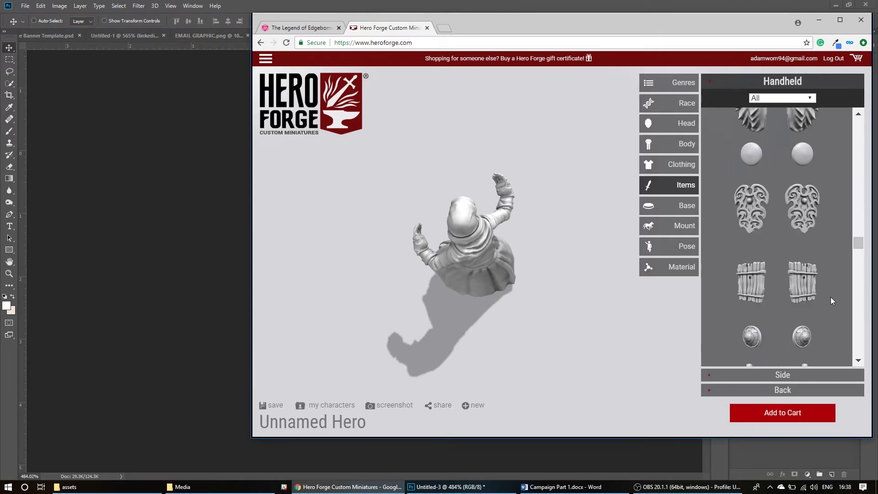
scroll(832, 297, down, 5)
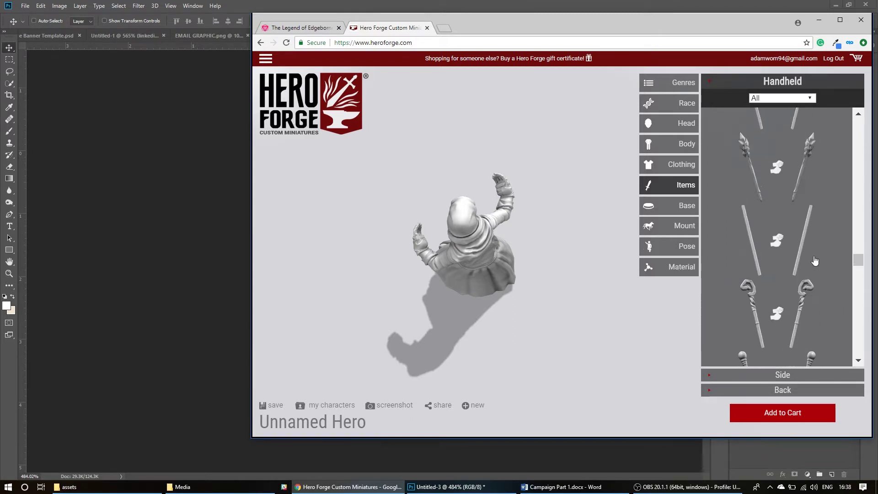
Equip the Wooden Staff with a two-handed grip and turn the view so it stands near-vertical.
click(815, 261)
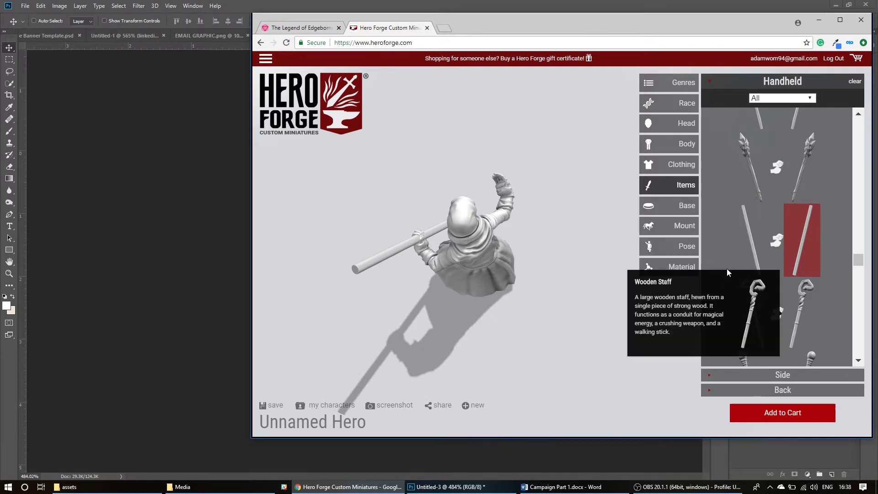
click(776, 240)
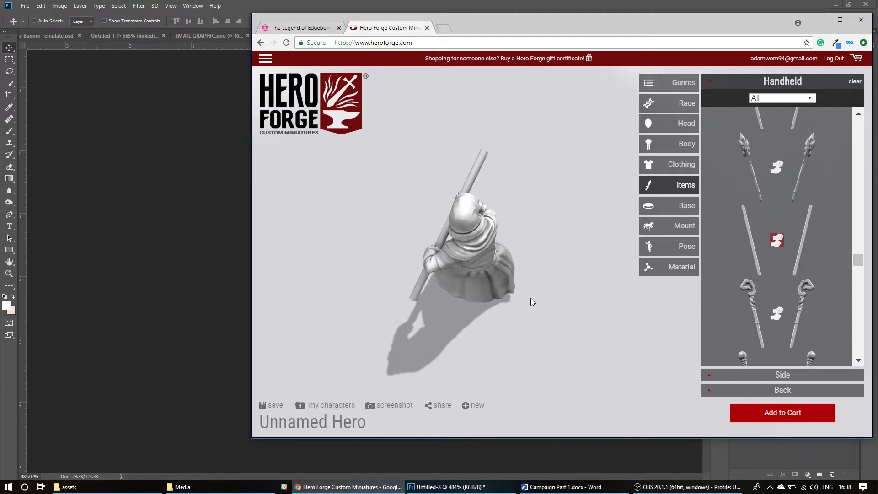
drag(501, 261, 470, 284)
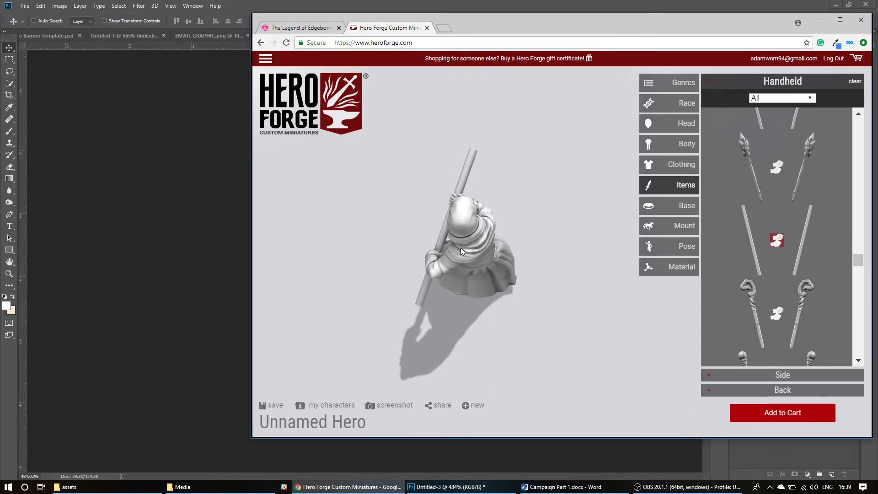
Capture a screenshot of the figure and save it into the assets folder as HeroForgeScreenshot (3).png.
click(395, 406)
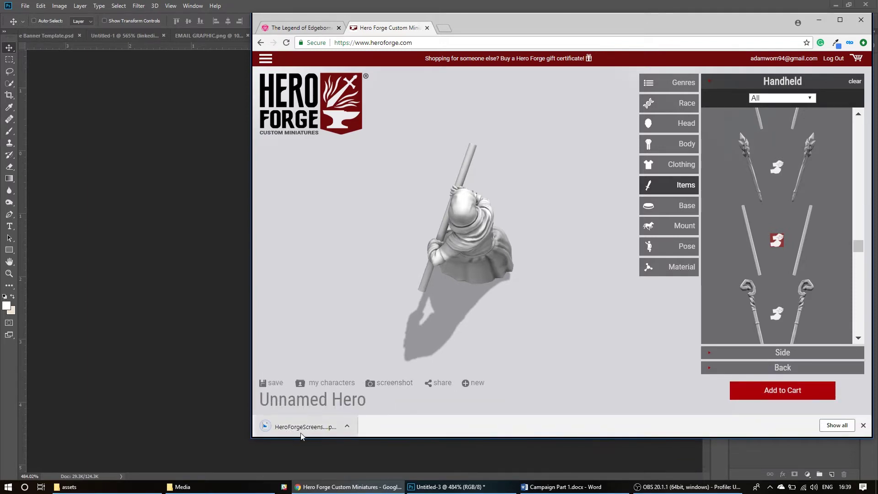
click(69, 487)
drag(320, 130, 248, 93)
drag(306, 427, 193, 267)
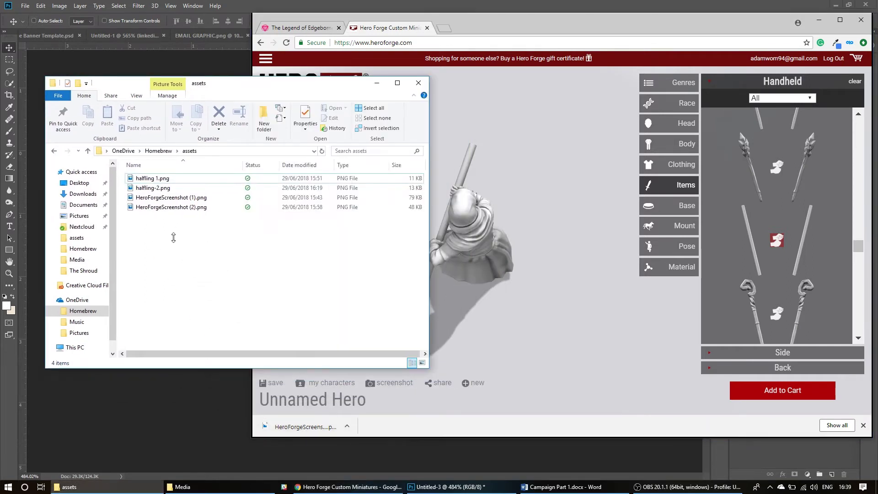
click(173, 238)
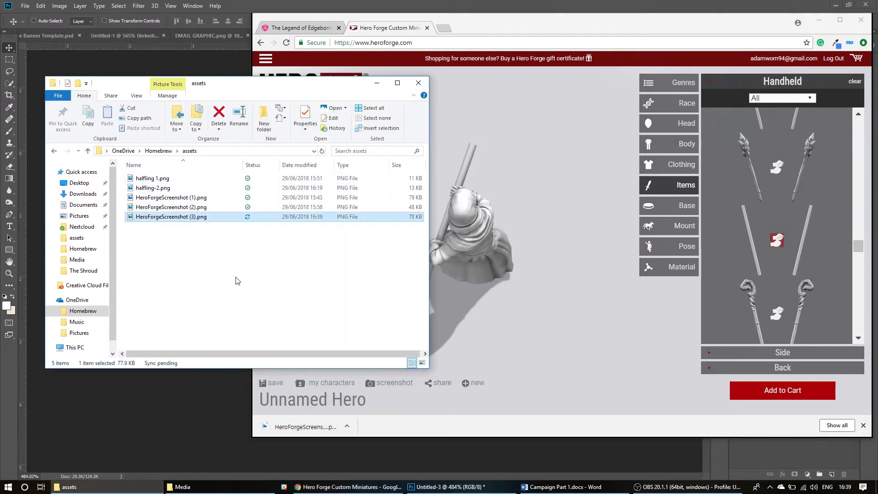
Create a new 100 × 100 px Grayscale document in Photoshop.
click(818, 20)
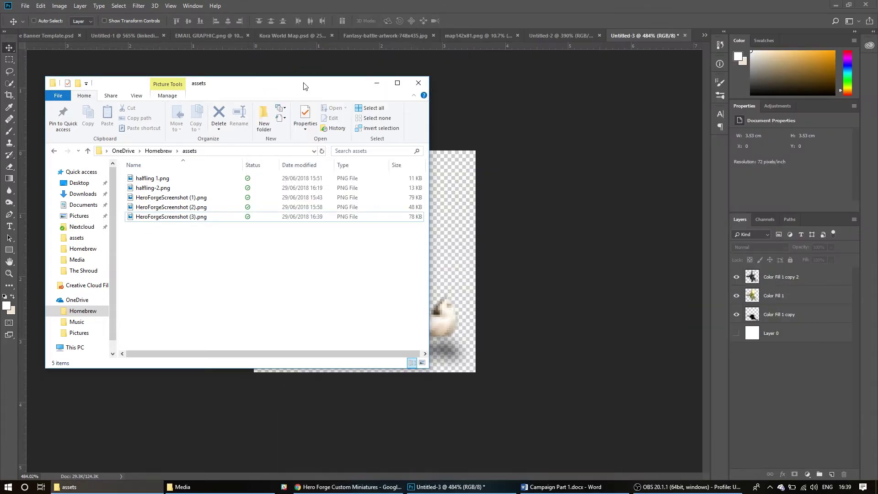
drag(303, 86, 383, 121)
click(620, 91)
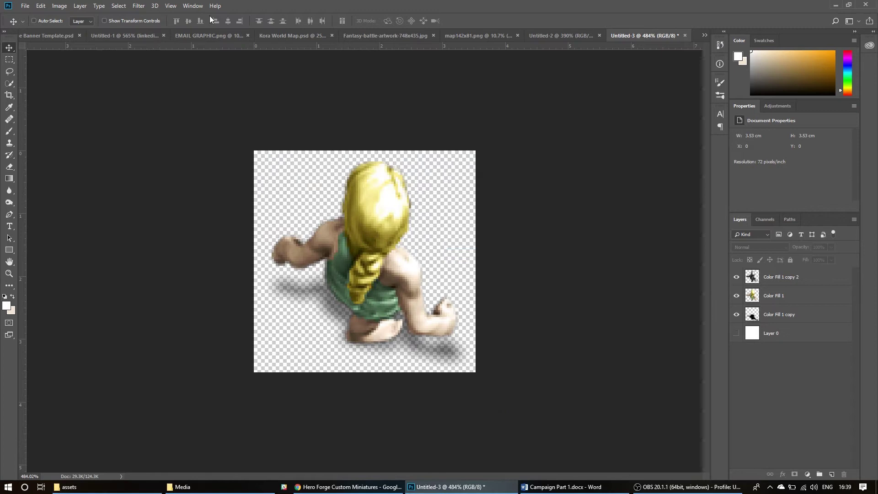
click(25, 6)
click(41, 17)
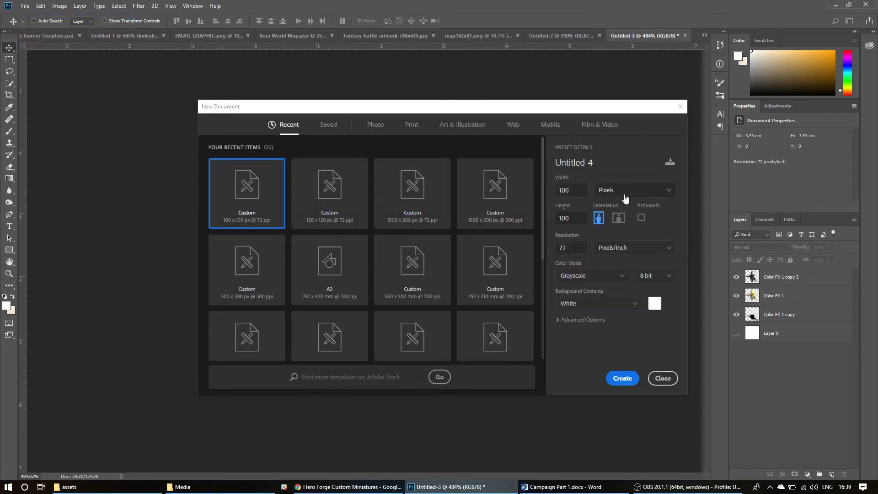
click(625, 379)
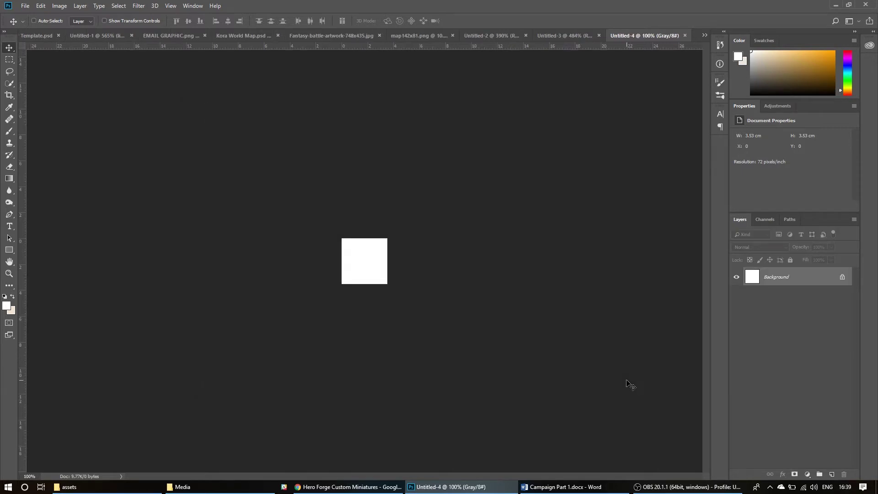
Unlock the background as Layer 0 and hide it to leave a transparent canvas.
click(843, 277)
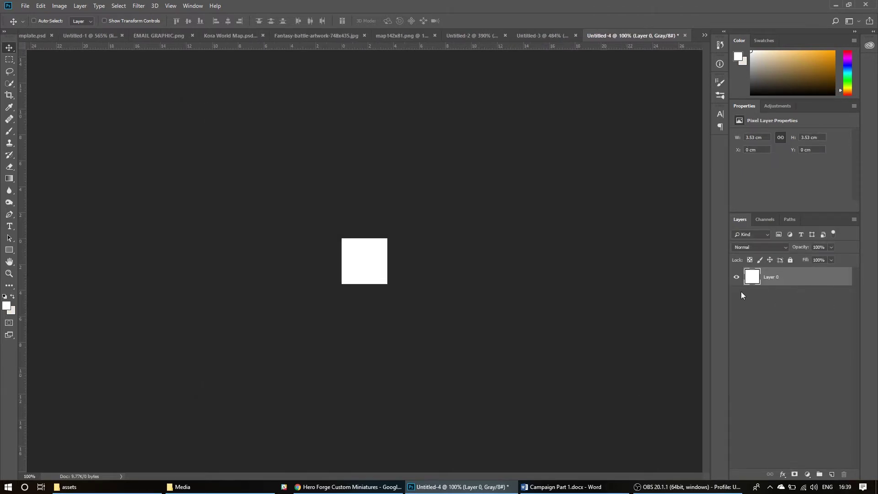
click(737, 277)
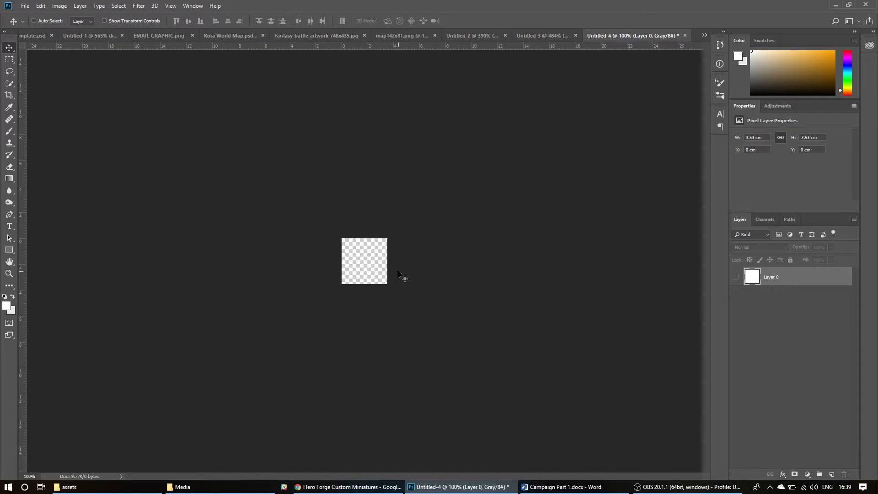
scroll(276, 312, up, 3)
scroll(323, 286, up, 3)
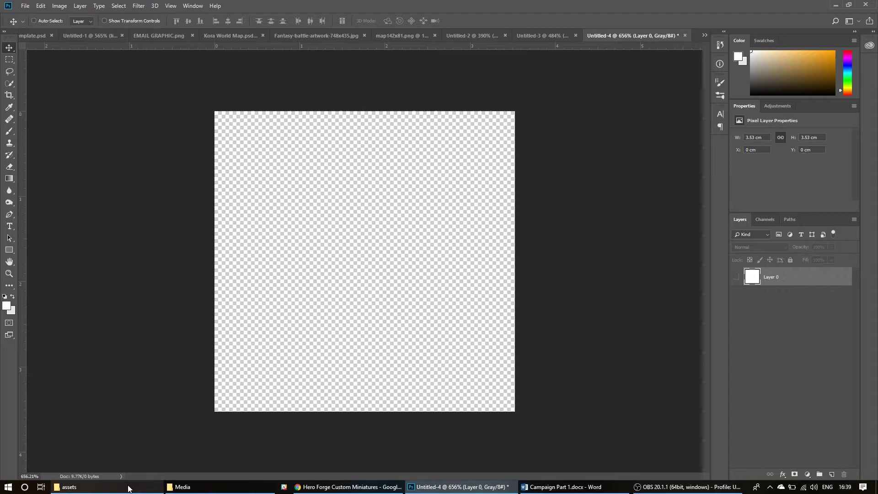
Drag HeroForgeScreenshot (3).png from the assets folder onto the transparent canvas.
click(109, 487)
drag(362, 128, 659, 88)
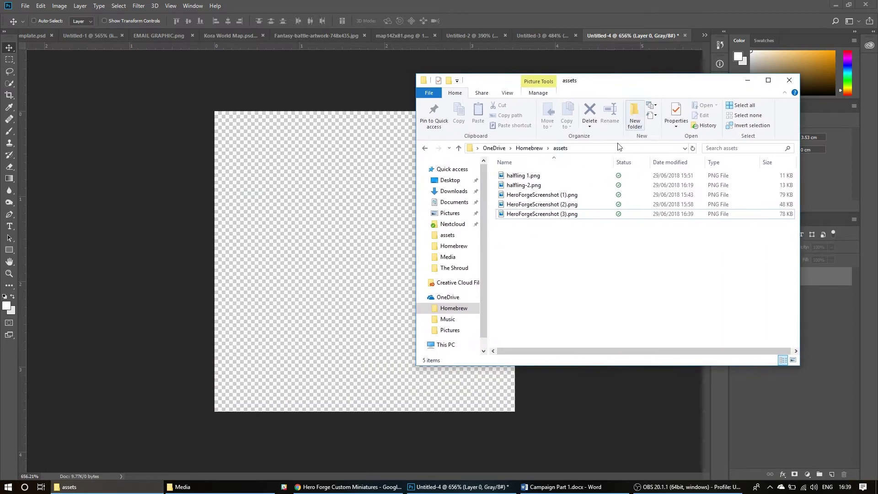
click(582, 214)
click(570, 227)
click(567, 214)
drag(568, 214, 275, 214)
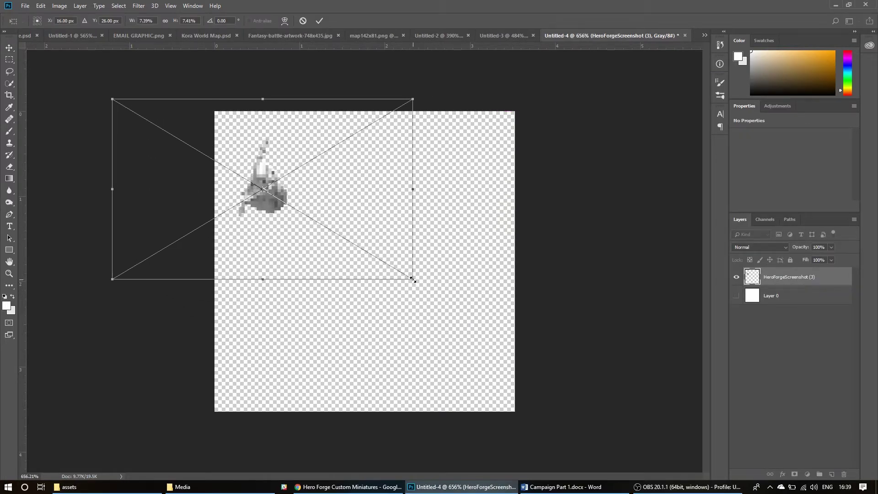
Scale and centre the placed screenshot on the canvas, then commit the transform.
drag(412, 279, 670, 433)
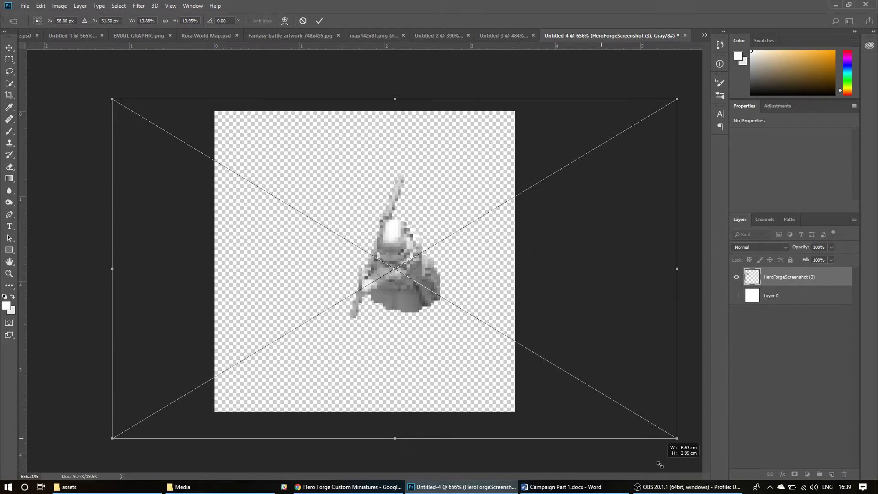
scroll(476, 350, down, 1)
scroll(475, 350, down, 4)
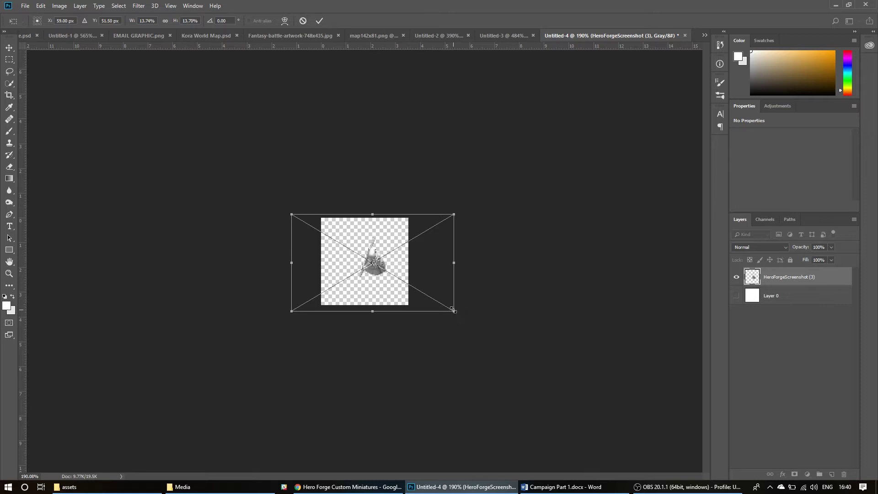
drag(454, 311, 627, 416)
drag(493, 361, 399, 321)
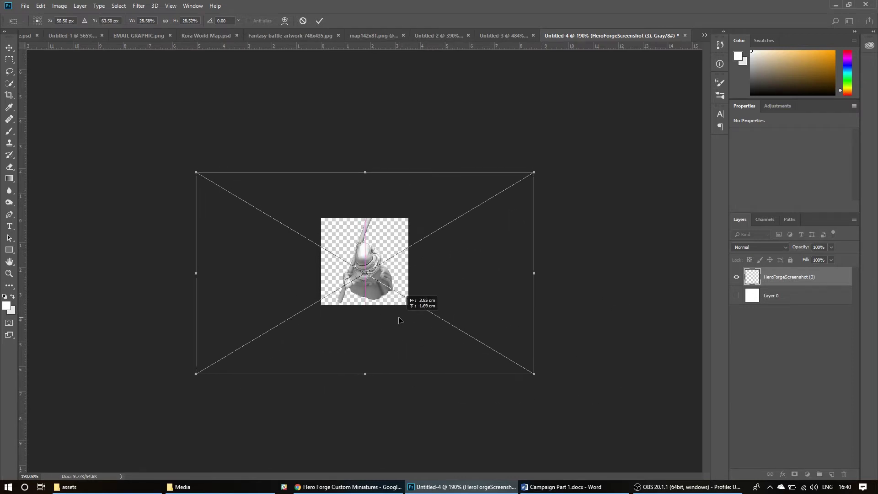
drag(530, 374, 516, 358)
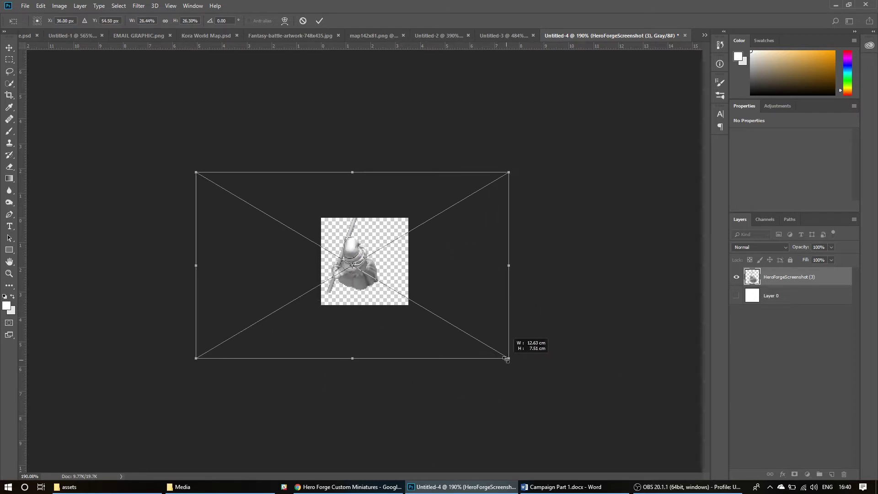
drag(438, 335, 449, 343)
scroll(357, 332, up, 5)
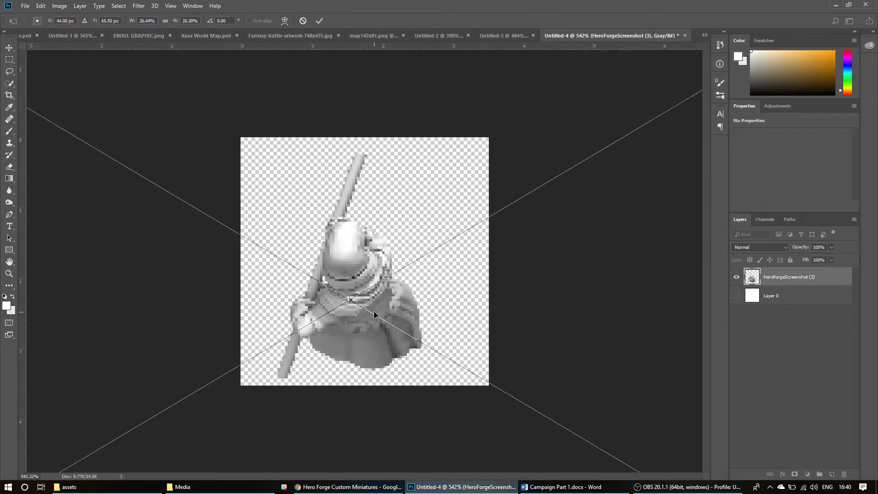
drag(375, 311, 415, 296)
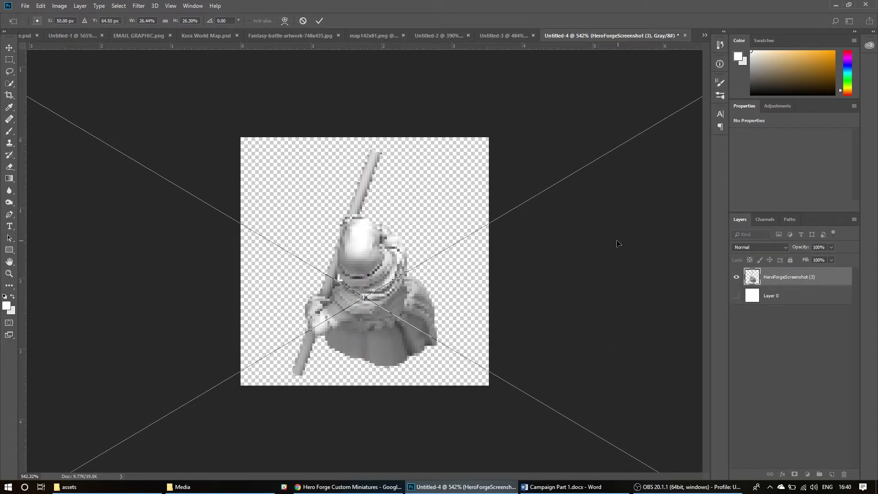
click(321, 21)
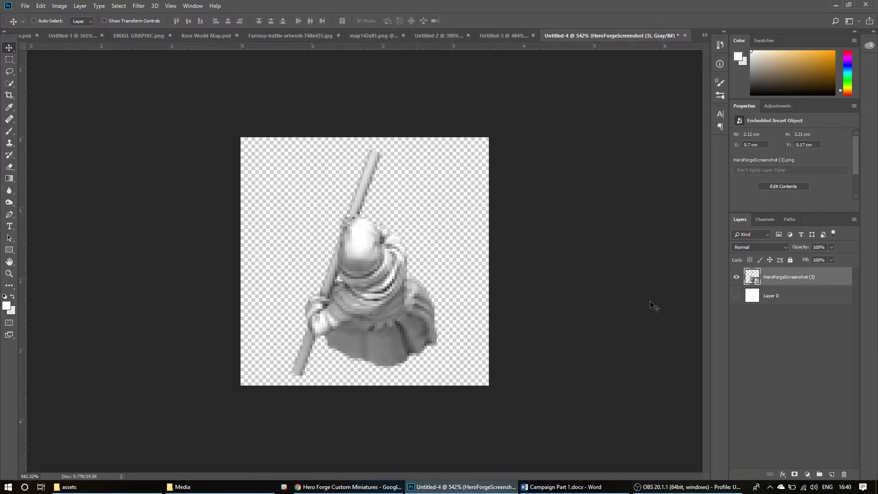
Pick the Quick Selection tool, briefly try the Magic Wand, then return to Quick Selection.
click(10, 85)
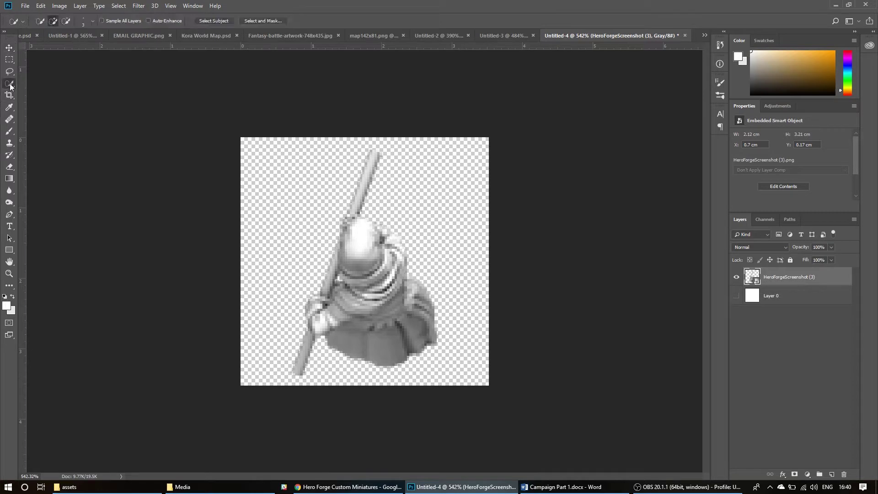
right_click(10, 85)
click(38, 91)
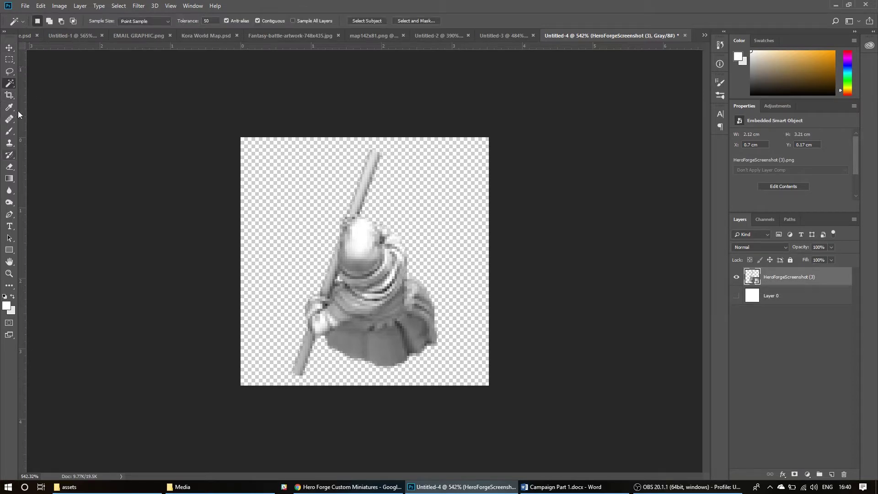
right_click(10, 86)
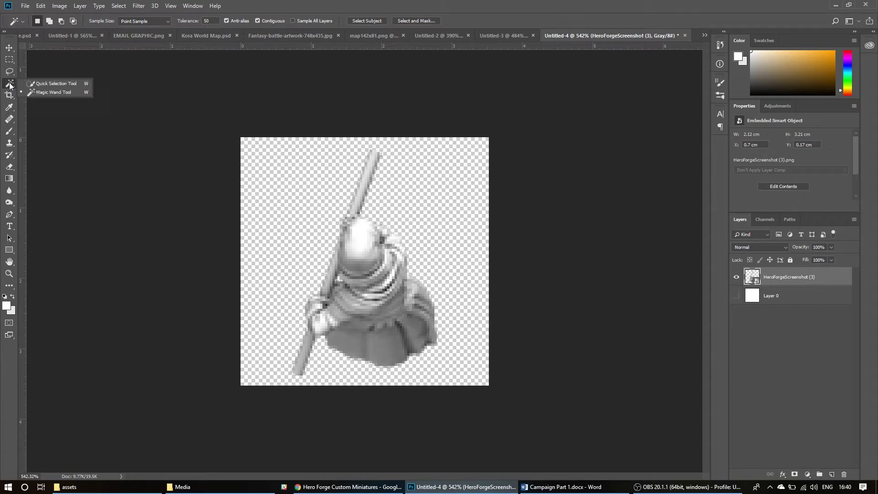
click(47, 84)
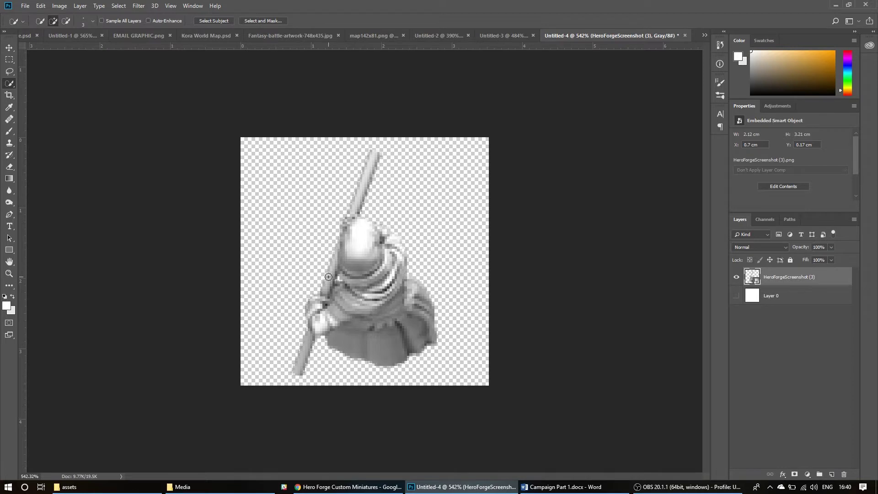
Select the figure's lower robe, collar, shoulders and top of the head.
scroll(356, 266, up, 3)
scroll(395, 292, down, 3)
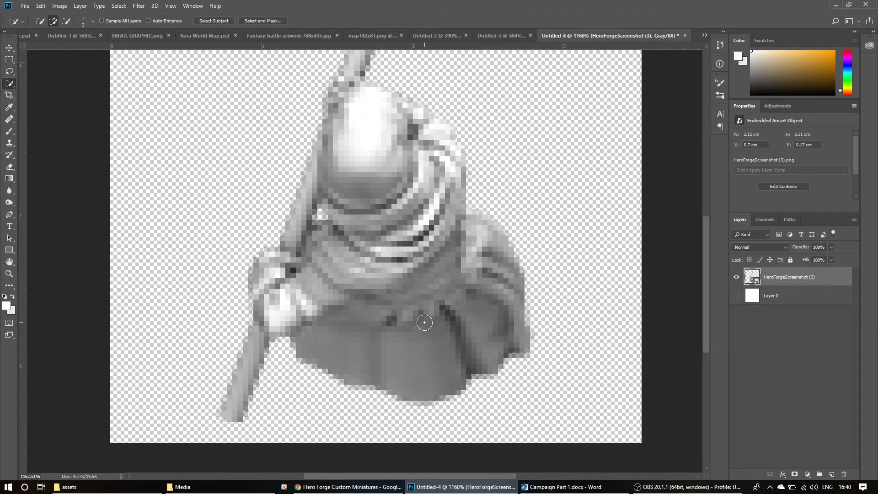
click(425, 322)
scroll(458, 329, up, 1)
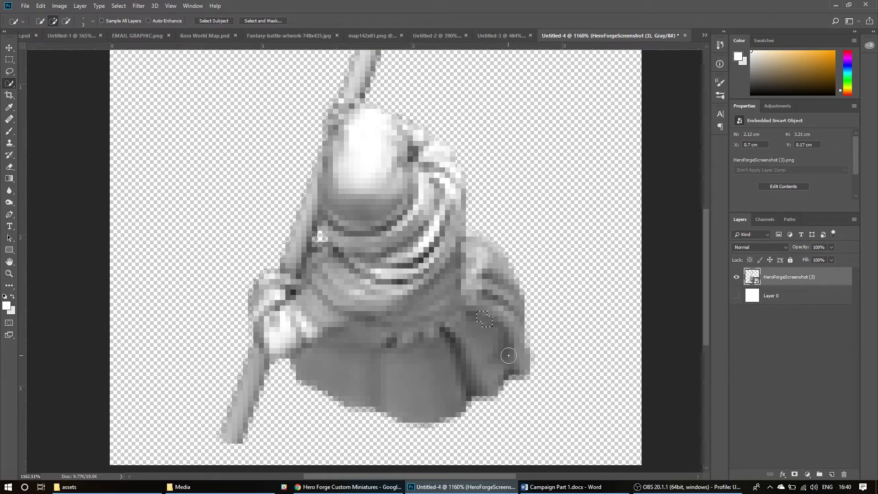
drag(384, 342, 320, 315)
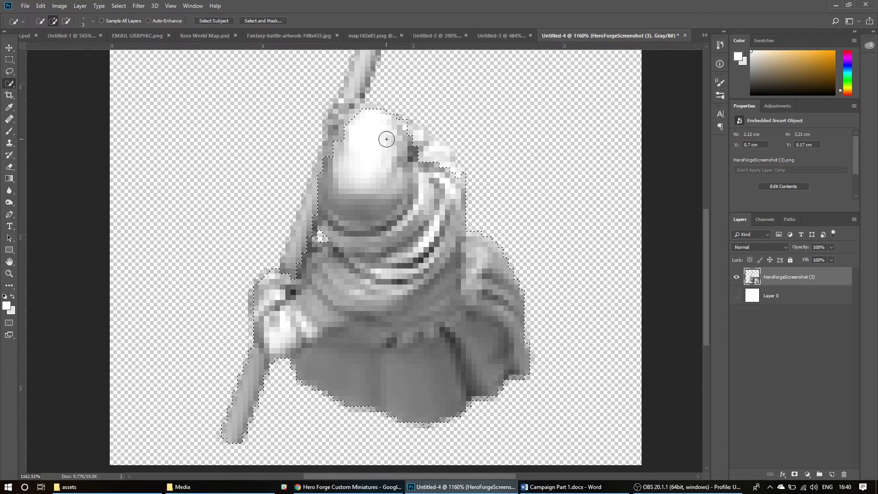
mouse_move(414, 126)
mouse_down()
mouse_move(424, 173)
mouse_move(404, 129)
mouse_up()
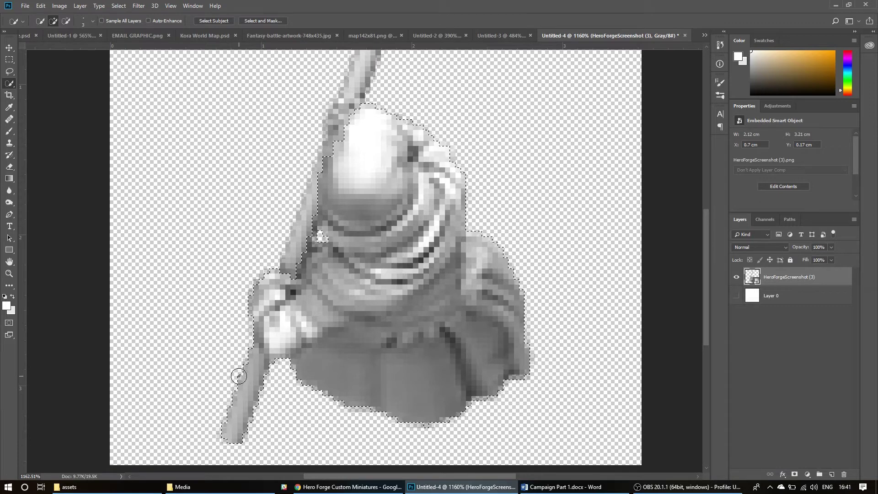
Subtract stray areas to tidy the selection edge along the left shoulder.
key(alt)
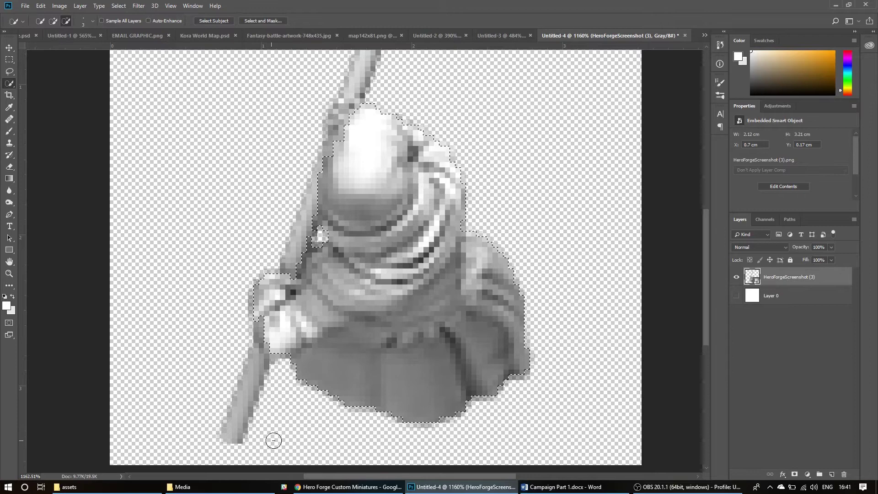
alt+click(322, 245)
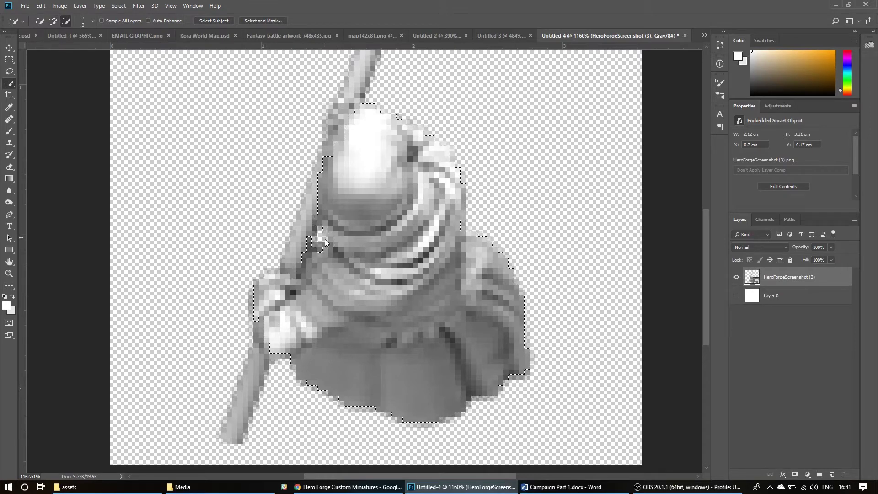
alt+click(325, 247)
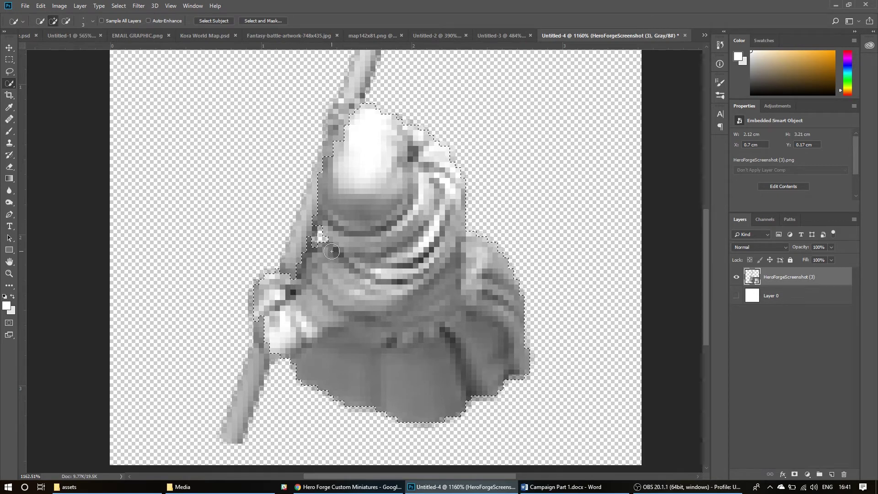
drag(312, 227, 306, 237)
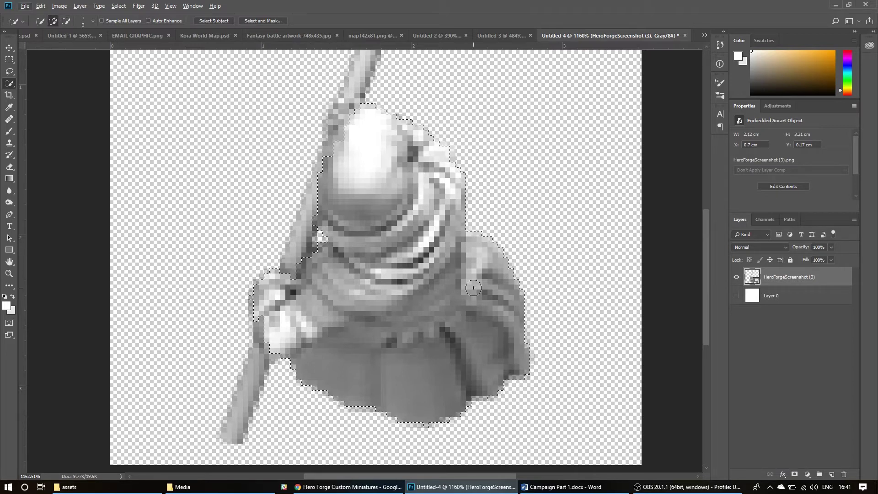
Try adding the figure's left edge, then undo it when it spills into the background.
scroll(472, 286, up, 5)
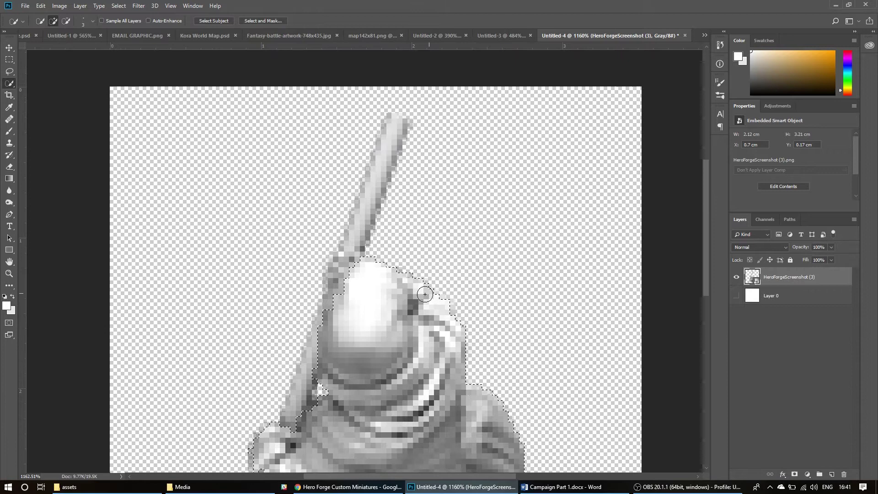
scroll(366, 307, down, 2)
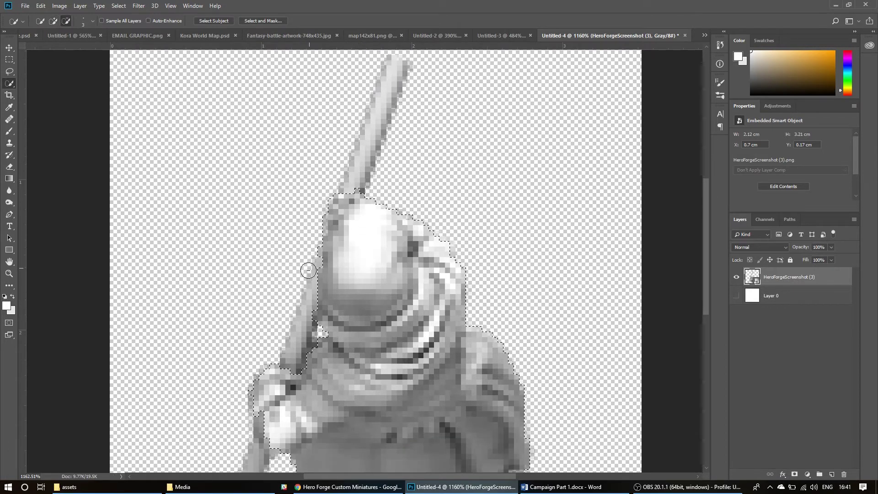
scroll(365, 279, down, 1)
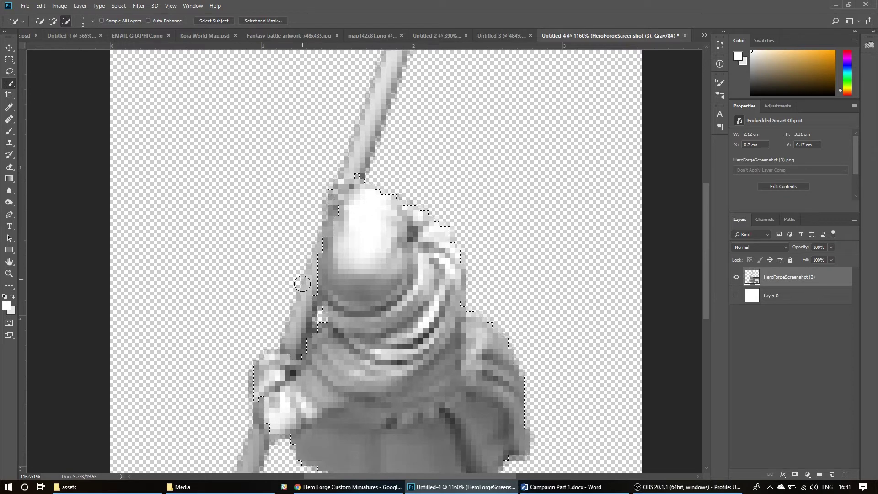
scroll(341, 220, down, 1)
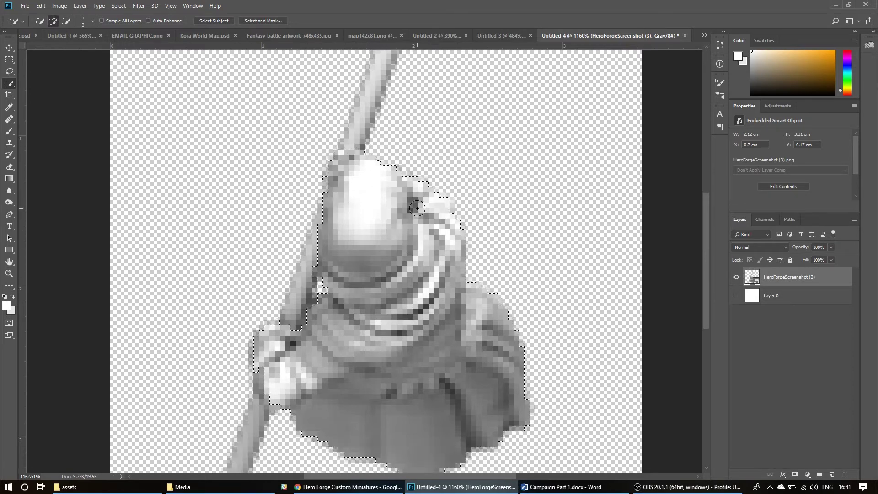
scroll(403, 215, down, 1)
scroll(410, 224, down, 1)
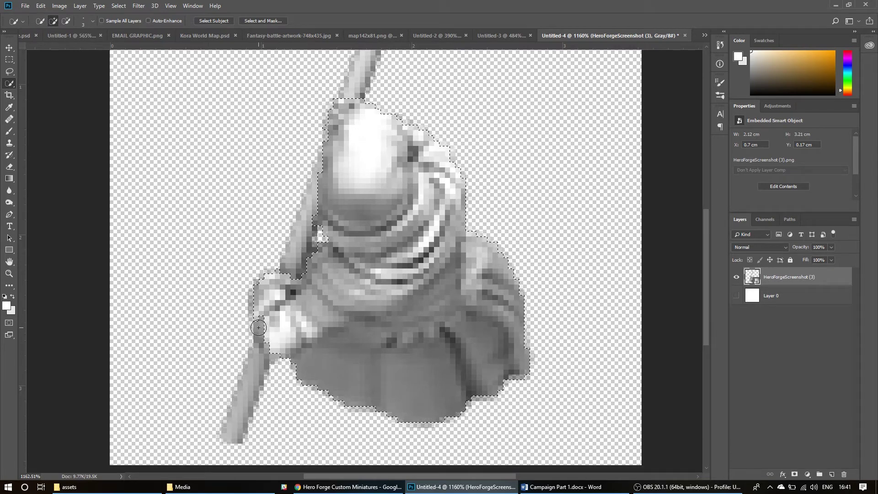
click(252, 304)
key(ctrl+z)
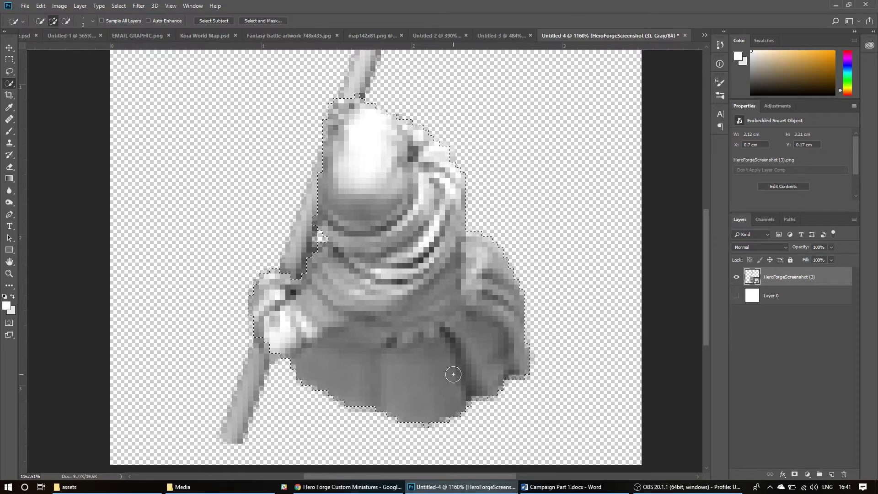
scroll(488, 336, up, 1)
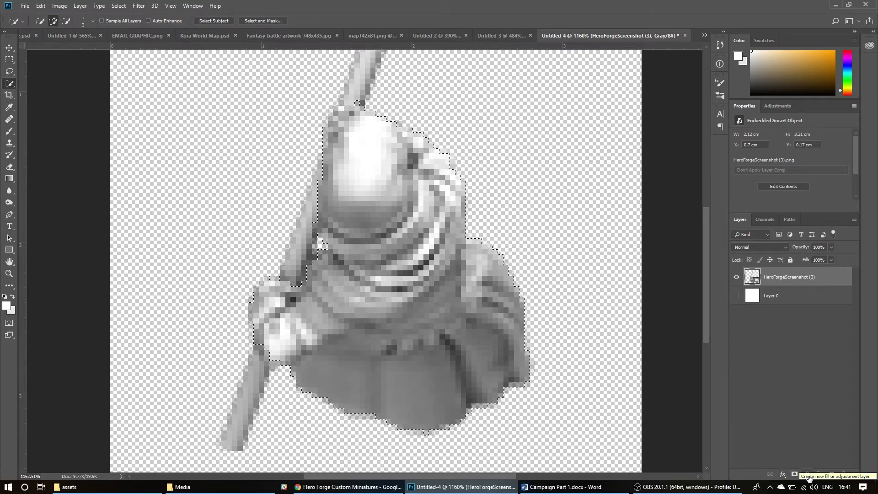
Start a Solid Color fill layer, cancel its Color Picker, and bring up Image > Mode.
click(809, 477)
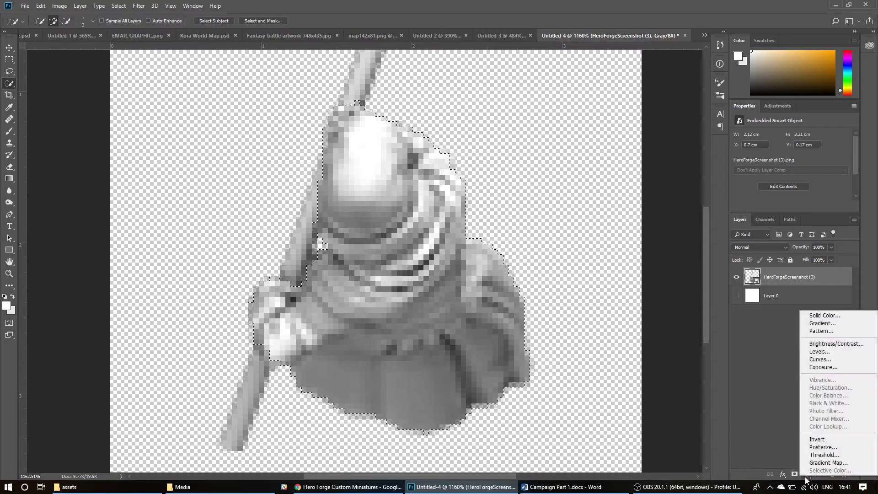
click(818, 323)
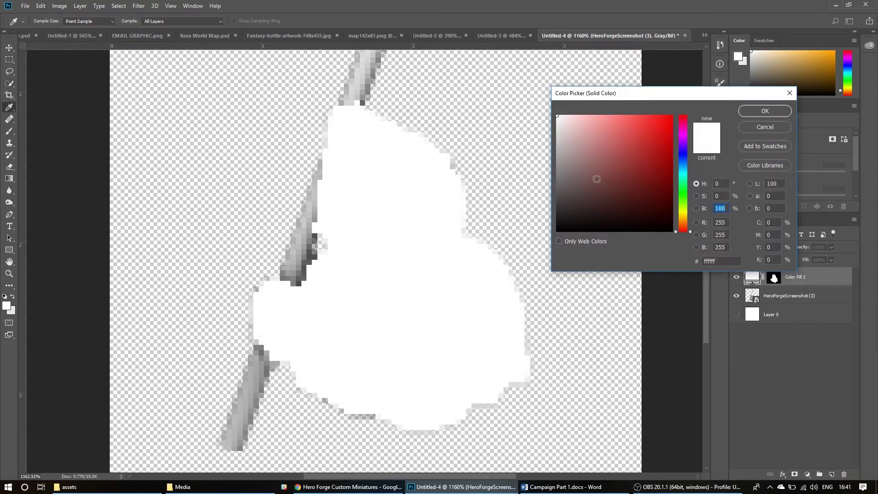
click(596, 176)
click(770, 130)
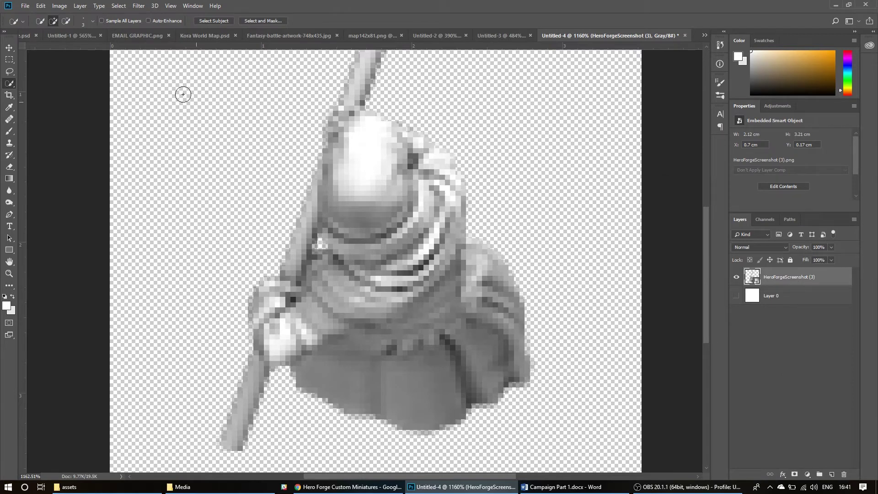
click(80, 6)
Switch the Grayscale image to RGB Color, accepting the merge into Layer 1.
mouse_move(60, 6)
mouse_move(87, 16)
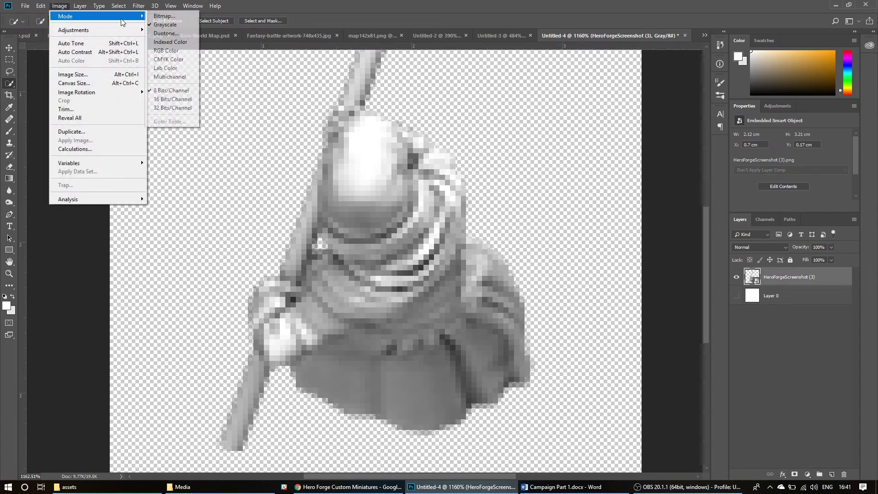
click(176, 51)
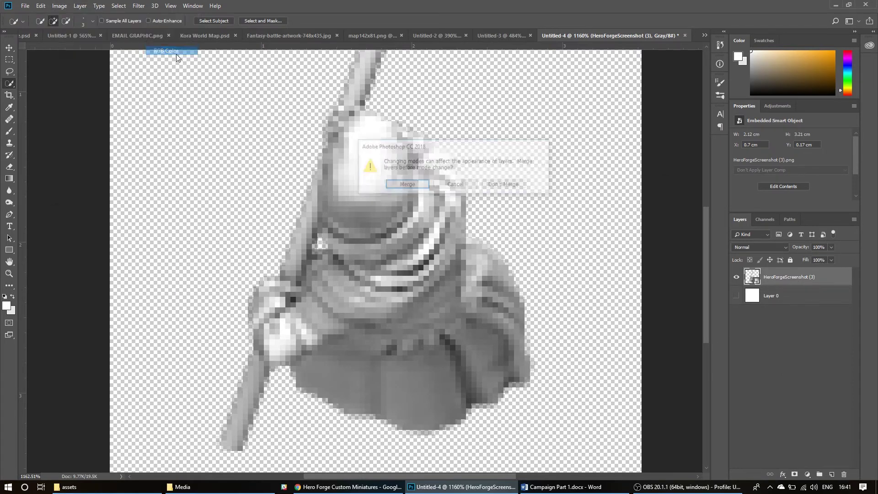
click(407, 184)
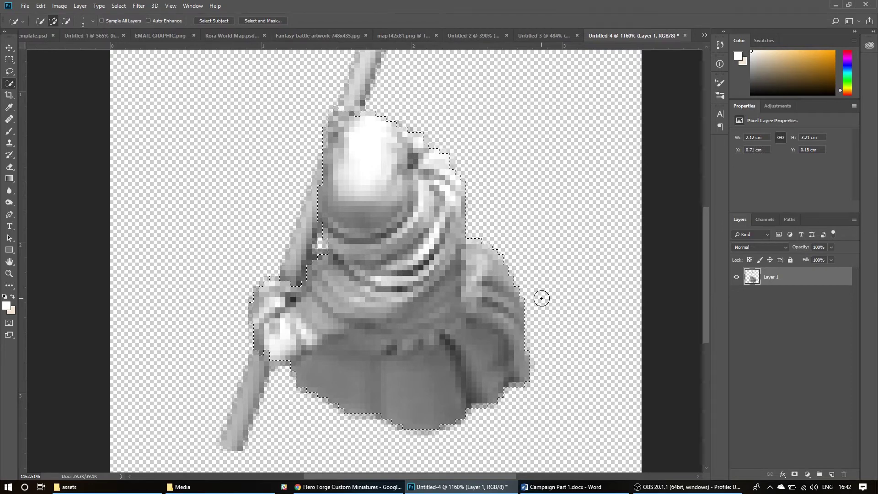
Add a deep blue Solid Color fill layer over the selected figure.
click(811, 476)
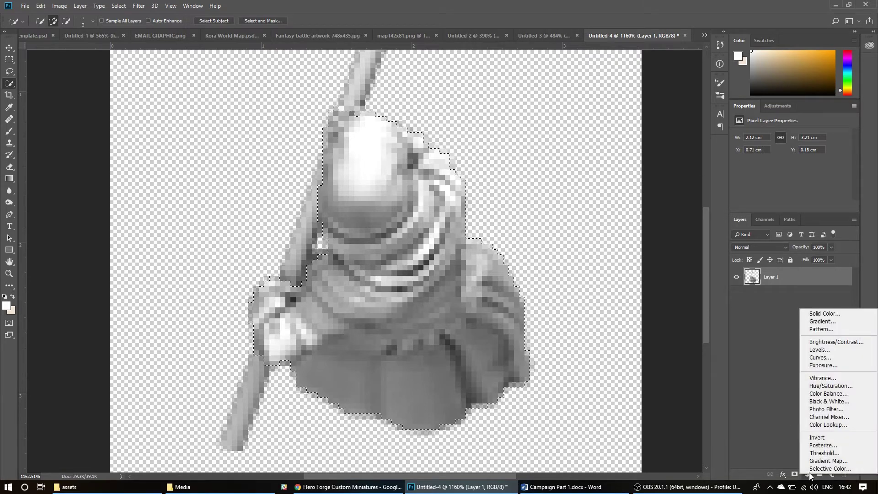
click(811, 314)
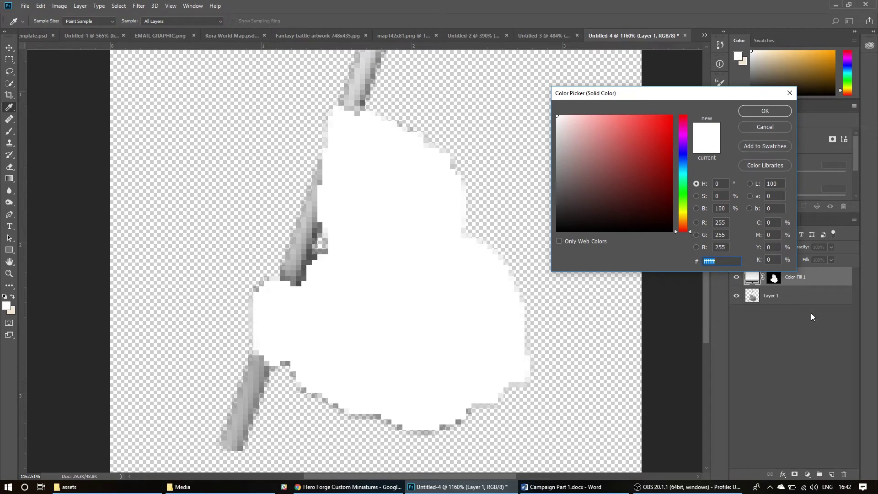
click(647, 183)
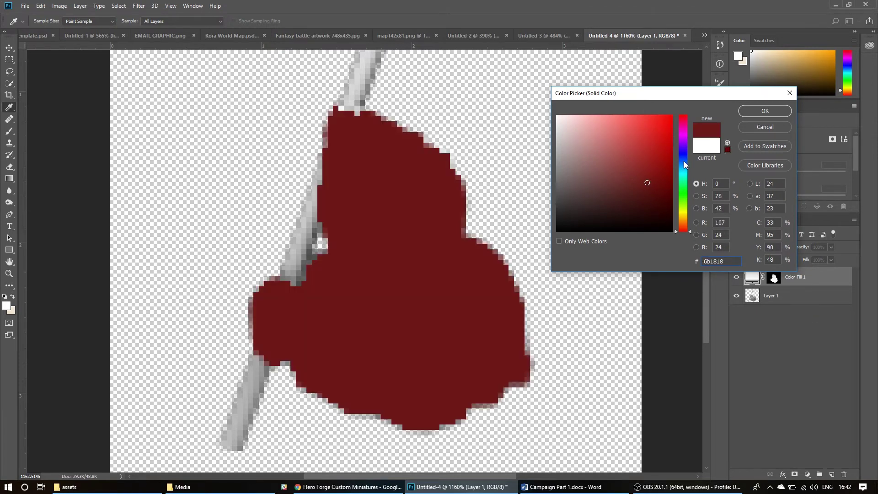
click(684, 158)
drag(620, 174, 659, 162)
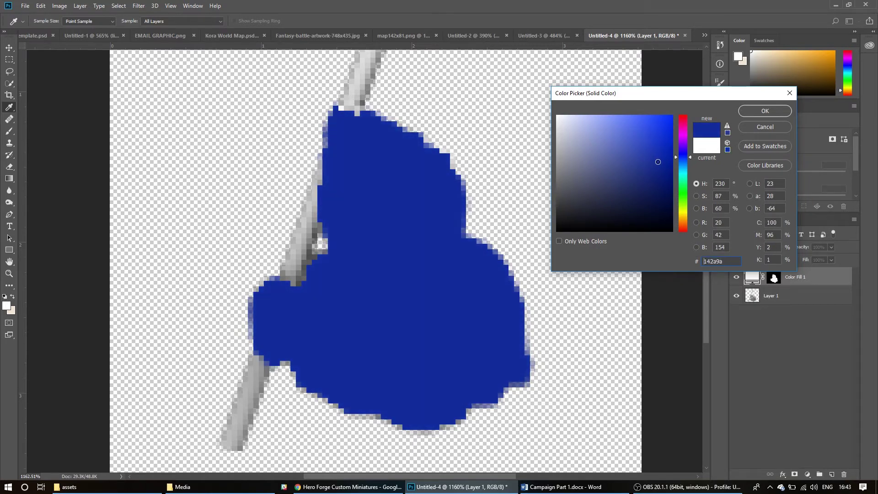
click(765, 112)
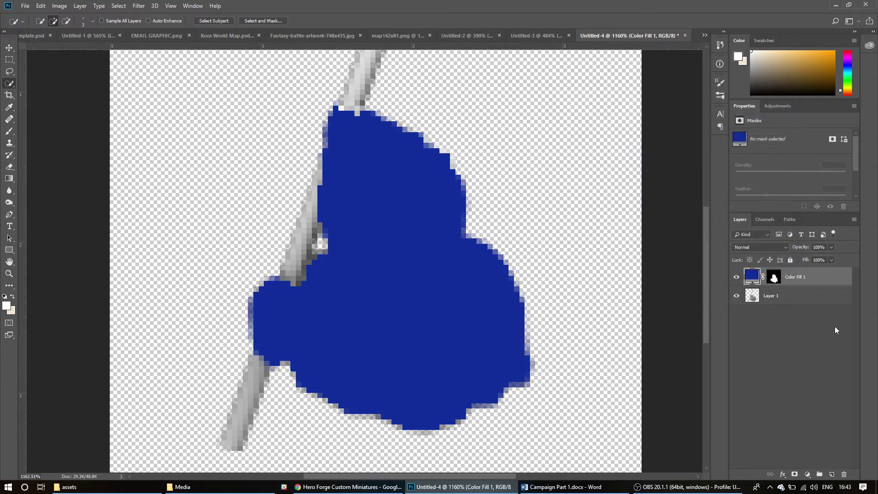
Set Color Fill 1's blend mode to Color, trying Overlay before returning to Color.
click(784, 248)
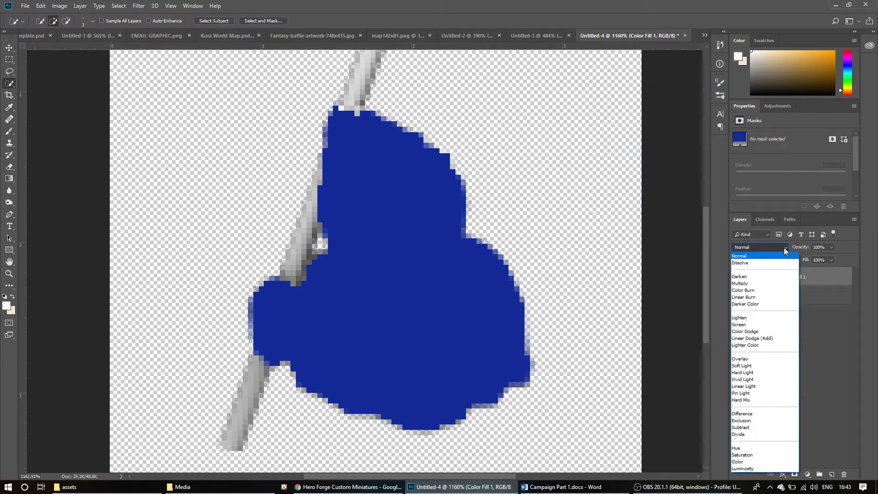
click(745, 462)
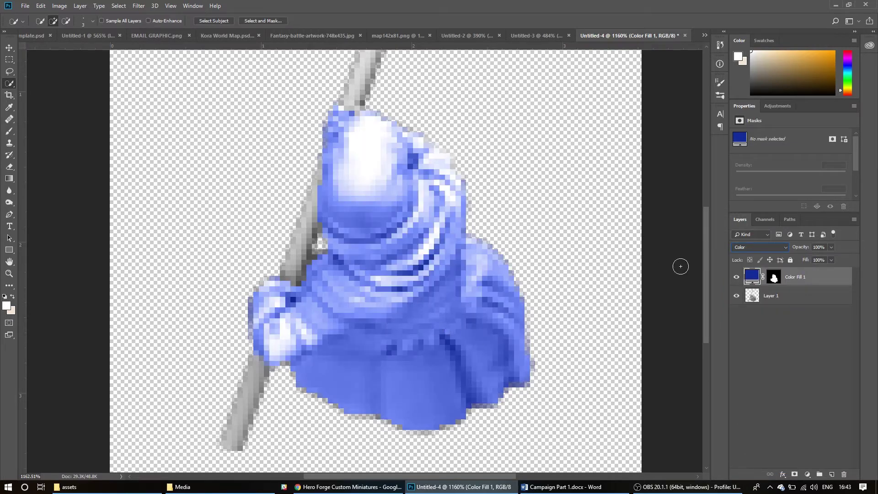
click(781, 247)
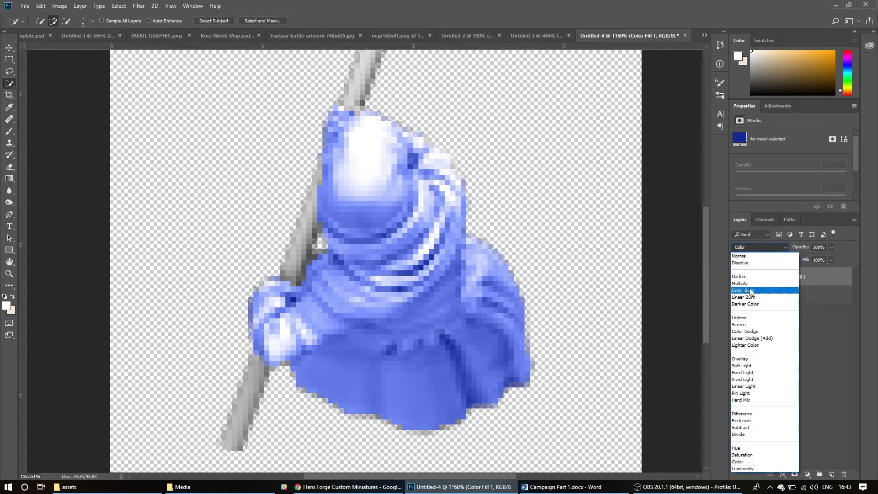
click(745, 360)
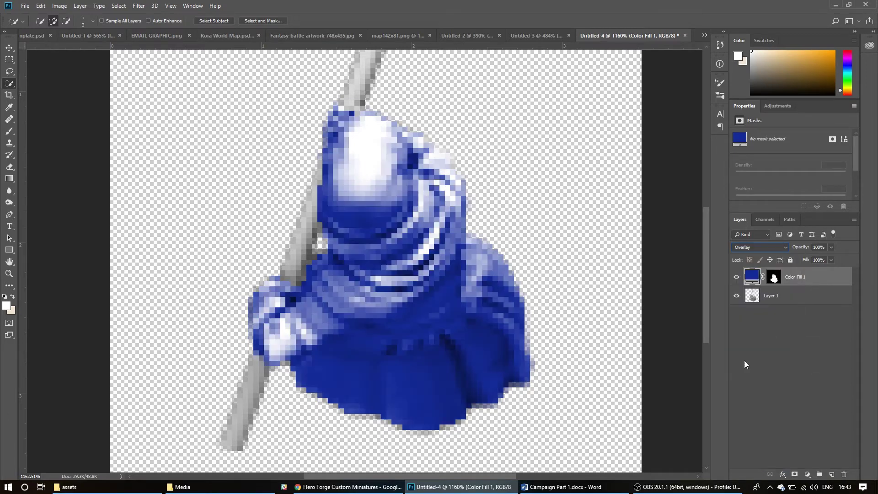
click(751, 247)
key(Escape)
key(Down)
Change Color Fill 1 to a darker navy, #122272, and reselect Layer 1.
double_click(752, 277)
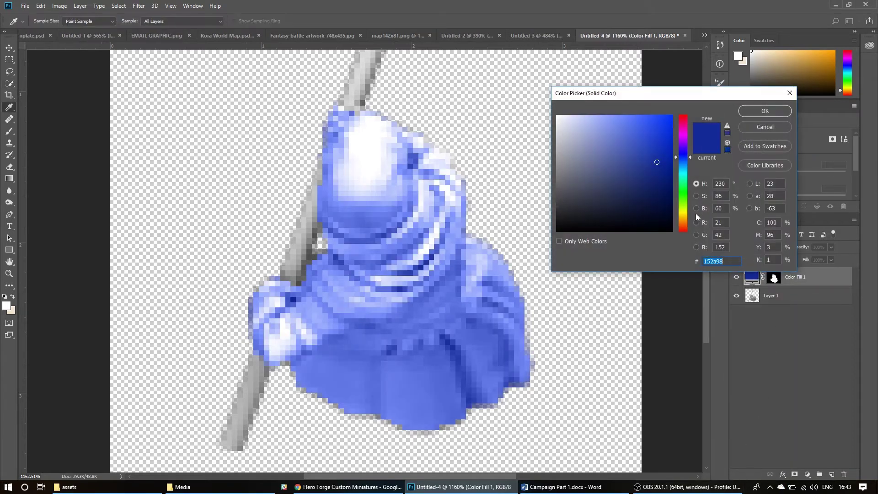
mouse_move(650, 173)
mouse_down()
mouse_move(649, 190)
mouse_move(658, 193)
mouse_move(654, 180)
mouse_up()
click(766, 110)
click(780, 297)
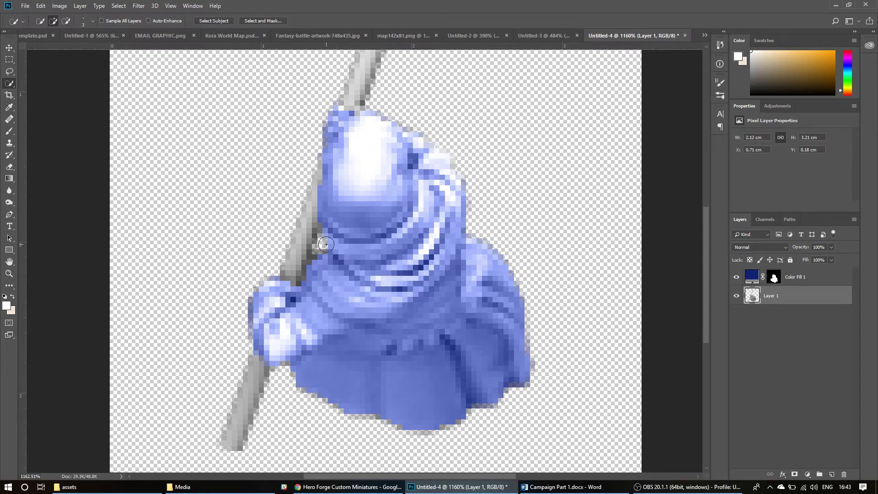
Apply Curves to Layer 1, bowing the curve and lowering the top endpoint to deepen the blue.
click(41, 6)
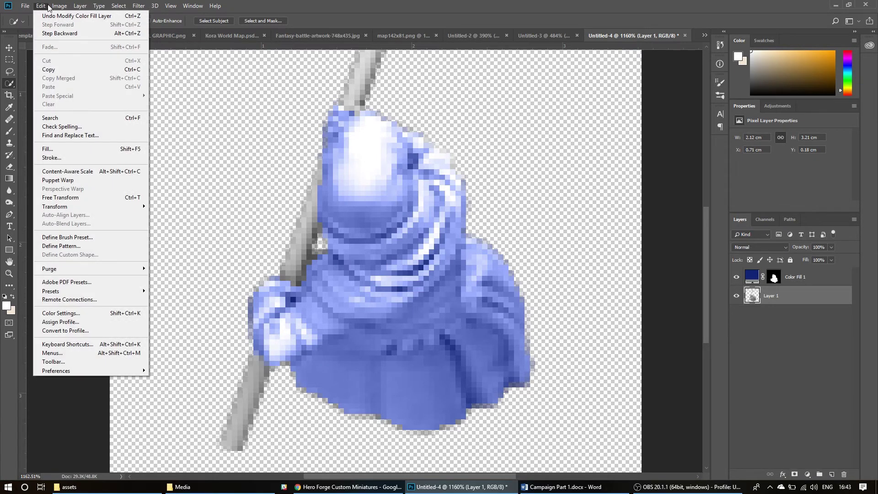
mouse_move(61, 7)
mouse_move(90, 31)
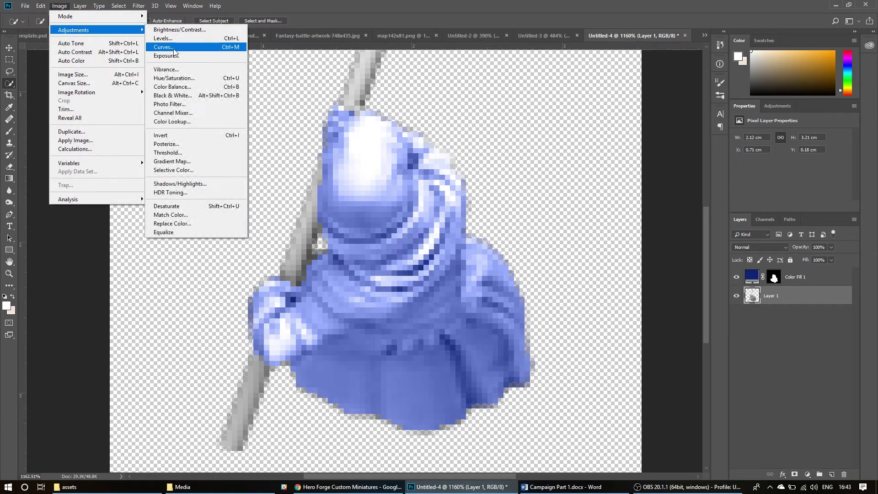
click(169, 46)
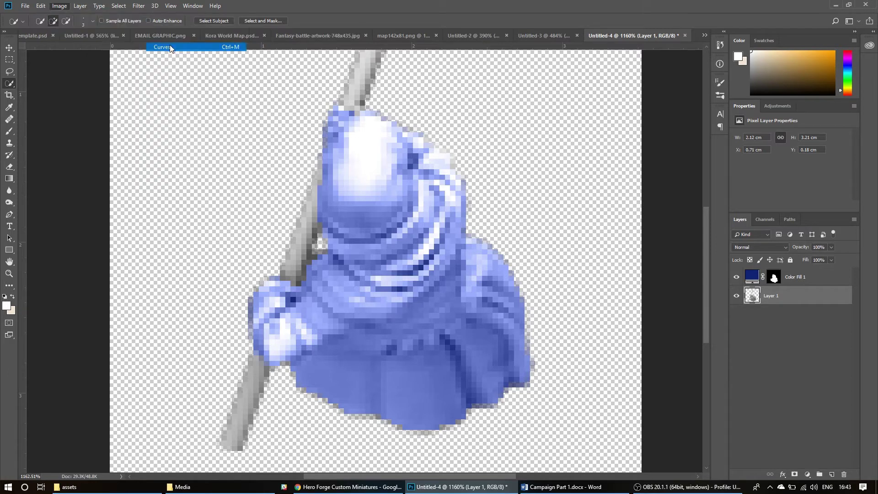
drag(633, 301, 670, 288)
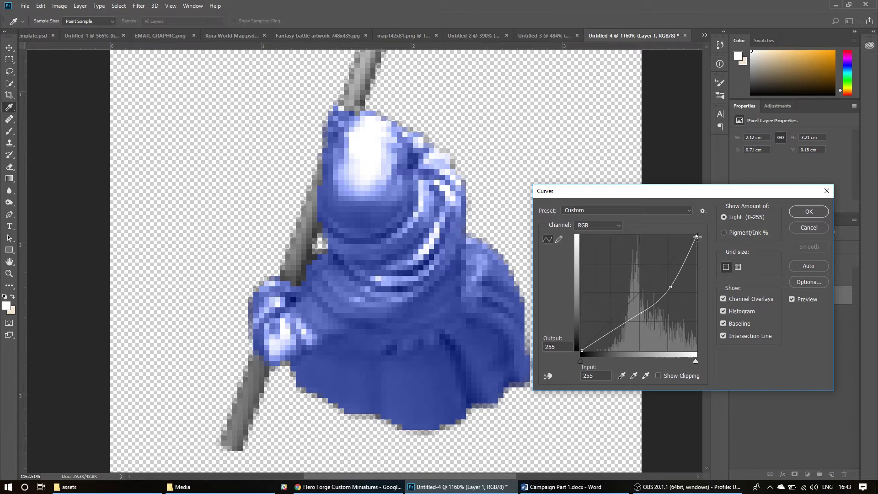
drag(697, 237, 700, 252)
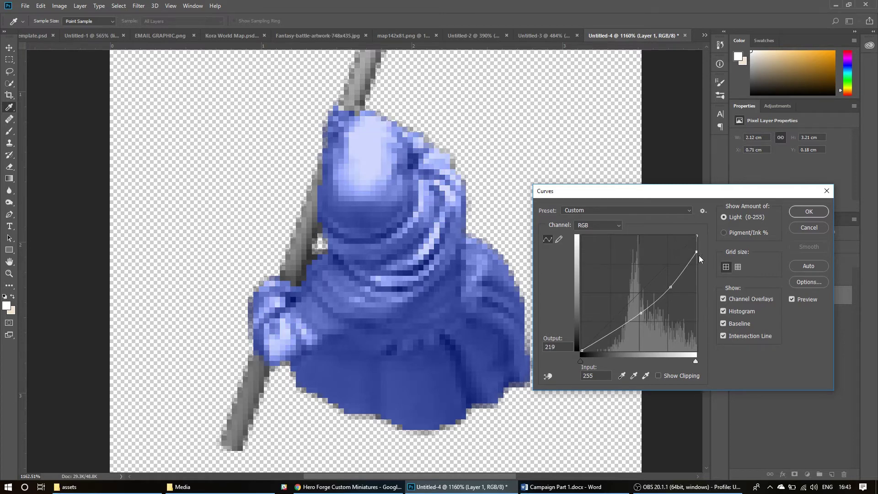
drag(641, 313, 642, 323)
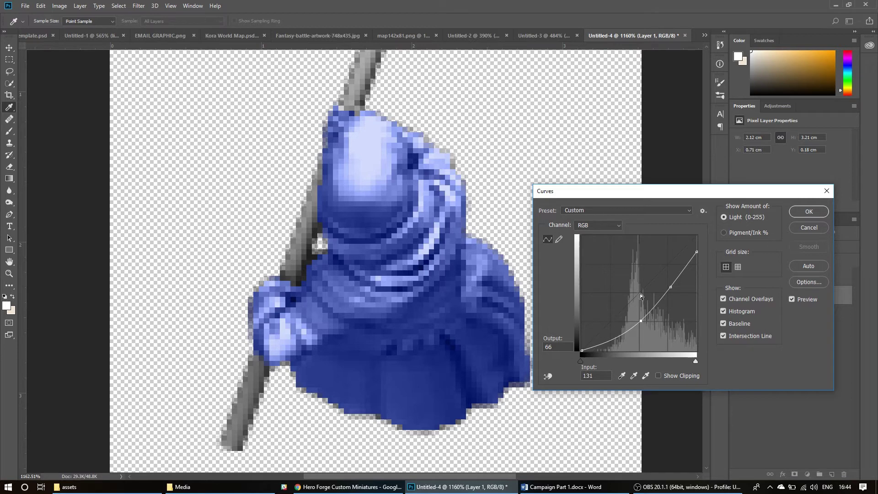
click(809, 212)
With the Quick Selection tool on Layer 1, begin selecting the staff from bottom to top.
key(w)
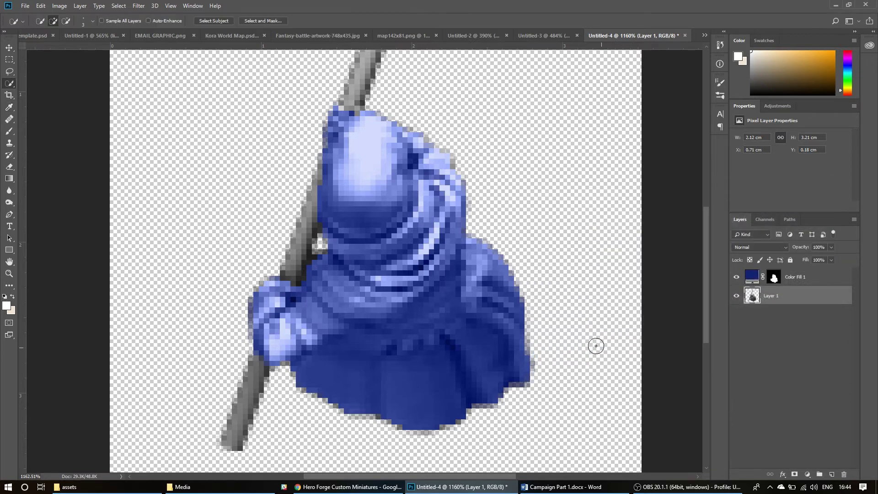
click(783, 341)
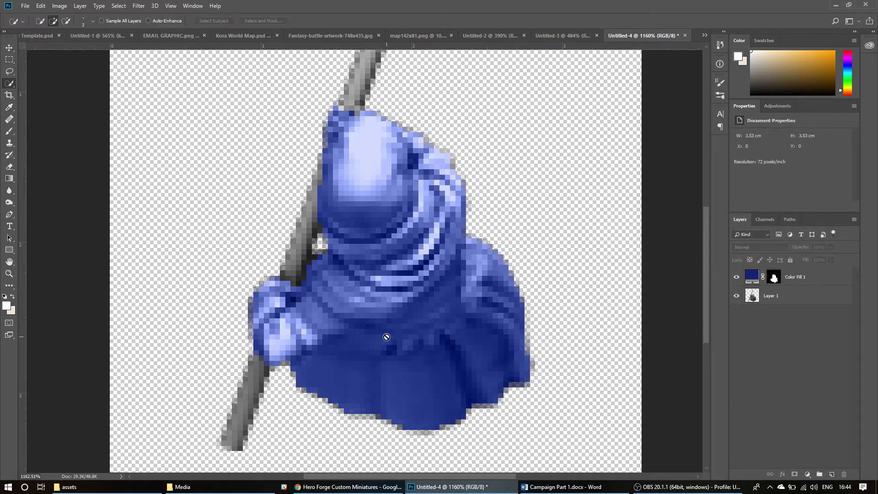
scroll(396, 324, down, 1)
scroll(396, 323, down, 2)
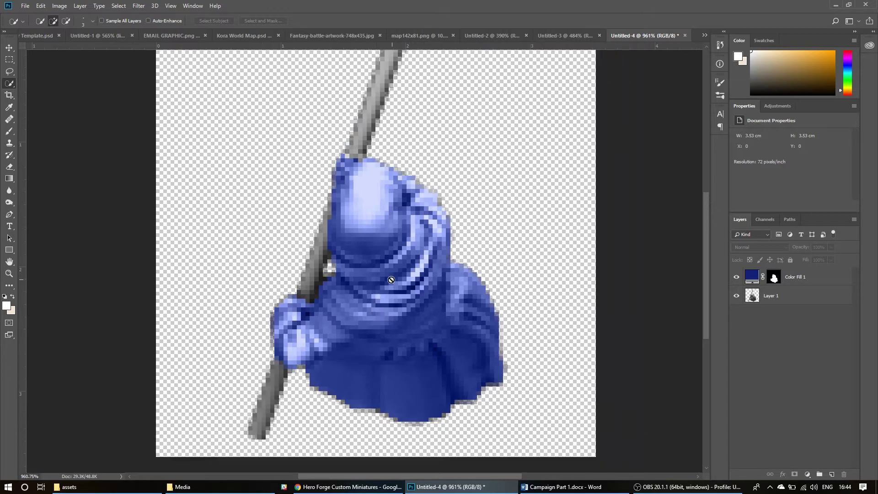
scroll(323, 299, up, 2)
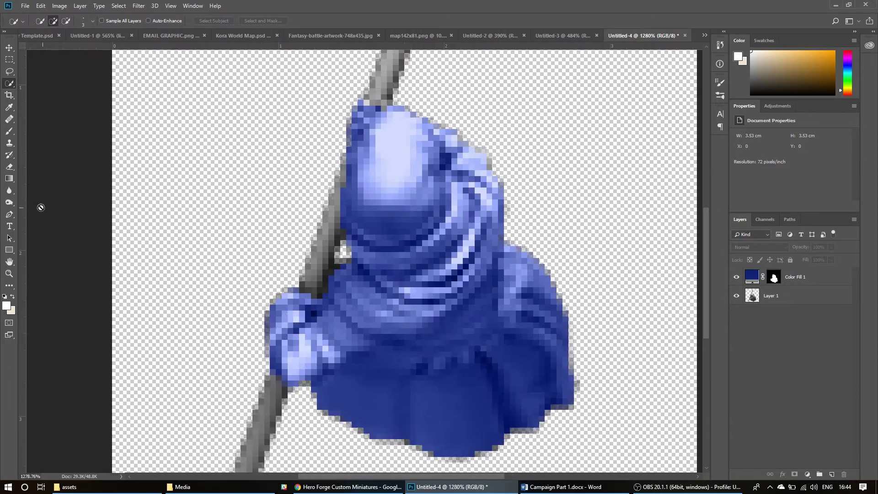
click(769, 296)
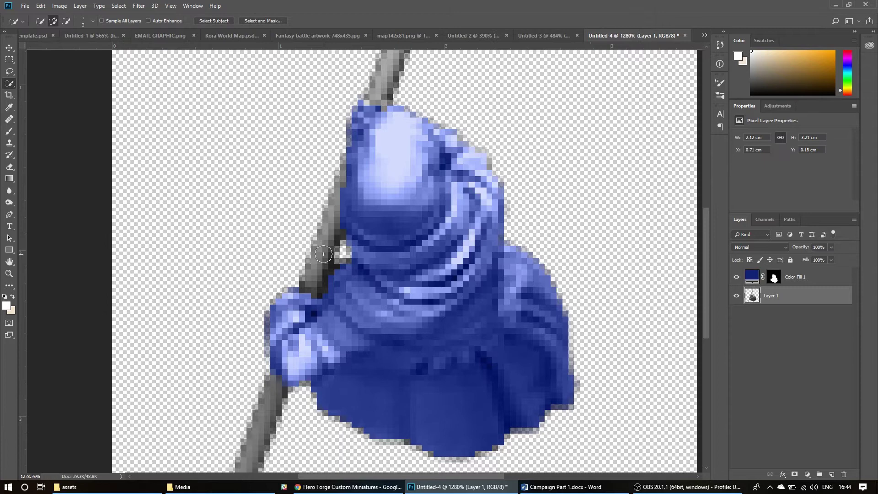
drag(323, 237, 321, 276)
click(330, 204)
Extend the selection across the robe and hood, undoing a stray transparent addition.
scroll(324, 266, down, 1)
drag(272, 372, 260, 428)
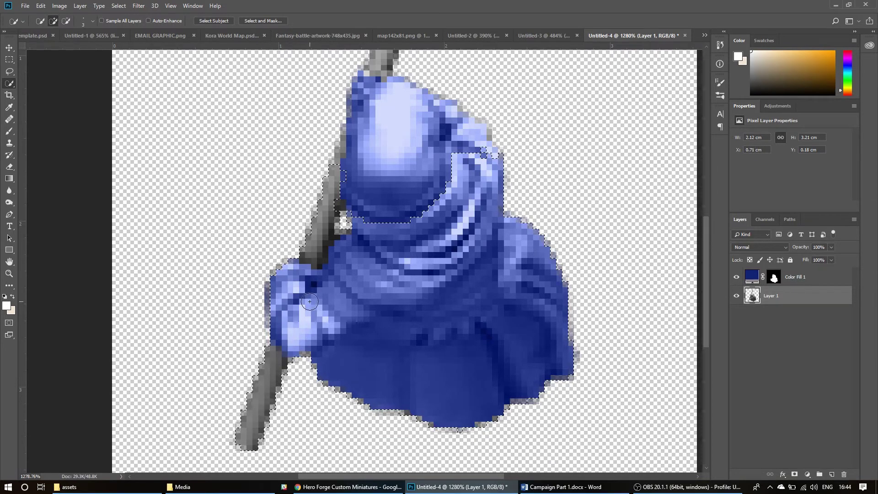
scroll(365, 174, up, 1)
scroll(365, 175, up, 6)
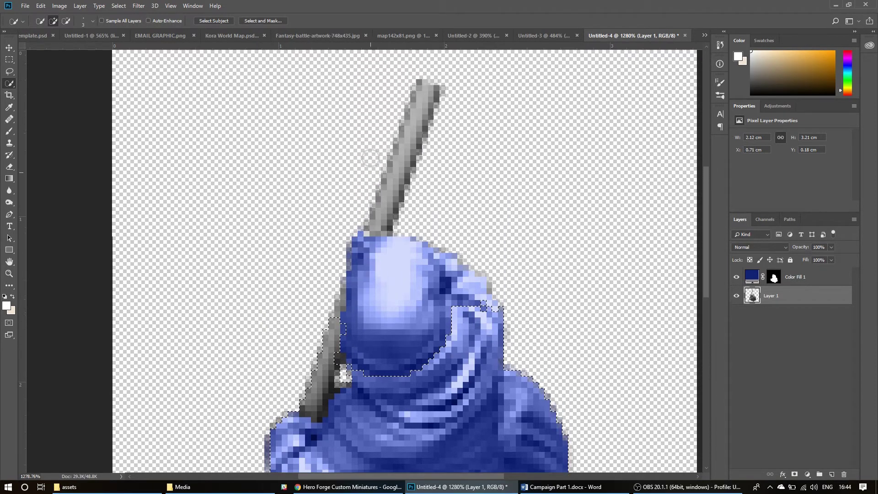
mouse_move(412, 142)
mouse_down()
mouse_move(400, 183)
mouse_move(433, 112)
mouse_move(379, 246)
mouse_move(407, 259)
mouse_move(387, 250)
mouse_move(369, 227)
mouse_up()
scroll(405, 259, down, 1)
key(ctrl+z)
scroll(379, 292, down, 2)
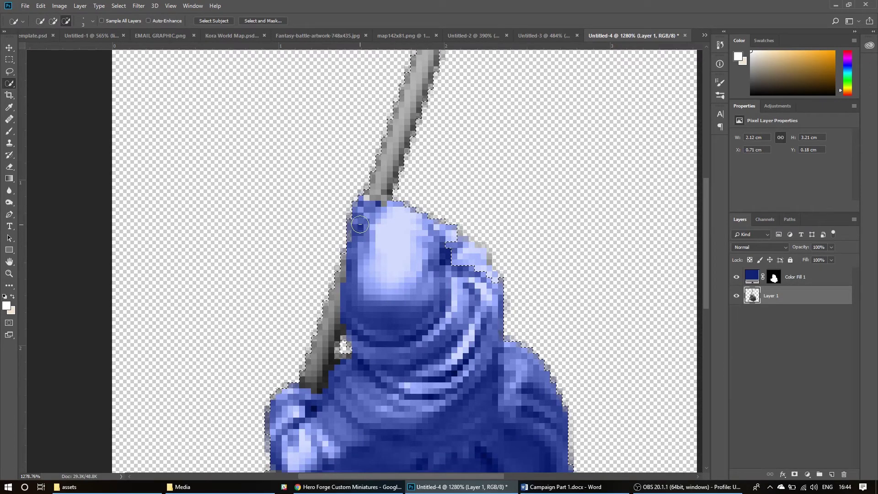
Subtract the hood highlight, robe areas and left arm, refining the edge beside the staff.
click(398, 224)
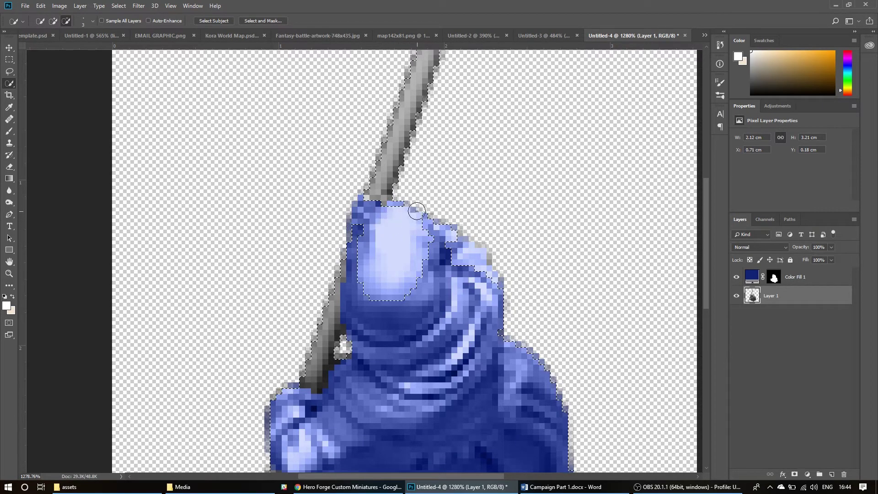
mouse_move(409, 207)
mouse_down()
mouse_move(458, 220)
mouse_move(396, 224)
mouse_move(480, 275)
mouse_move(520, 321)
mouse_move(491, 305)
mouse_move(512, 346)
mouse_up()
scroll(512, 346, down, 1)
scroll(511, 346, down, 3)
key(alt)
mouse_move(530, 318)
mouse_down()
mouse_move(558, 437)
mouse_move(462, 458)
mouse_move(432, 457)
mouse_move(388, 435)
mouse_up()
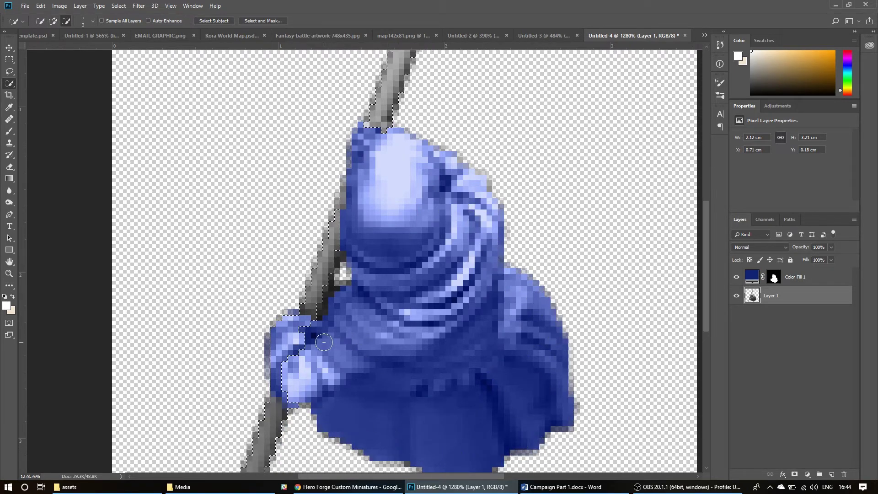
mouse_move(284, 330)
mouse_down()
mouse_move(298, 343)
mouse_move(300, 335)
mouse_move(310, 365)
mouse_move(282, 365)
mouse_up()
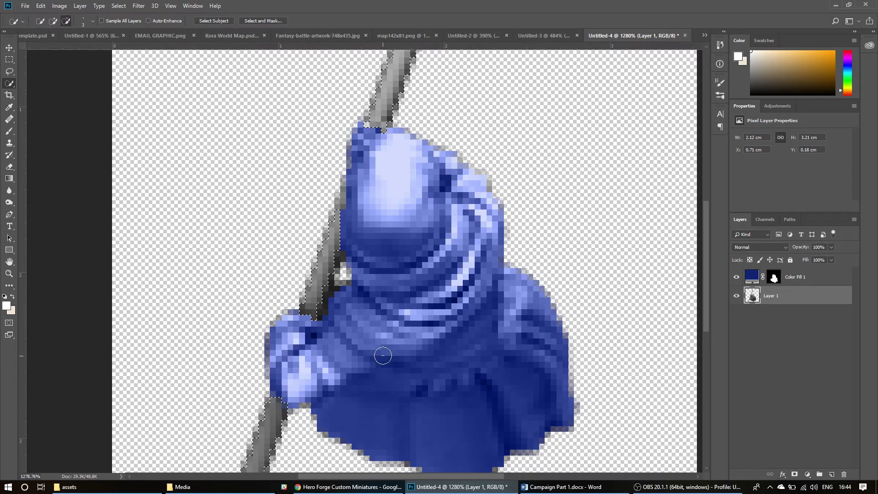
drag(324, 308, 355, 290)
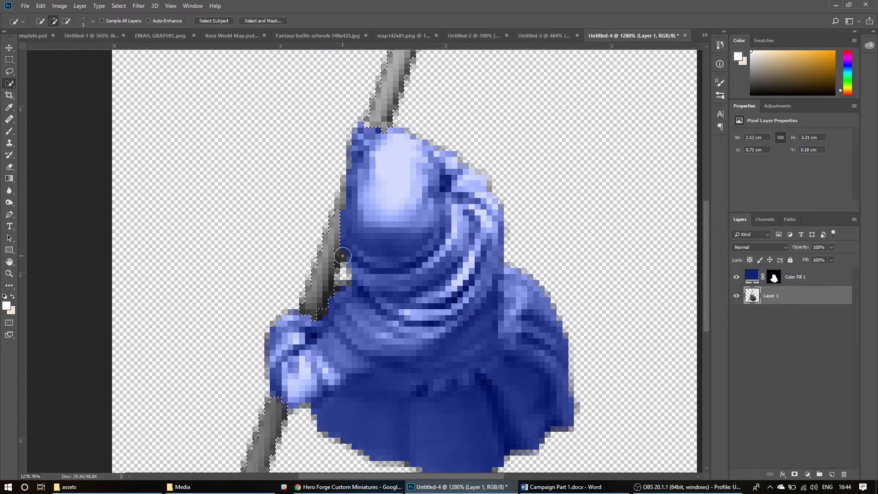
mouse_move(364, 271)
mouse_down()
mouse_move(319, 308)
mouse_move(346, 294)
mouse_up()
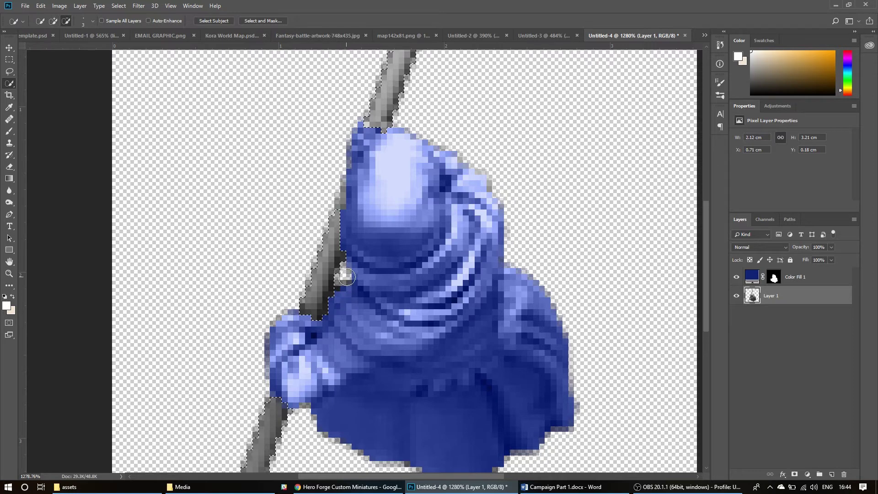
scroll(373, 215, up, 2)
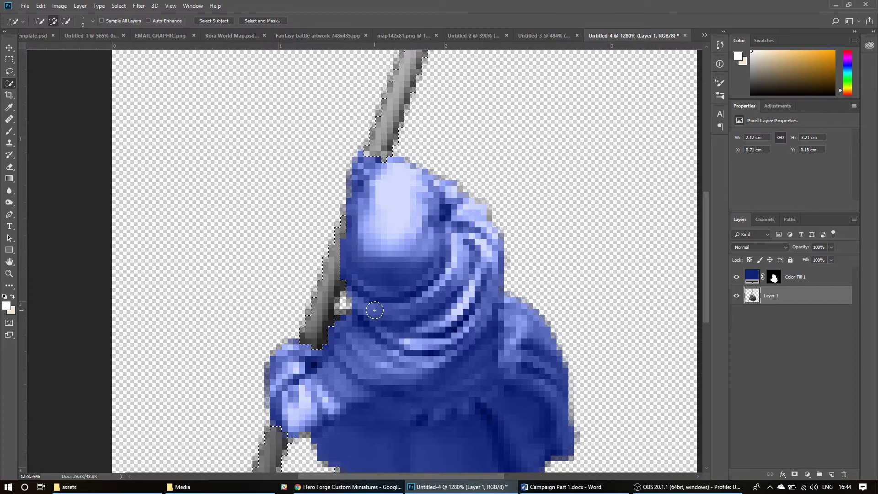
scroll(384, 327, down, 2)
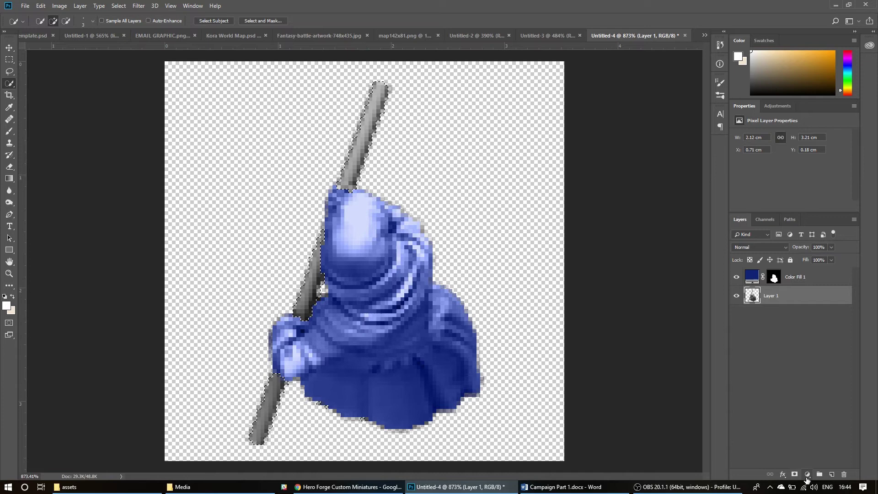
Add a brown #584714 Solid Color fill for the staff in Color blend mode.
click(807, 476)
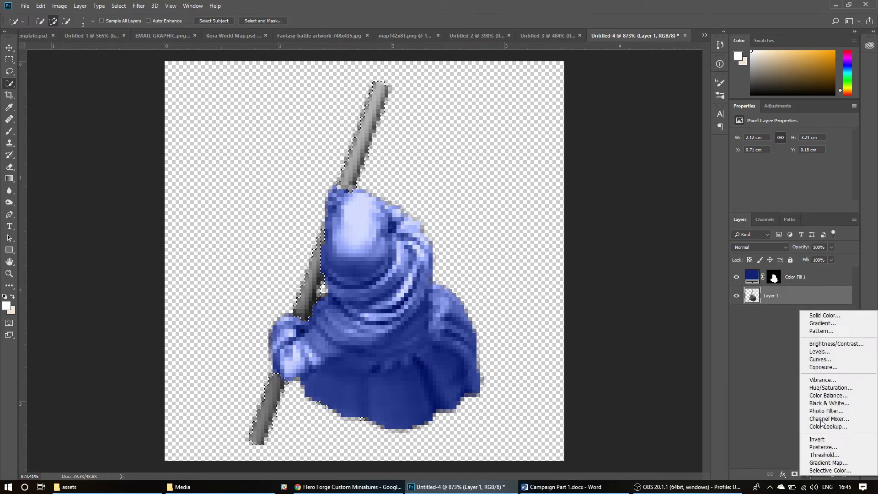
click(827, 316)
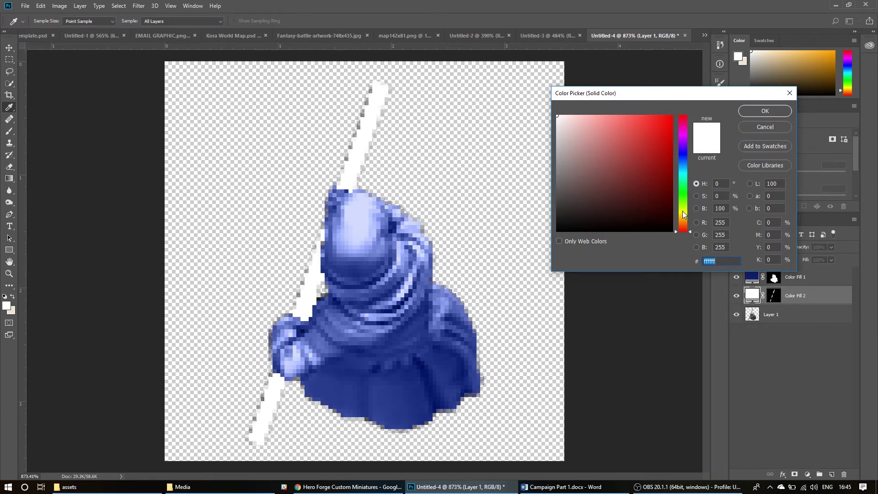
drag(682, 211, 683, 217)
click(599, 183)
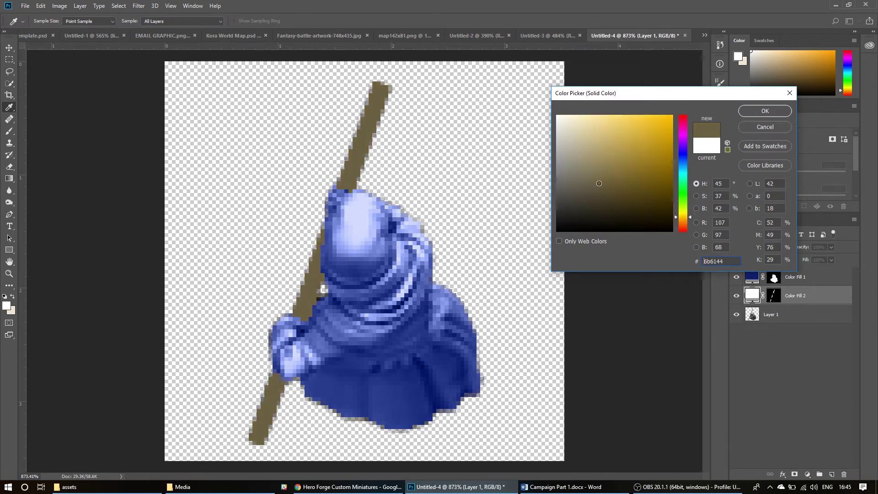
drag(599, 183, 646, 191)
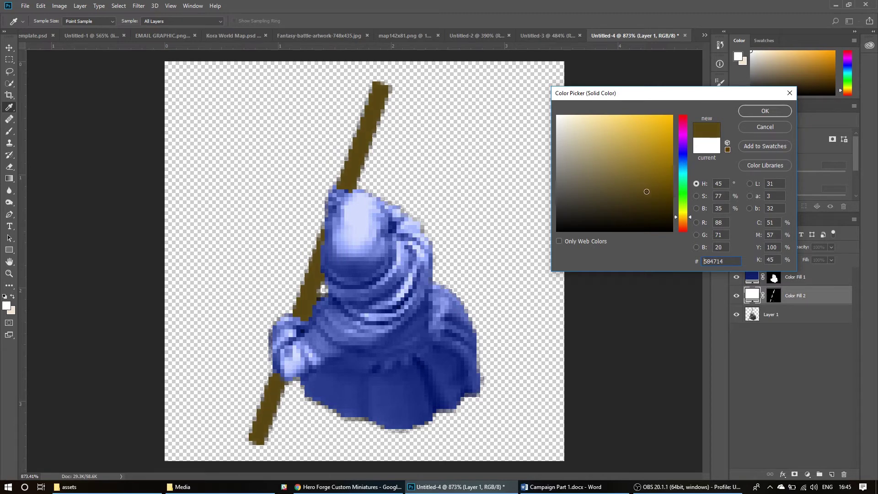
click(784, 111)
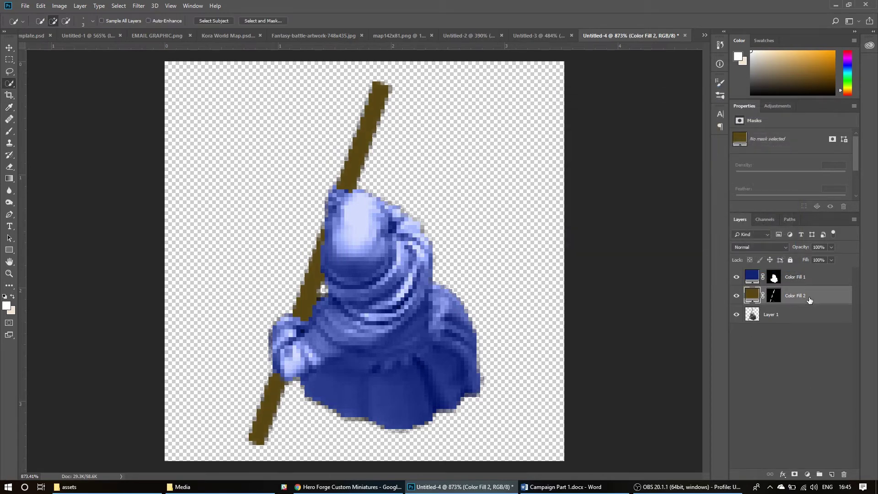
click(776, 248)
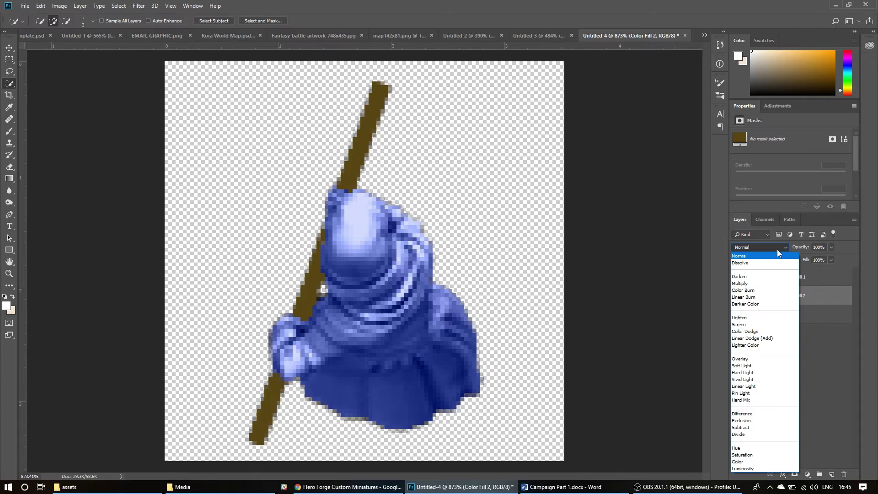
click(748, 462)
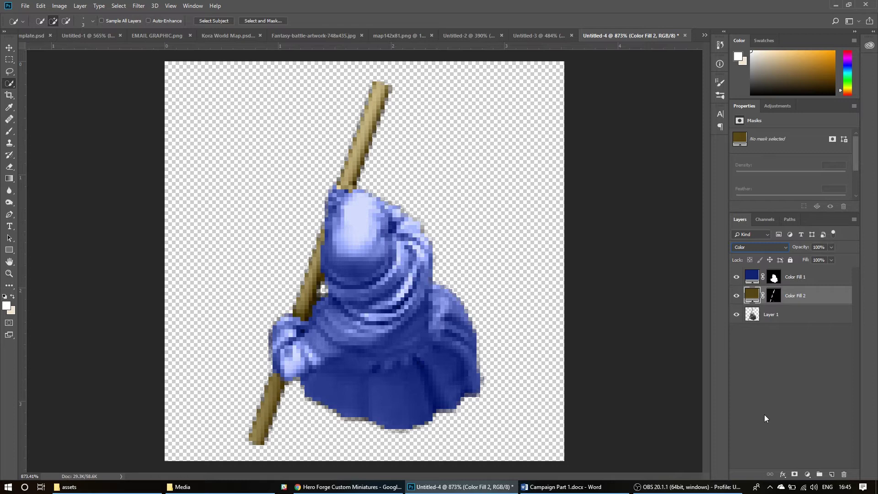
Try red #c22121 on the staff fill, then cancel to keep the brown.
double_click(752, 295)
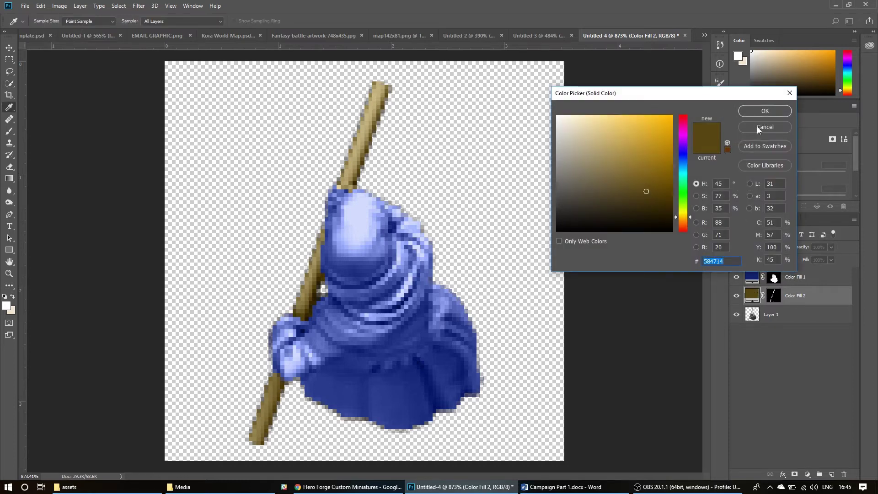
click(683, 125)
text(c22121)
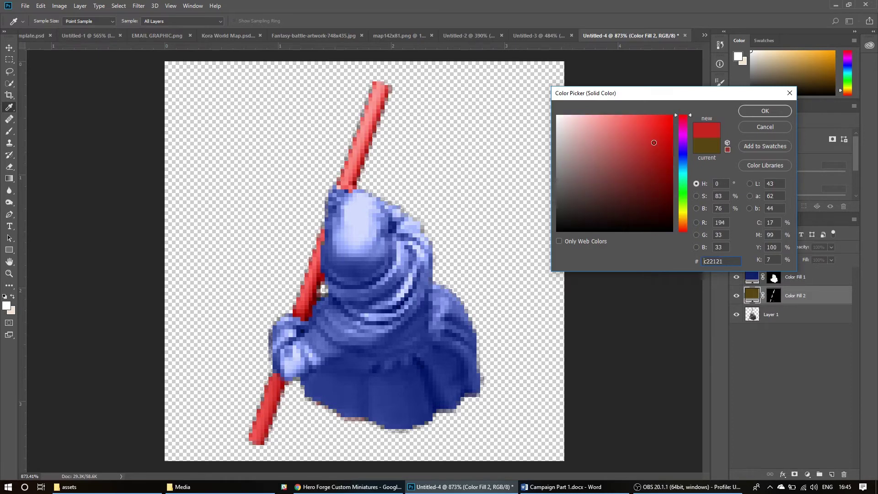
click(710, 147)
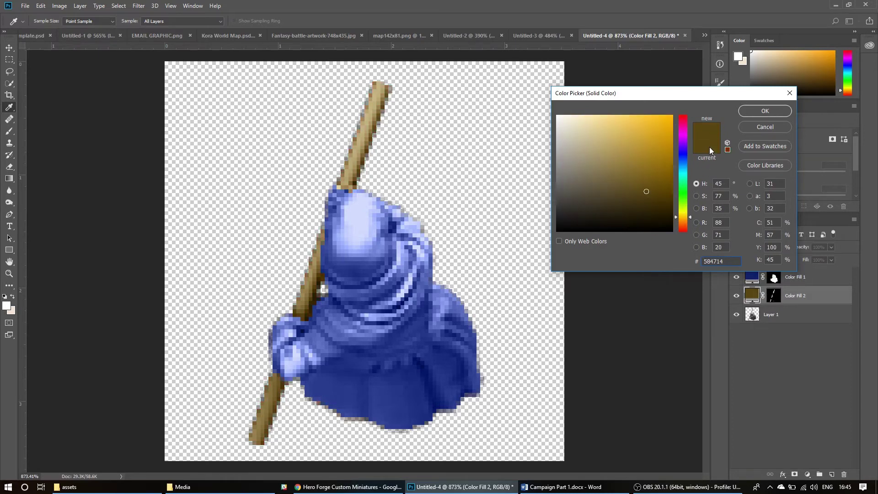
key(w)
click(765, 128)
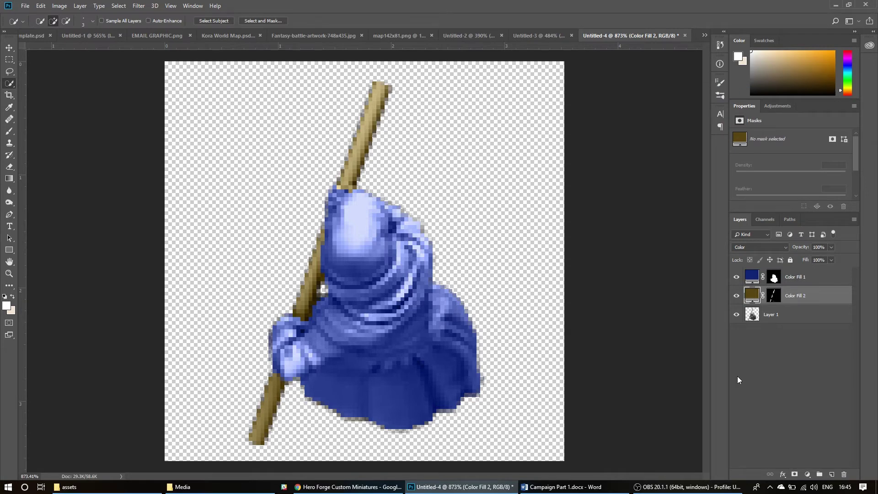
scroll(351, 306, down, 5)
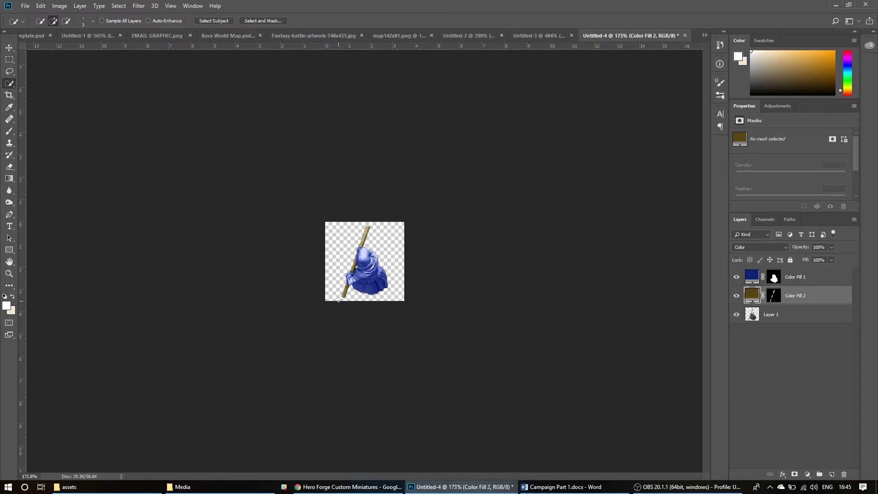
scroll(338, 301, up, 4)
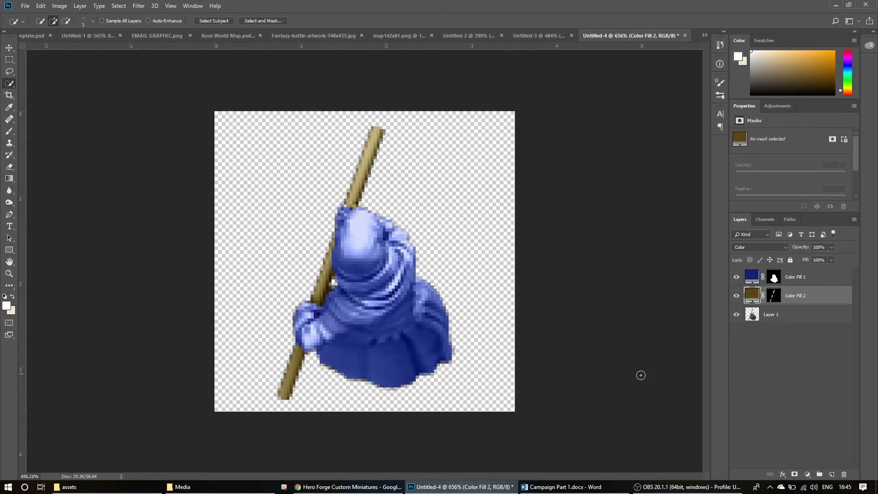
click(801, 361)
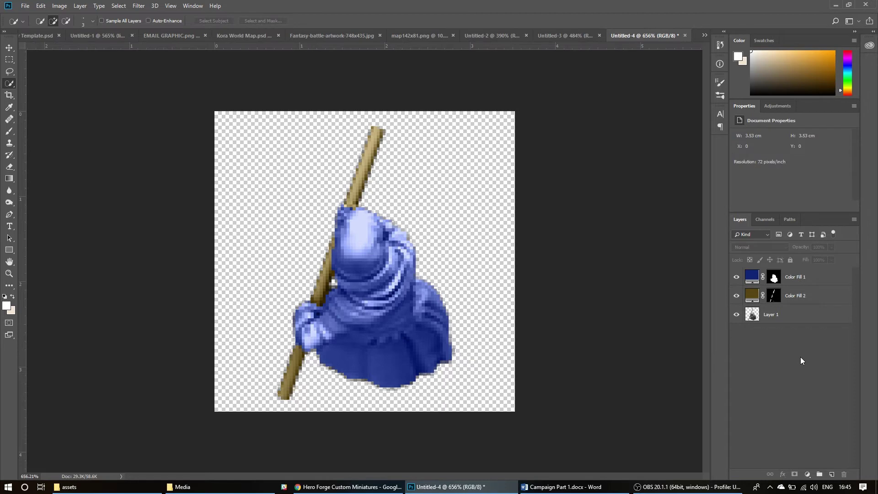
click(790, 317)
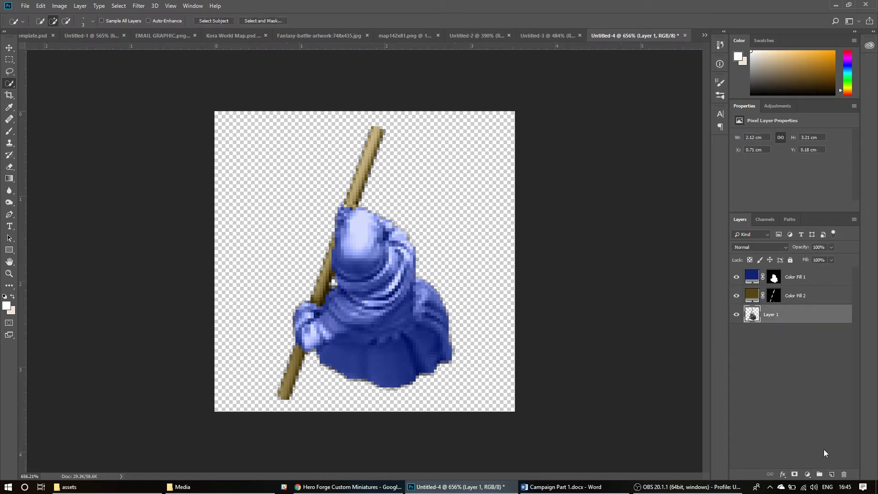
click(808, 475)
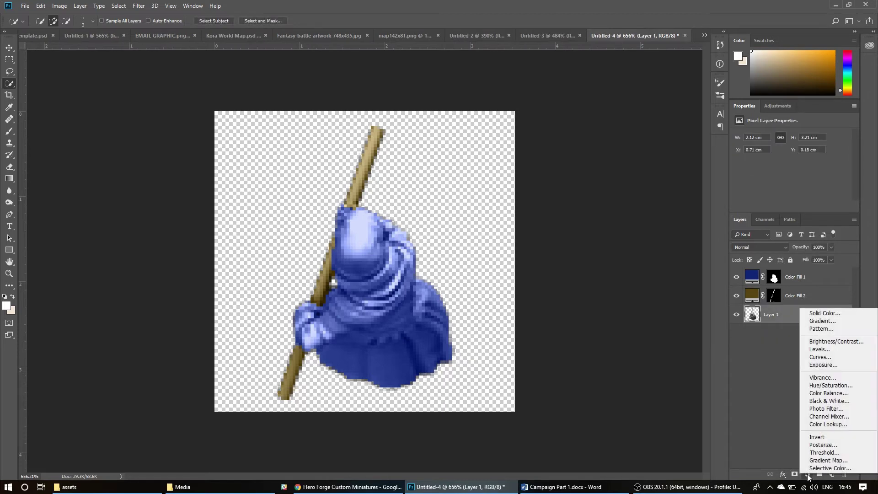
click(779, 393)
mouse_move(382, 271)
mouse_down()
mouse_move(353, 231)
mouse_move(364, 253)
mouse_up()
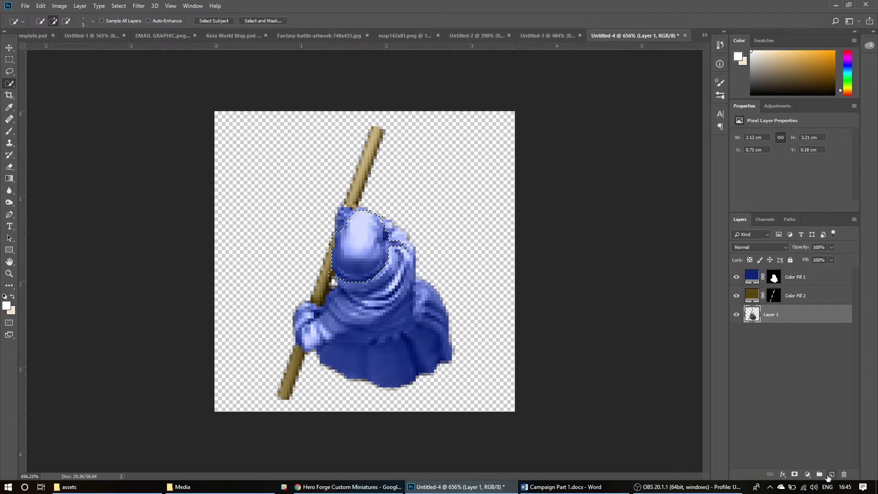
click(807, 476)
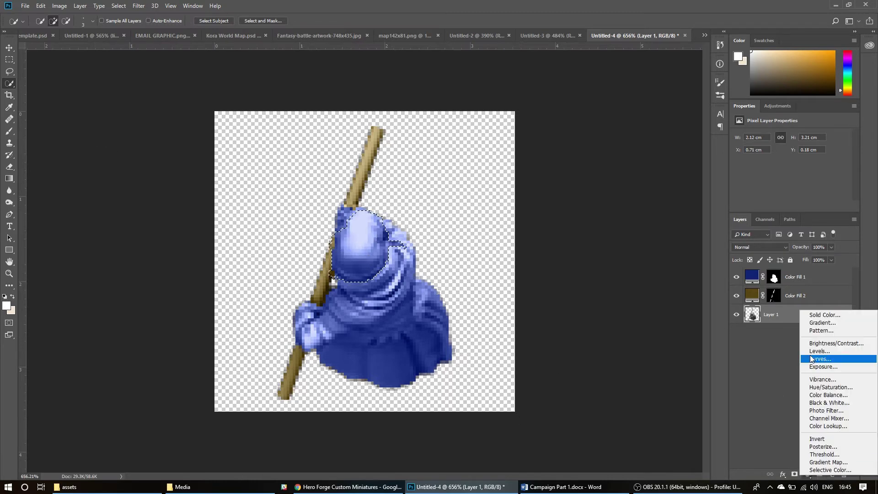
click(825, 315)
text(cc2222)
drag(653, 139, 661, 185)
drag(685, 152, 665, 222)
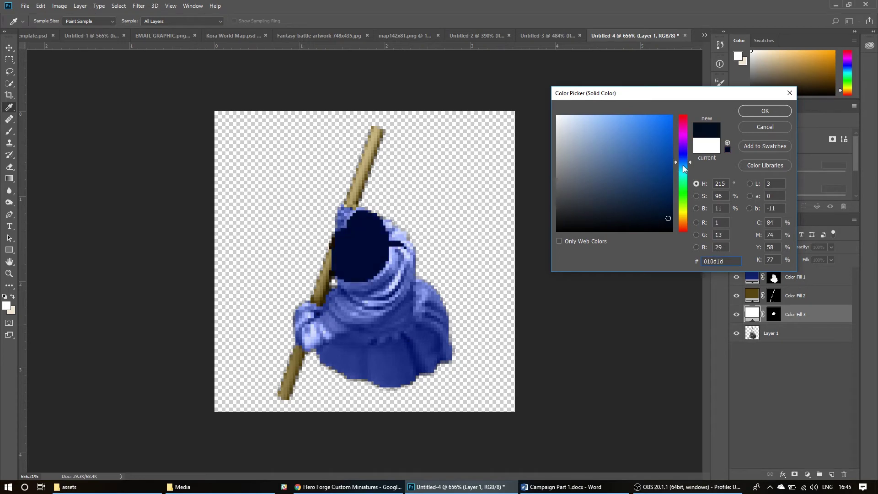
drag(685, 165, 685, 148)
drag(655, 157, 643, 124)
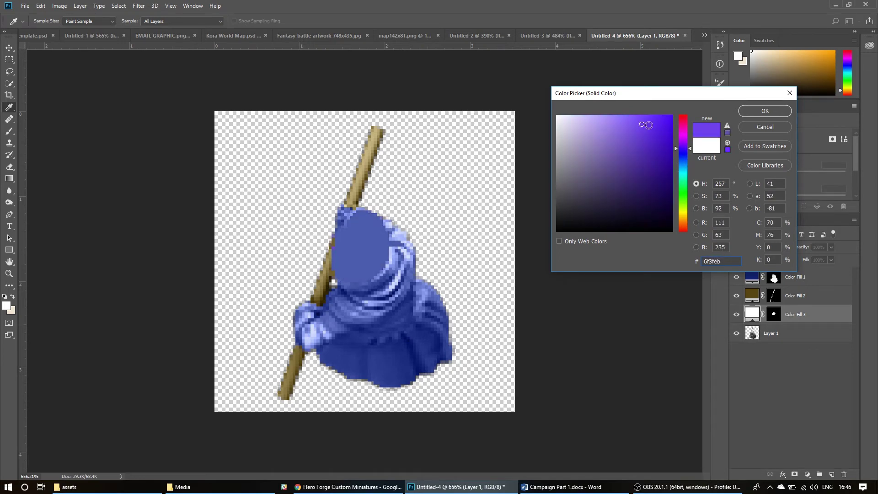
click(615, 125)
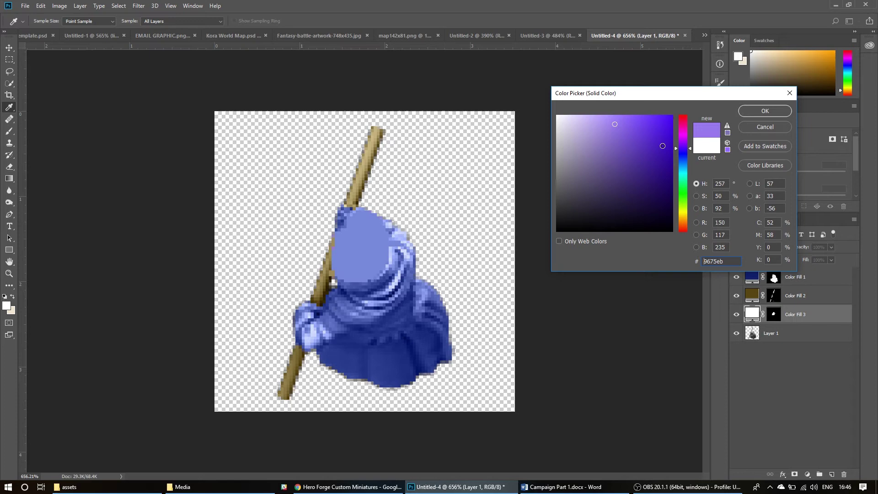
click(653, 136)
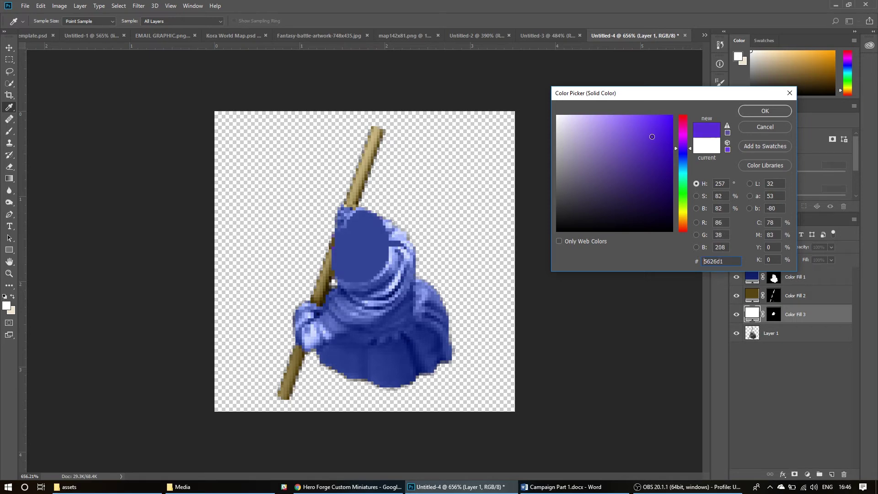
click(778, 112)
drag(800, 318, 797, 277)
click(764, 249)
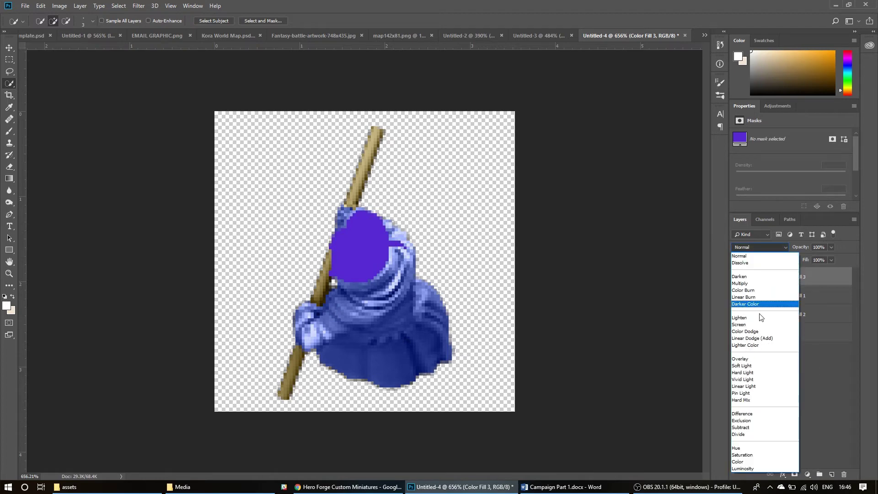
click(743, 459)
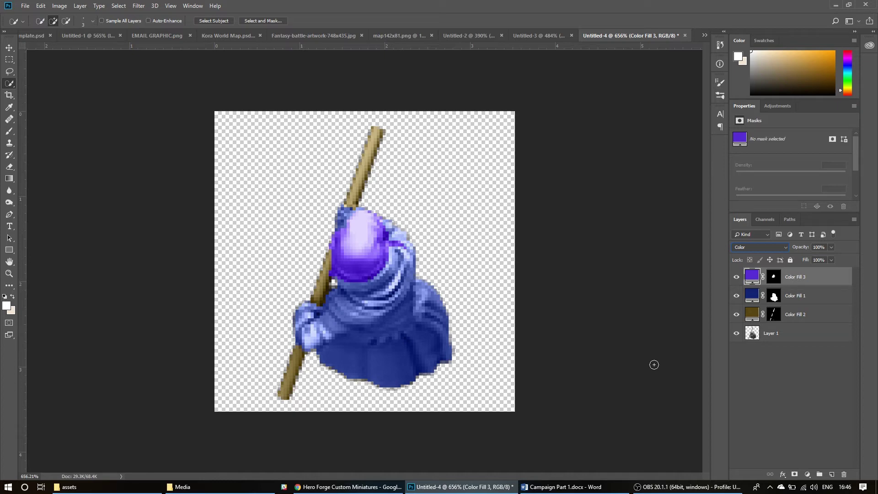
click(806, 297)
click(805, 285)
click(771, 386)
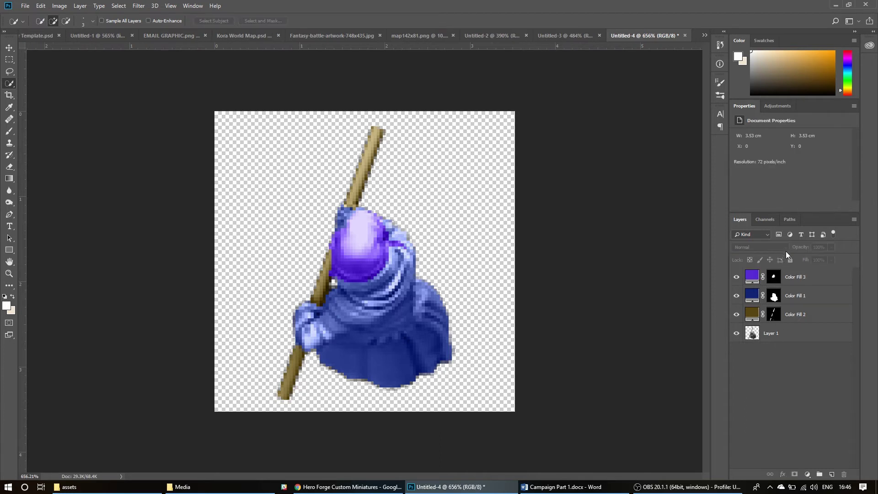
click(786, 282)
click(736, 277)
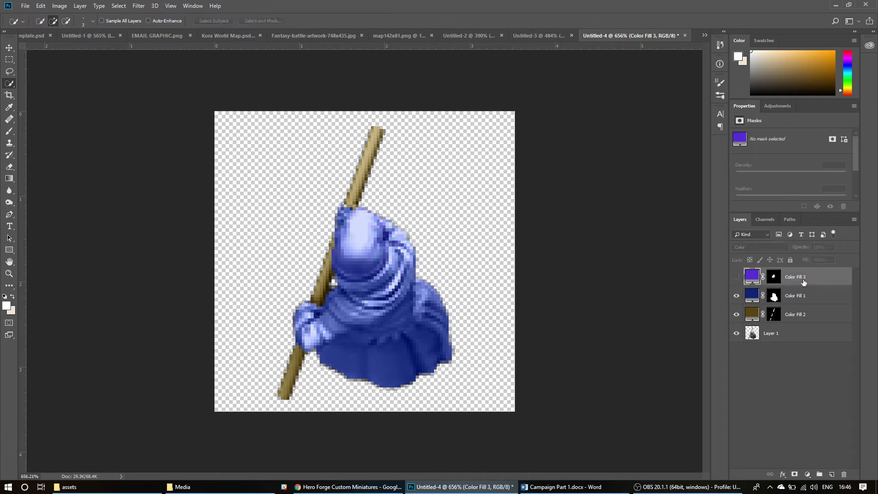
key(Delete)
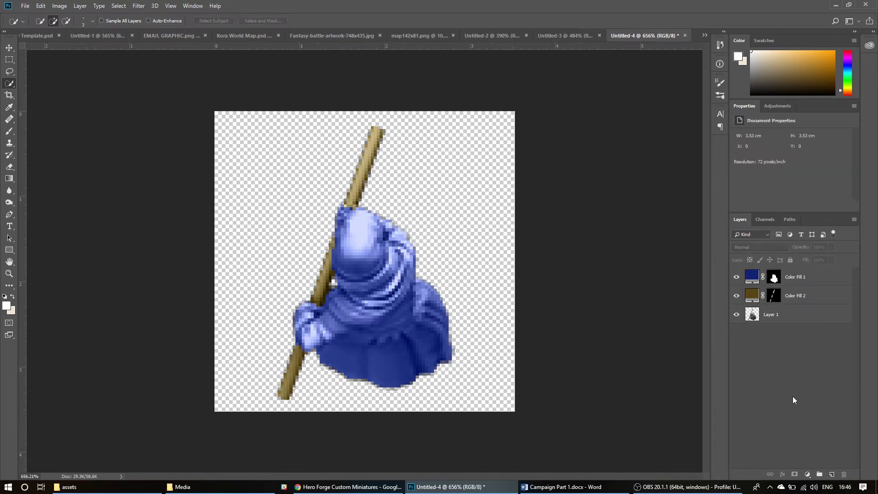
Merge Layer 1 and both colour fill layers into a single Color Fill 1 layer.
click(795, 320)
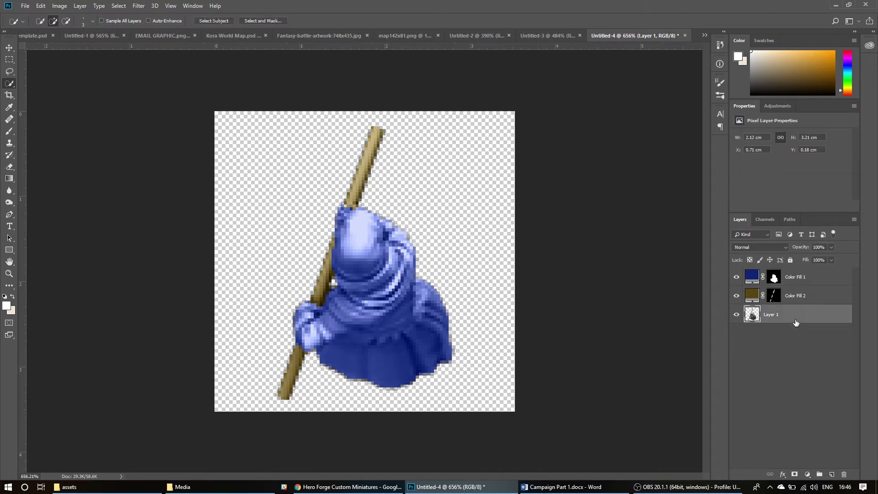
shift+click(801, 278)
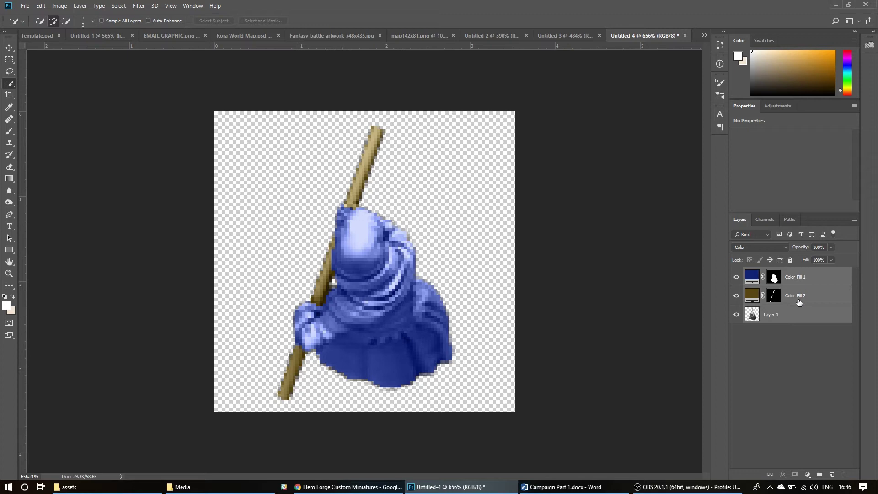
right_click(801, 314)
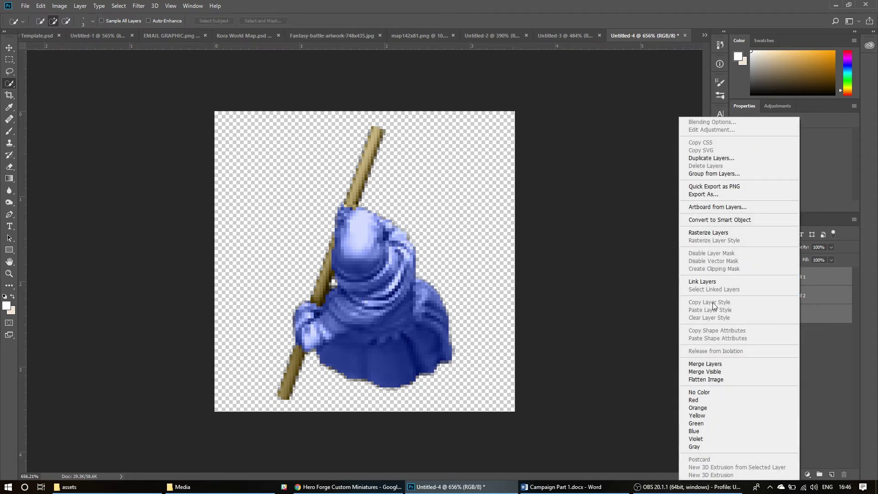
click(713, 364)
Duplicate Color Fill 1 with Ctrl+J, undoing and redoing to compare.
click(777, 282)
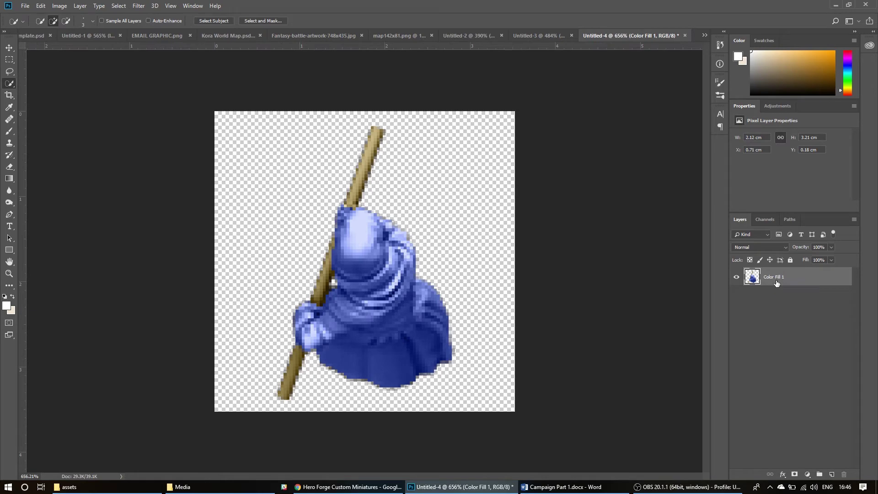
key(ctrl+j)
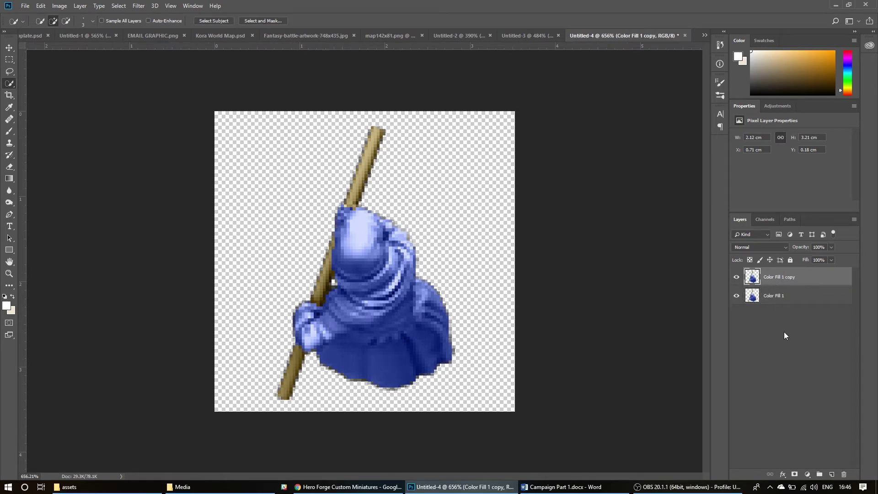
key(ctrl+z)
key(ctrl+z)
Darken Color Fill 1 copy with Curves, discarding a trial brightening curve.
click(59, 6)
mouse_move(98, 29)
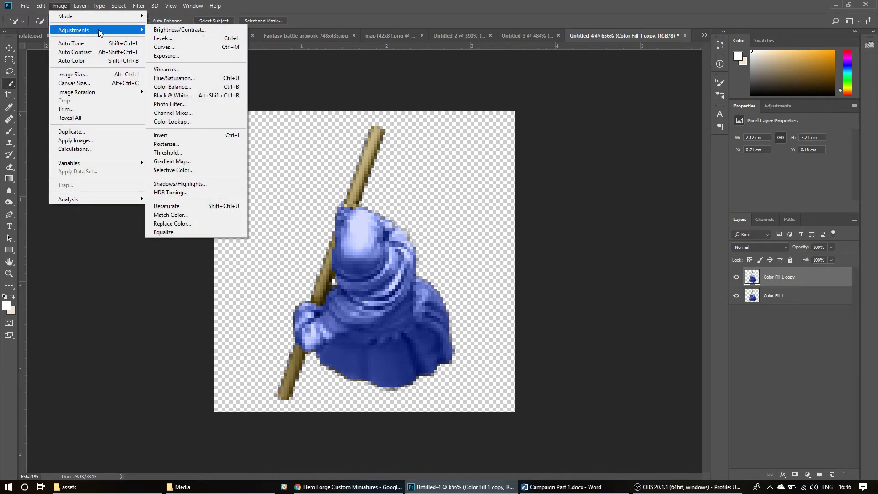
click(174, 47)
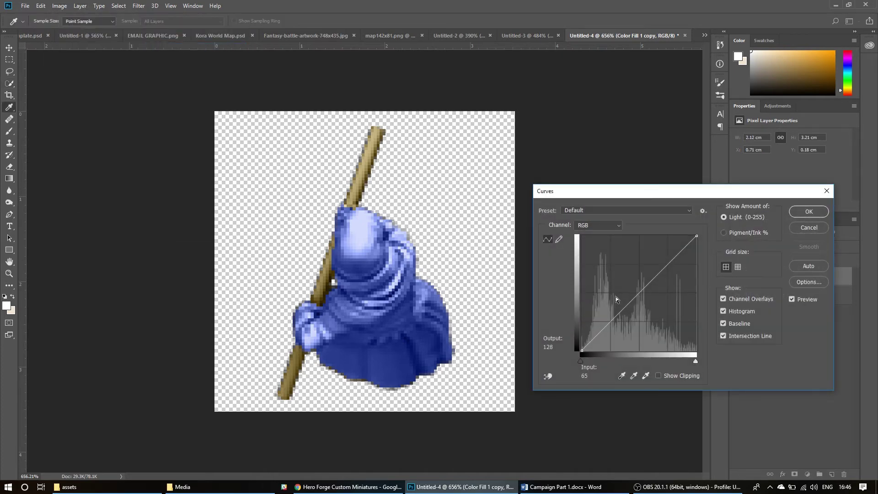
mouse_move(696, 362)
mouse_down()
mouse_move(620, 364)
mouse_move(688, 361)
mouse_up()
key(ctrl+z)
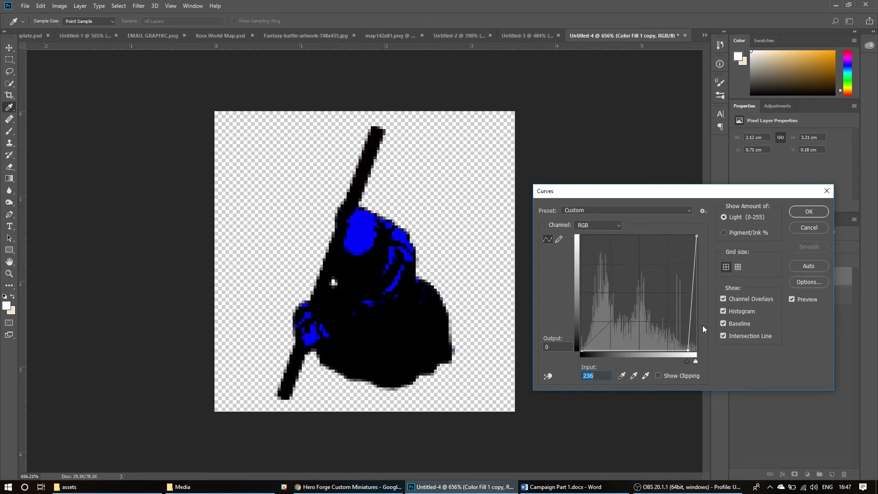
click(808, 212)
Apply Levels with Output white lowered to 23, turning the copy near black.
click(59, 5)
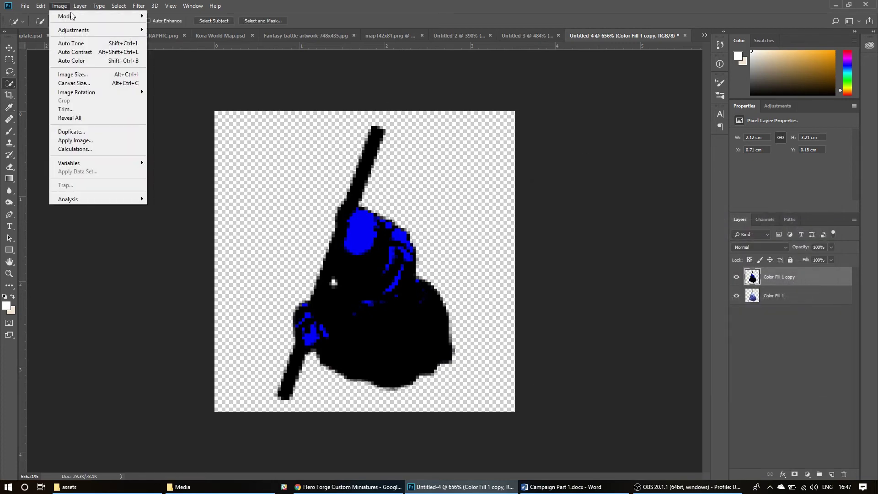
click(169, 41)
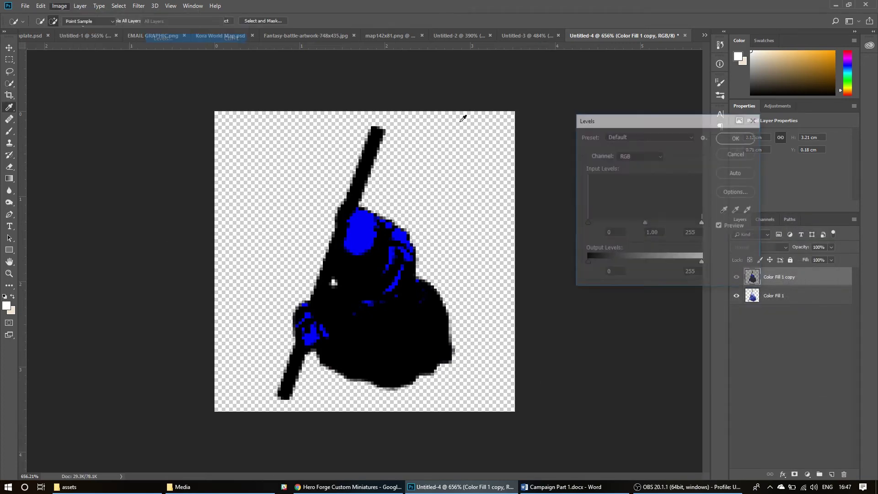
drag(700, 265, 597, 265)
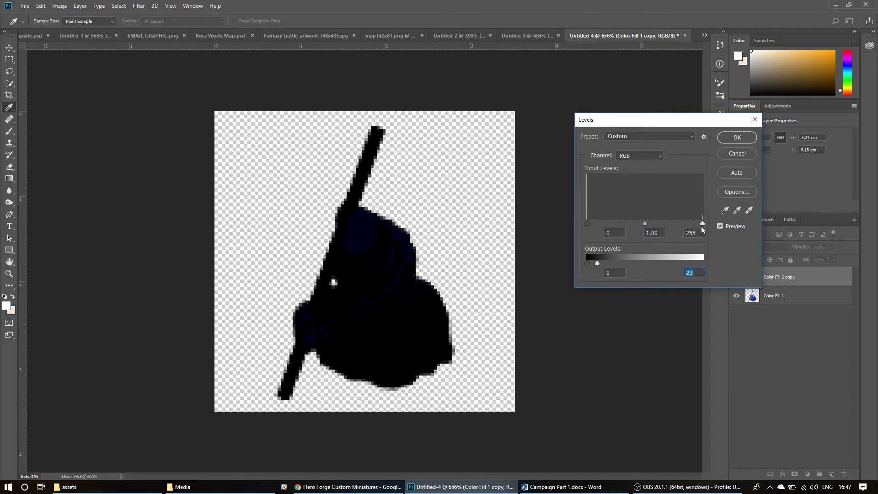
click(737, 137)
key(w)
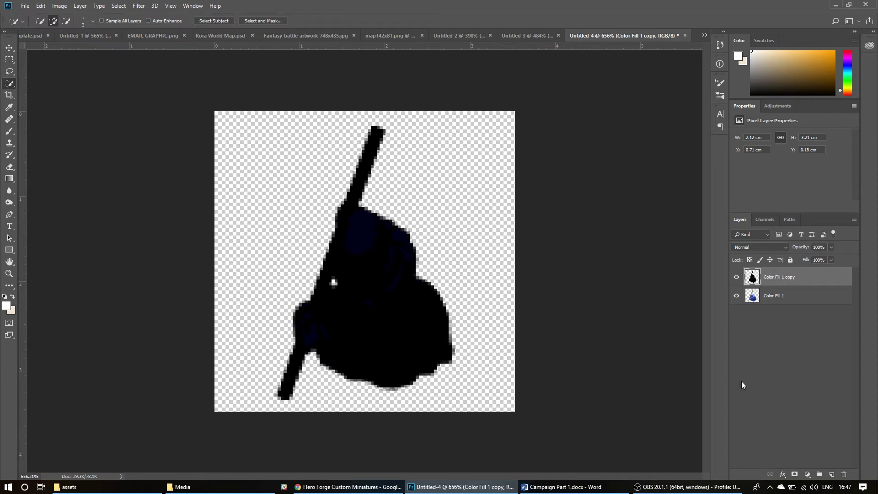
Toggle Color Fill 1 copy's visibility to compare the silhouette with the blue figure.
click(737, 277)
click(736, 277)
click(736, 278)
click(737, 277)
click(736, 277)
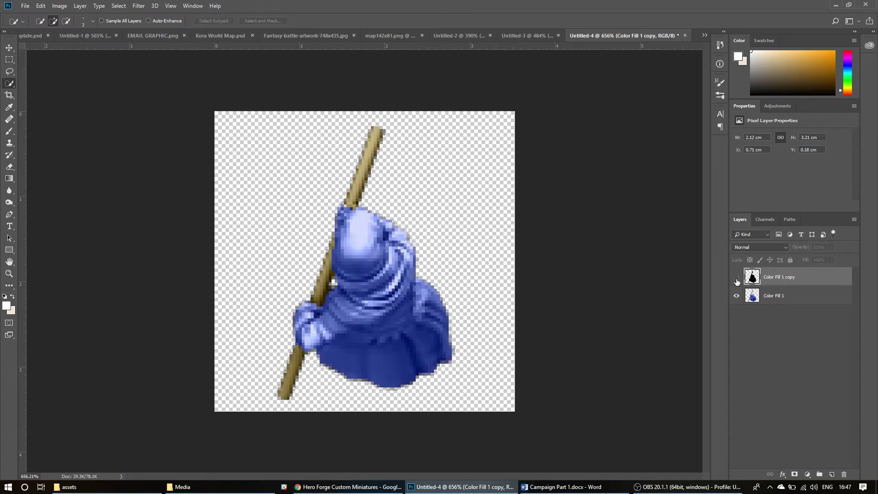
click(736, 277)
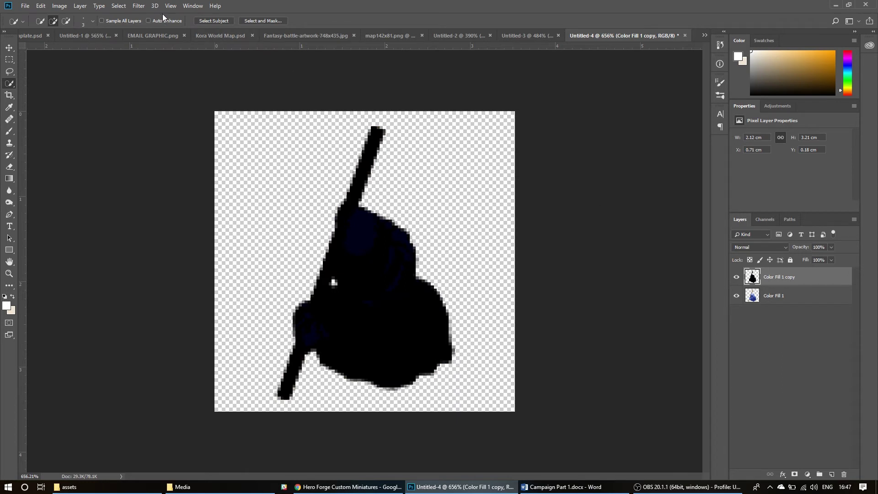
Apply a Box Blur with a 3-pixel radius to the silhouette.
click(120, 6)
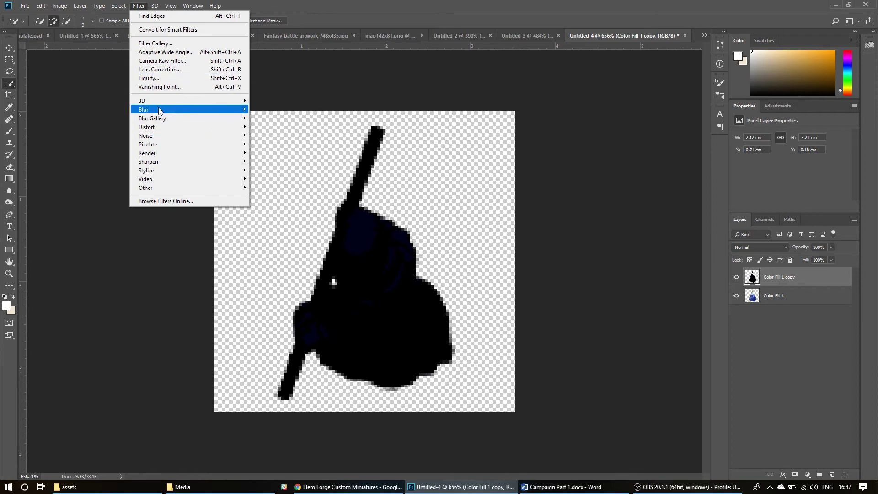
mouse_move(177, 112)
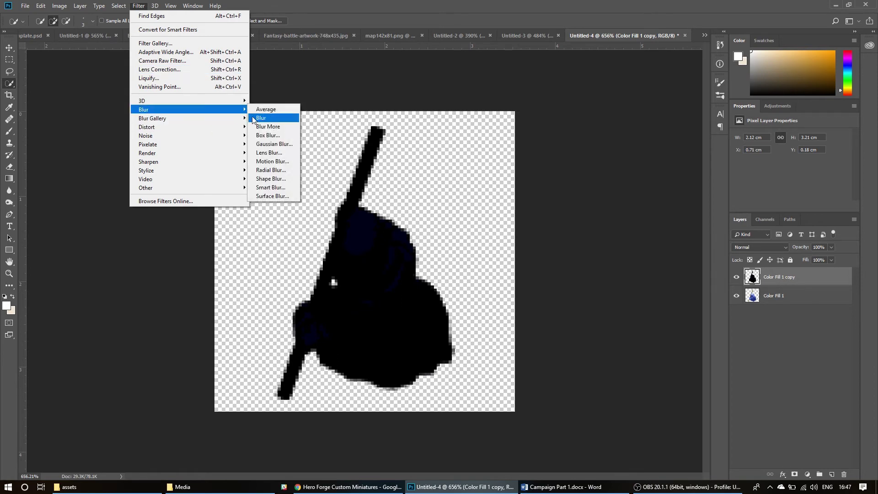
click(273, 136)
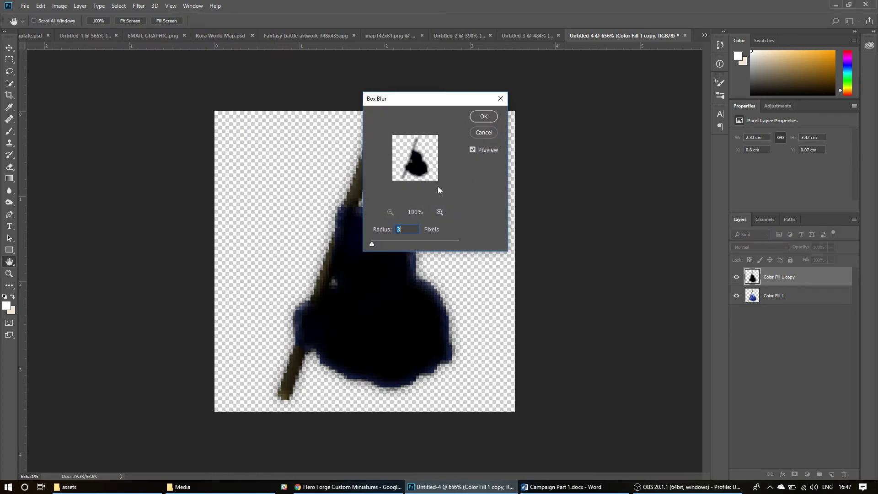
click(484, 116)
key(w)
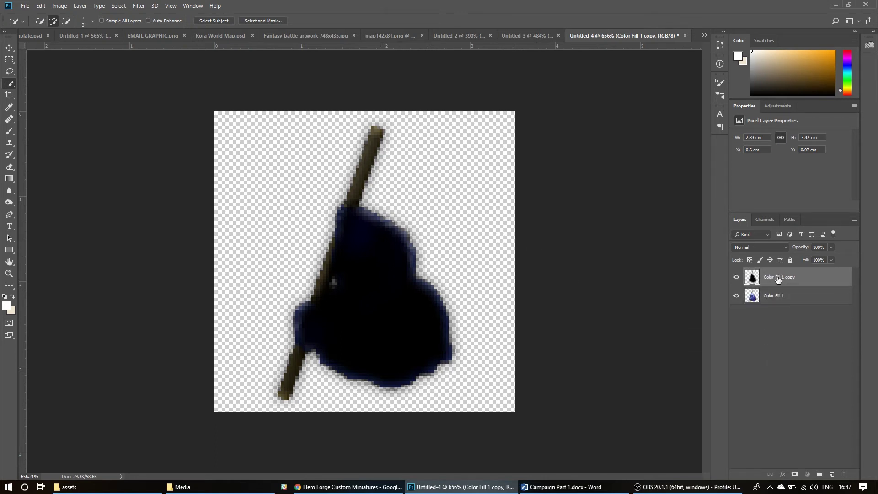
Skew the silhouette with Free Transform corner drags and move Color Fill 1 copy below Color Fill 1.
click(10, 49)
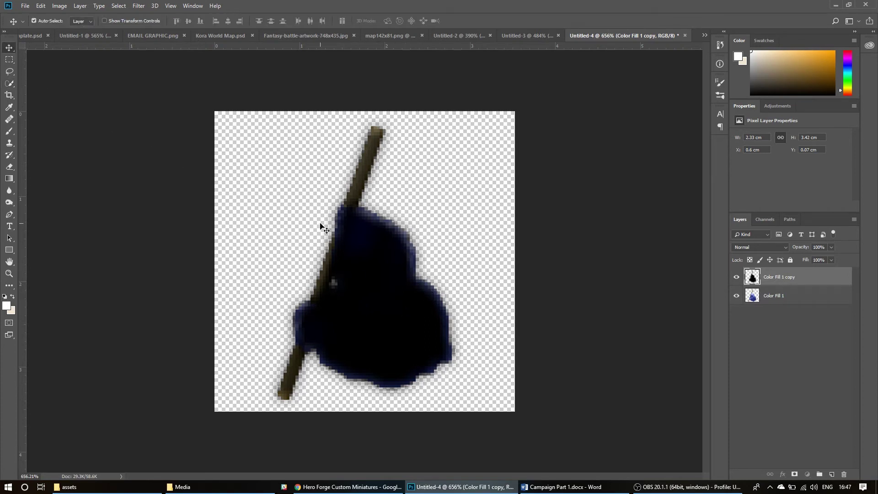
key(ctrl+t)
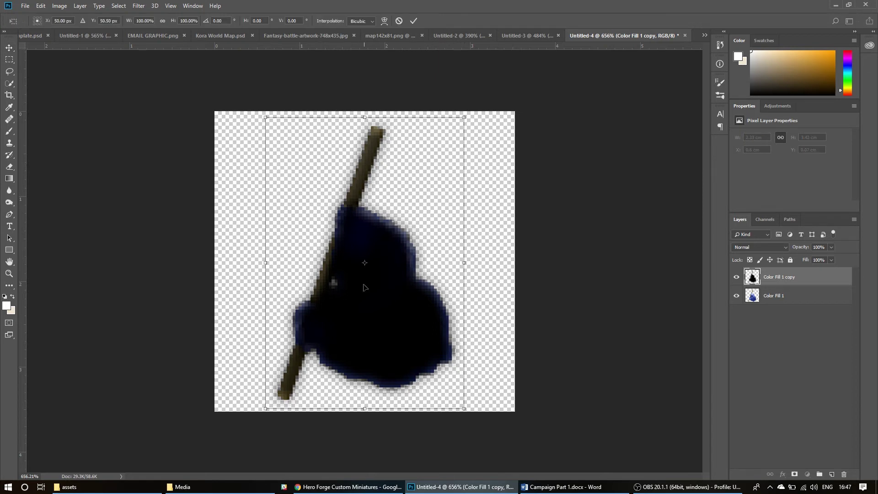
mouse_move(366, 292)
mouse_down()
mouse_move(377, 272)
mouse_move(367, 295)
mouse_up()
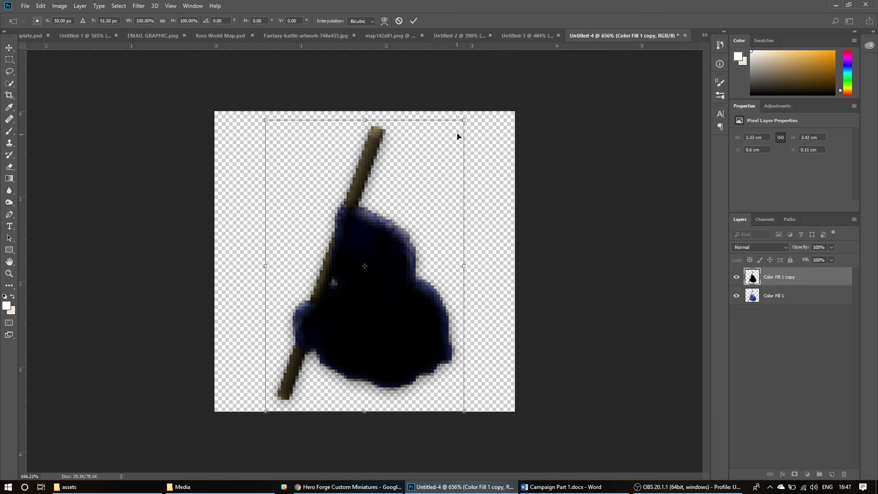
drag(464, 120, 470, 162)
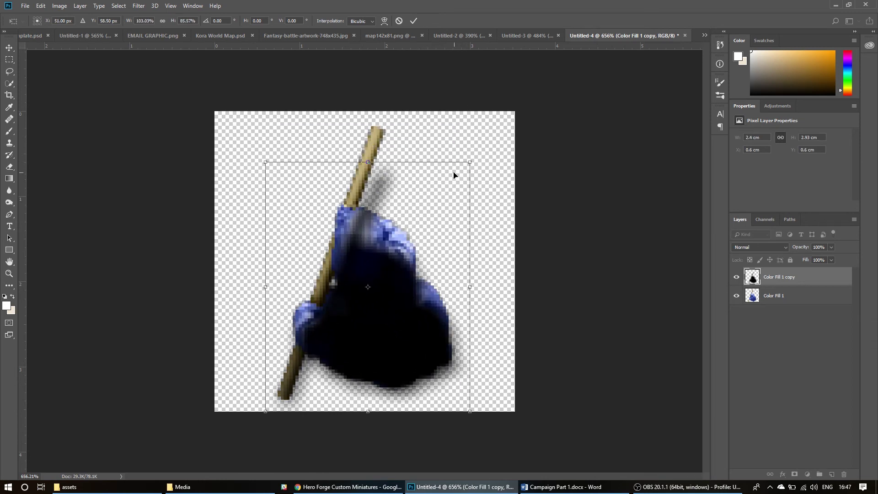
key(ctrl+z)
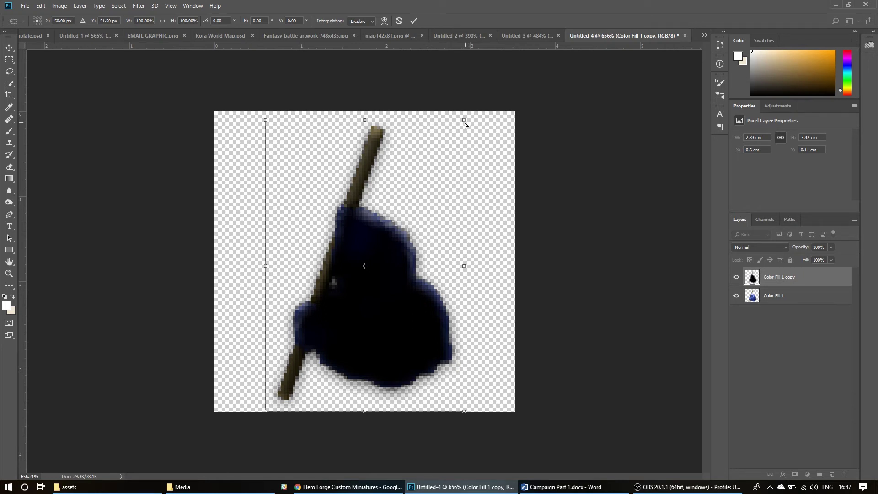
drag(464, 120, 483, 172)
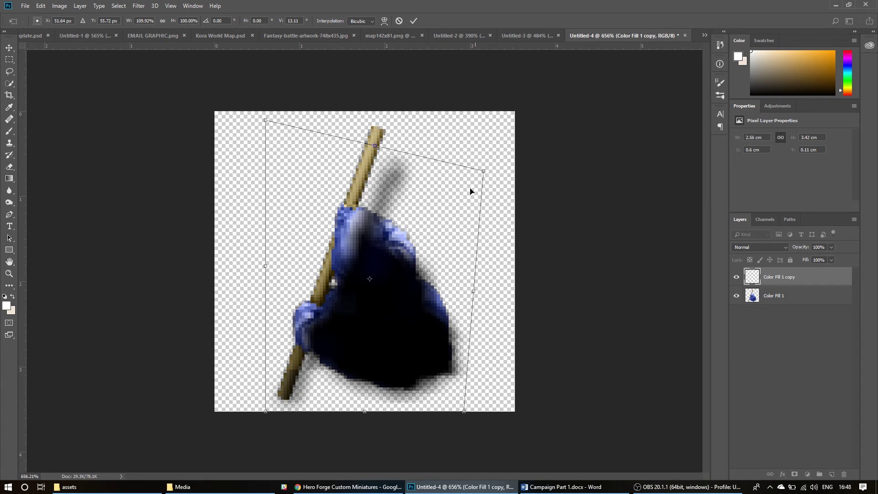
drag(265, 412, 299, 413)
drag(465, 413, 464, 421)
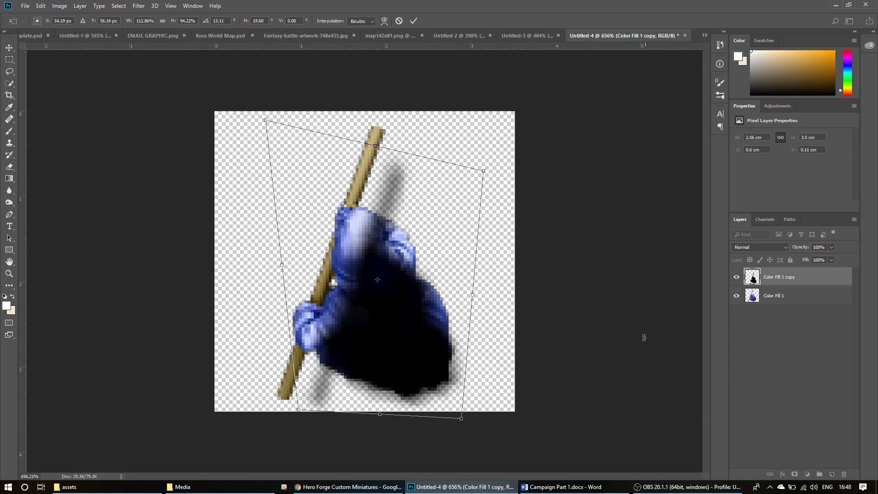
click(414, 22)
drag(775, 280, 776, 312)
Set the Color Fill 1 copy shadow layer's opacity to 70%.
click(794, 385)
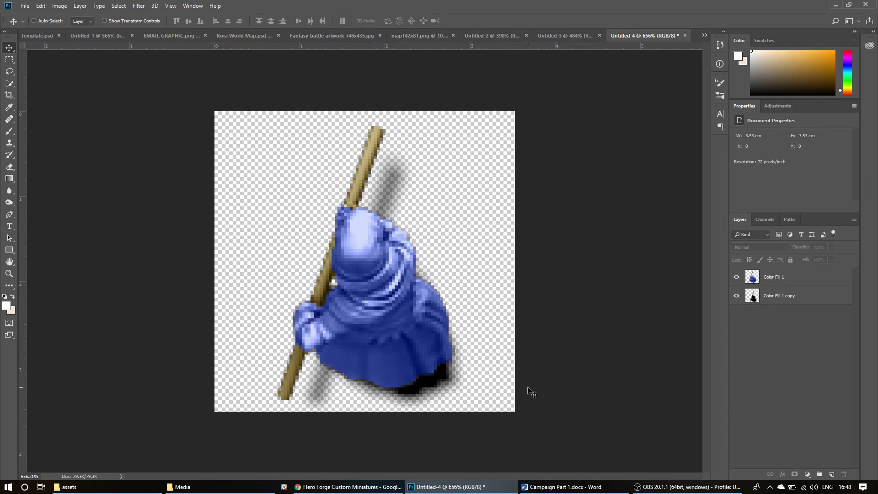
click(795, 303)
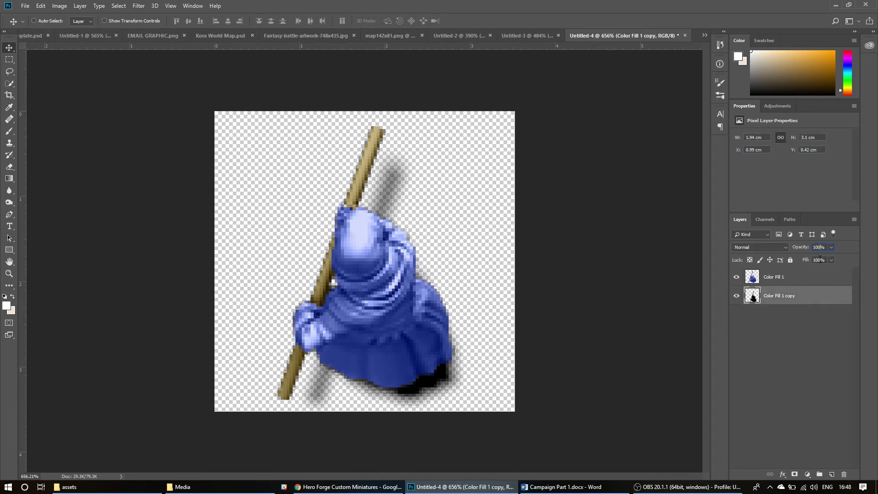
text(60)
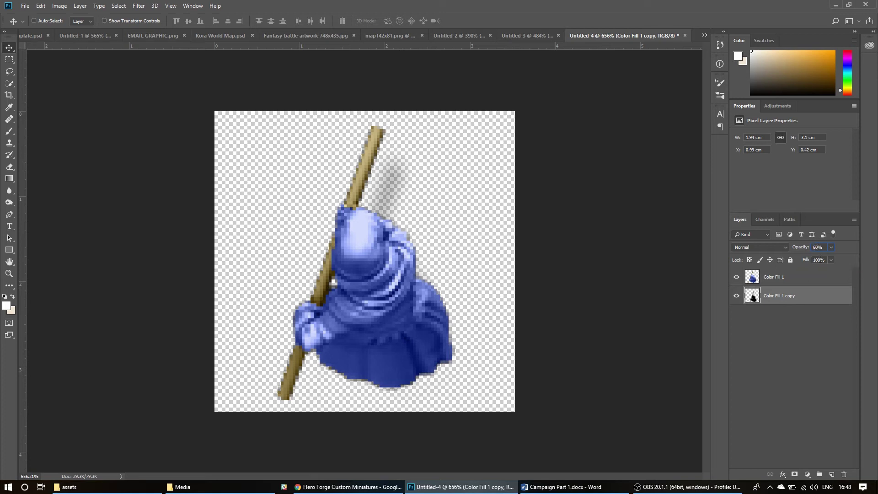
key(BackSpace)
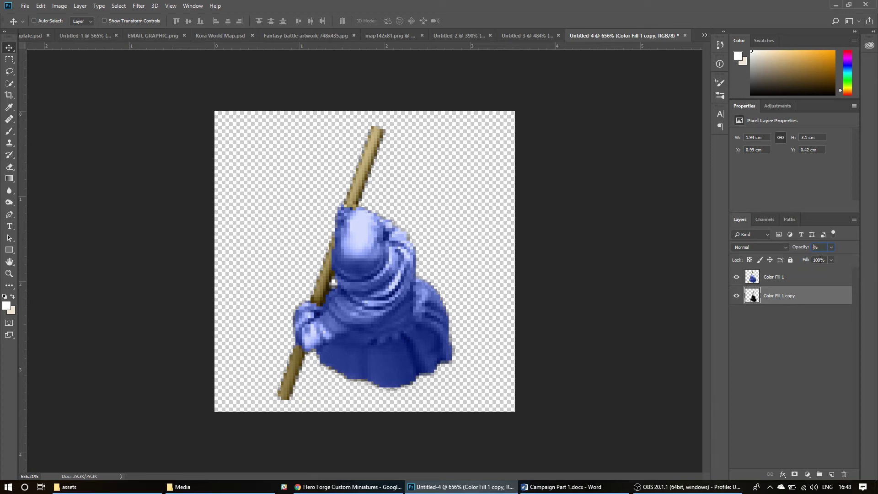
text(70)
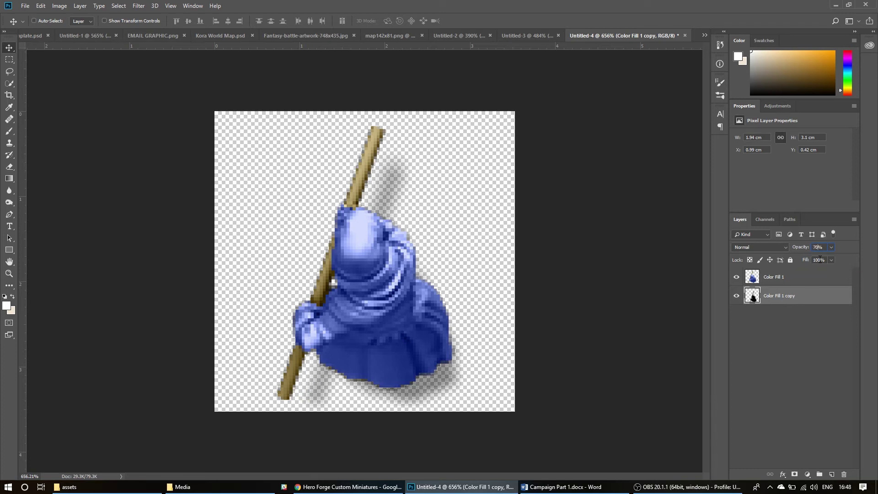
click(788, 348)
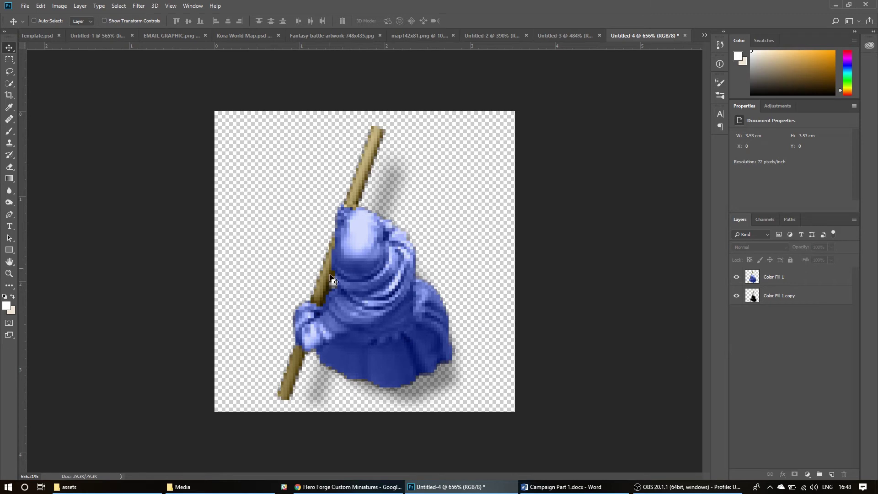
Duplicate the Color Fill 1 figure layer and darken the copy's midtones with Levels.
click(783, 284)
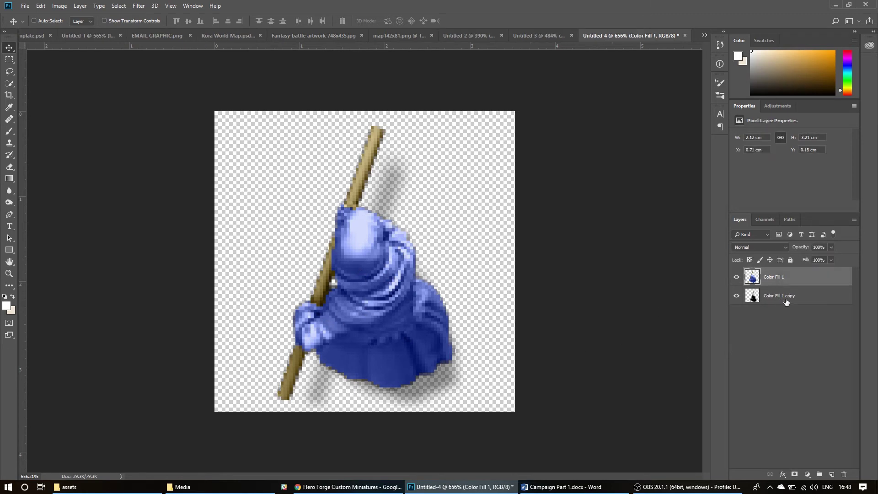
key(ctrl)
key(ctrl+j)
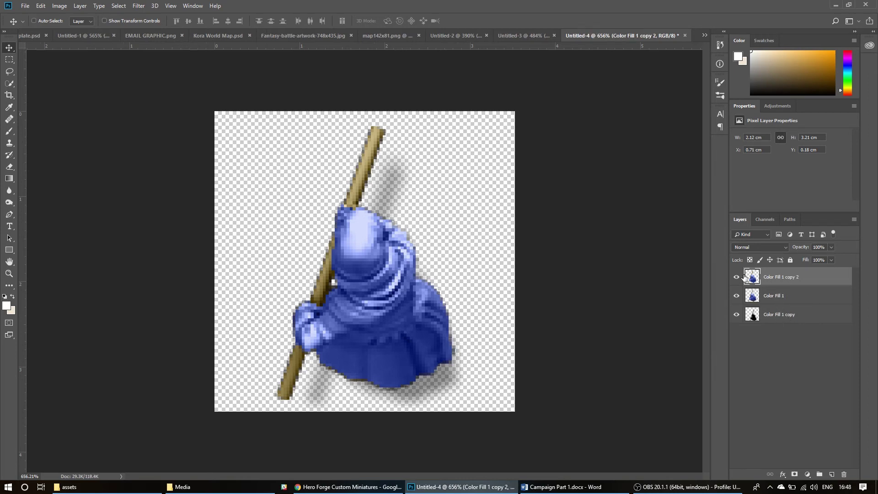
click(59, 7)
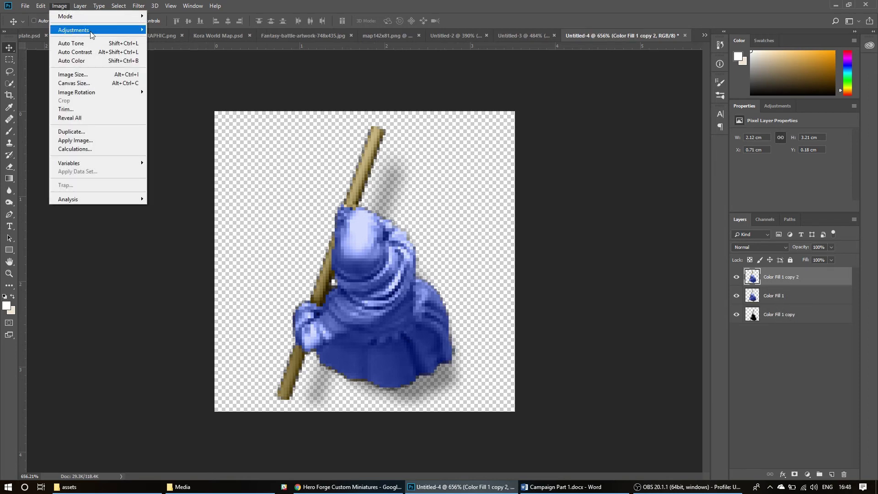
mouse_move(93, 32)
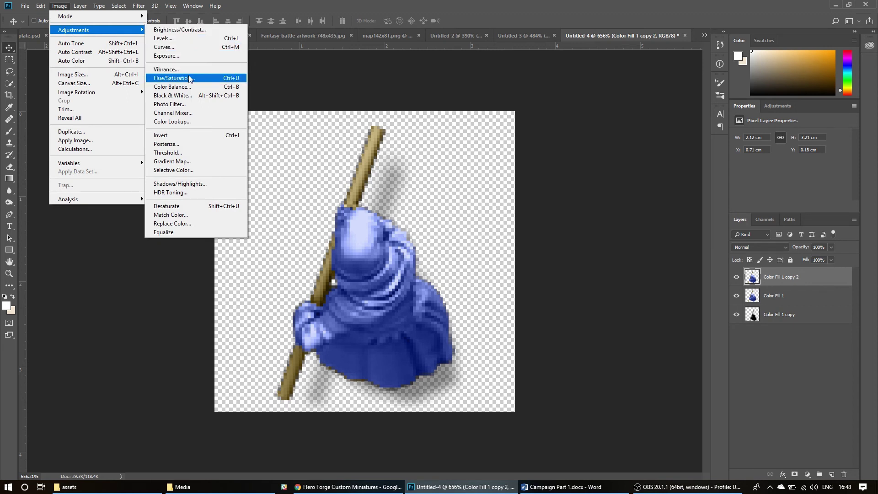
click(174, 39)
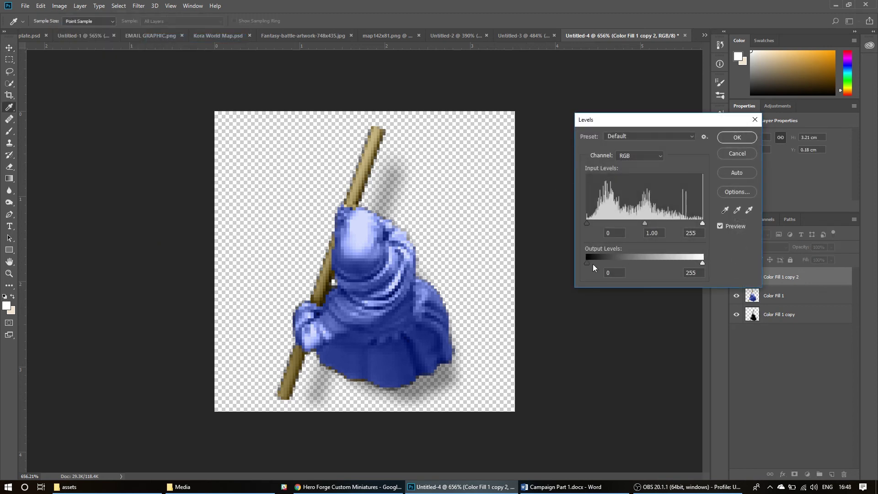
mouse_move(703, 263)
mouse_down()
mouse_move(674, 263)
mouse_move(703, 263)
mouse_up()
mouse_move(584, 267)
mouse_down()
mouse_move(617, 262)
mouse_move(588, 263)
mouse_up()
mouse_move(644, 224)
mouse_down()
mouse_move(635, 224)
mouse_move(667, 224)
mouse_move(659, 223)
mouse_up()
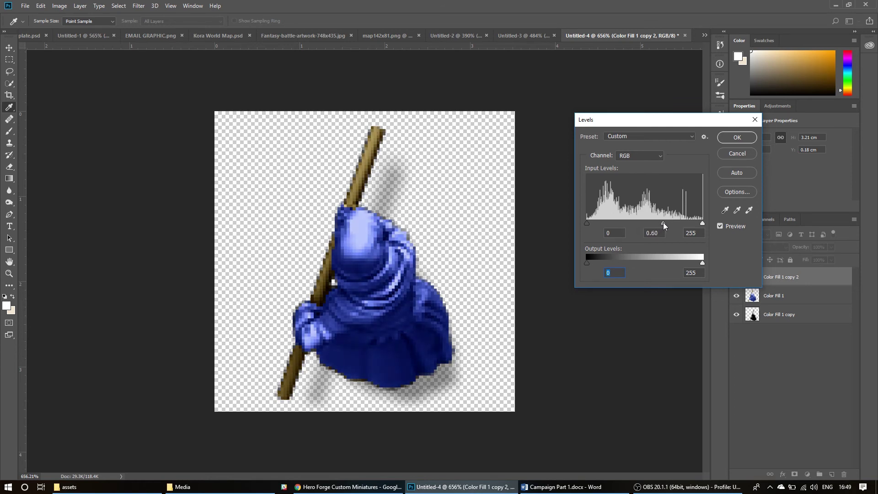
click(736, 138)
Raise the duplicate's contrast to 29 with Brightness/Contrast.
click(60, 6)
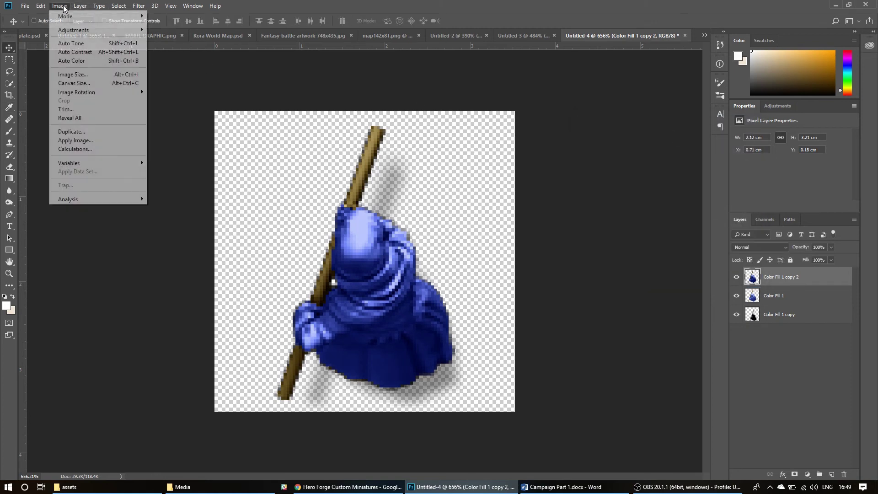
mouse_move(112, 22)
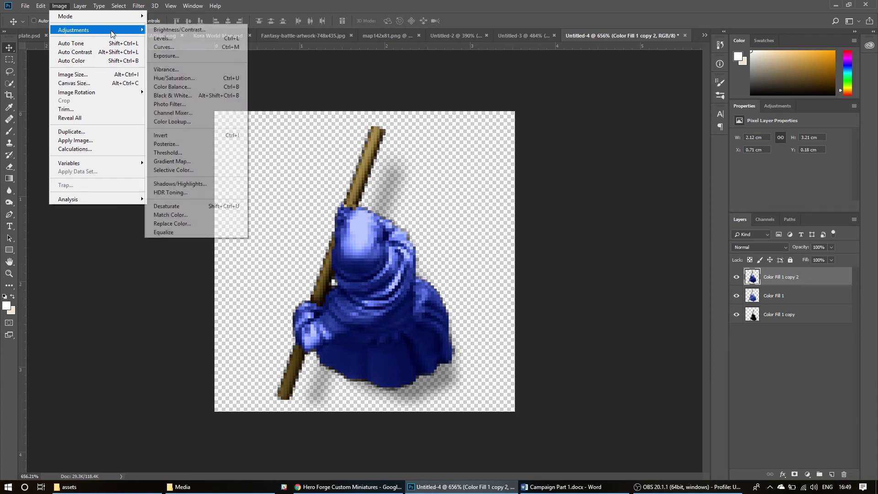
click(180, 29)
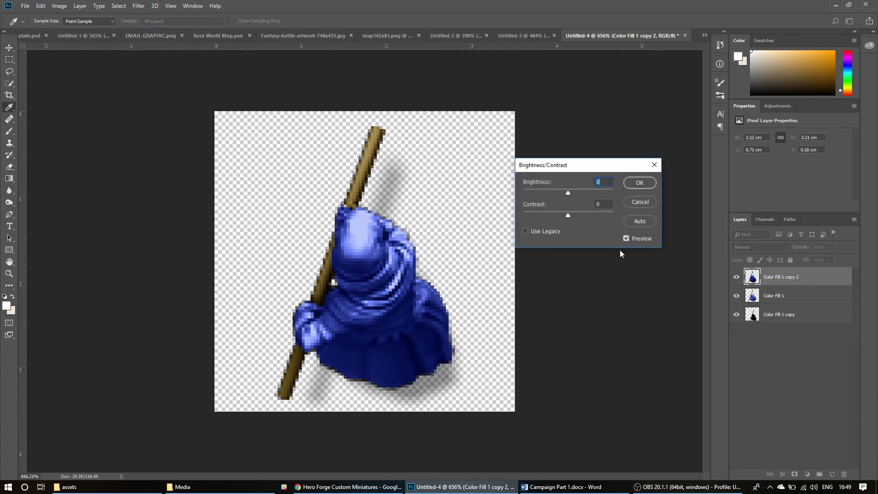
mouse_move(569, 215)
mouse_down()
mouse_move(586, 217)
mouse_move(533, 216)
mouse_move(586, 218)
mouse_up()
click(643, 183)
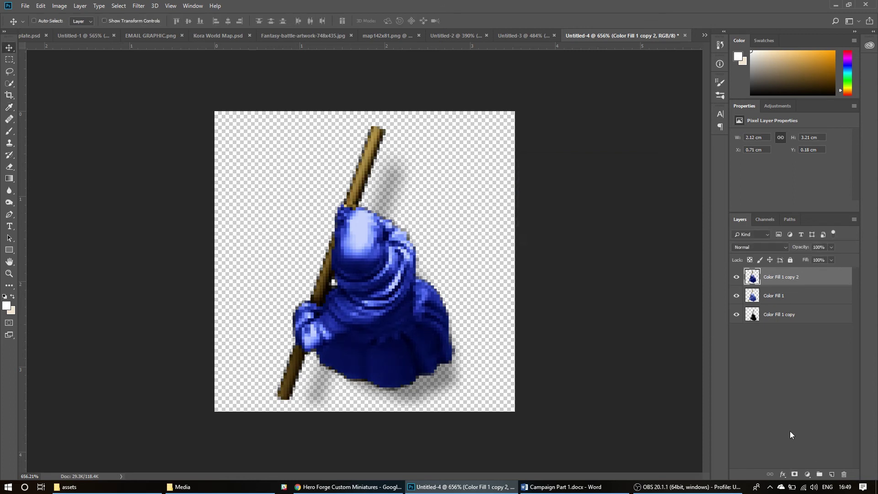
Compare the darkened Color Fill 1 copy 2 layer on and off, then set its opacity to 50%.
click(736, 276)
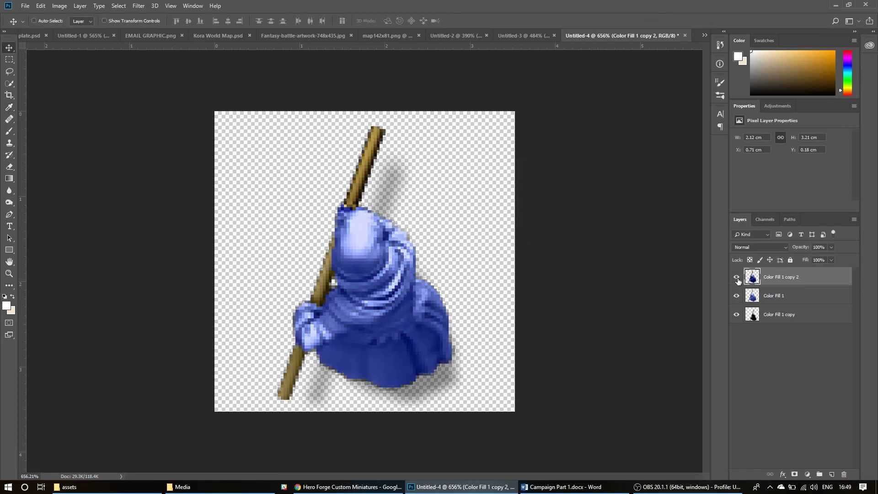
click(737, 276)
drag(831, 248, 806, 255)
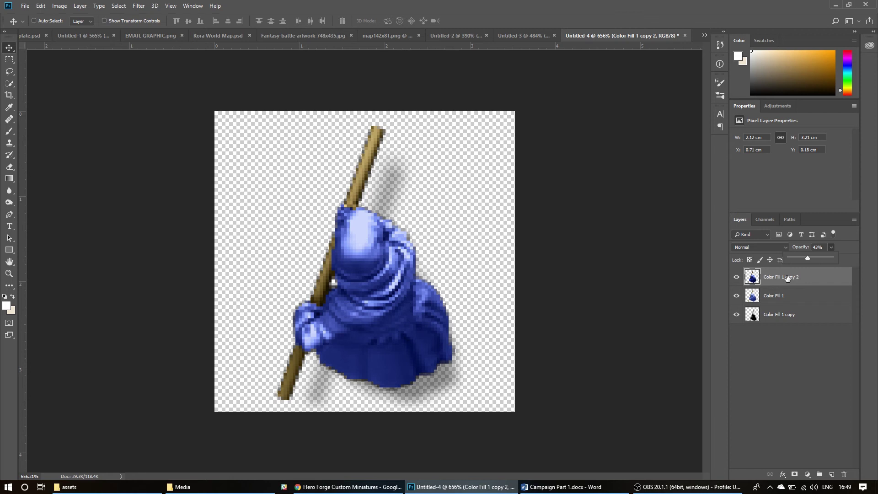
click(818, 281)
key(BackSpace)
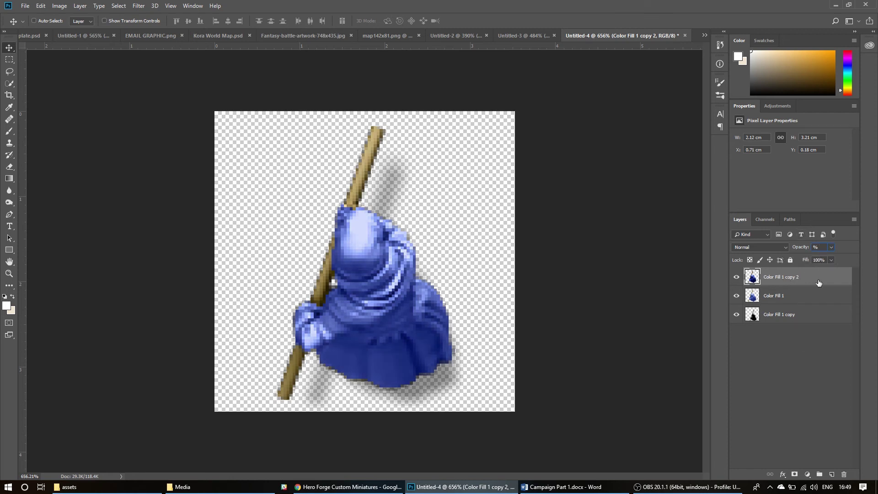
text(50)
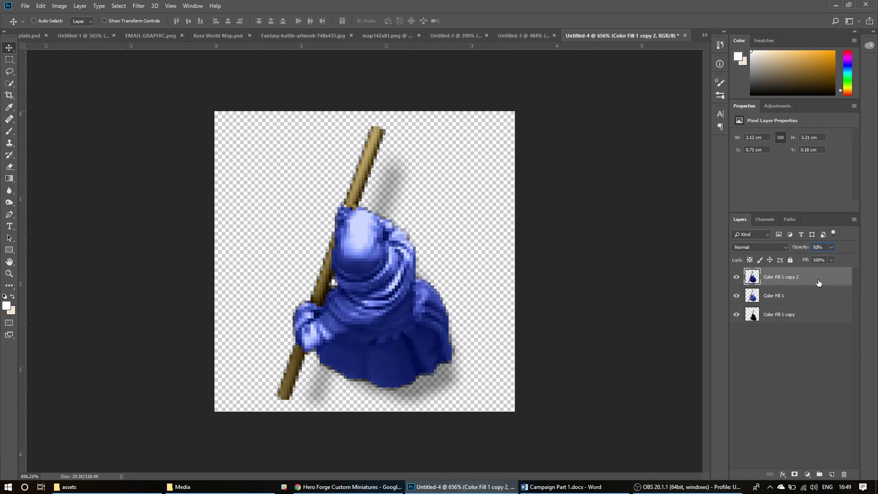
click(839, 378)
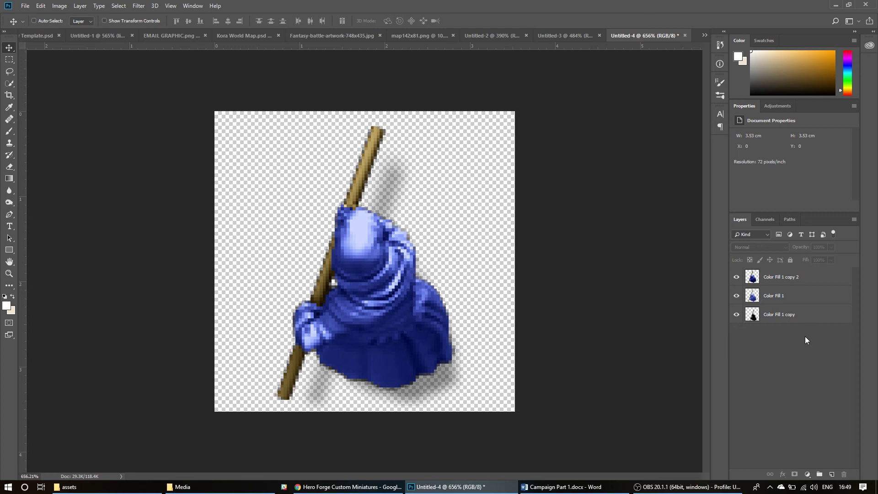
Quick Export the image as a PNG named 'wizard' into the Homebrew > assets folder.
click(26, 5)
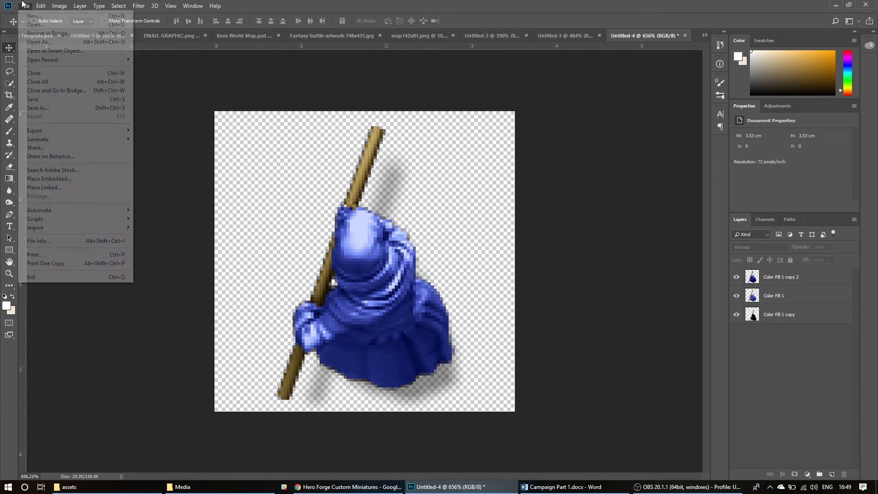
mouse_move(61, 133)
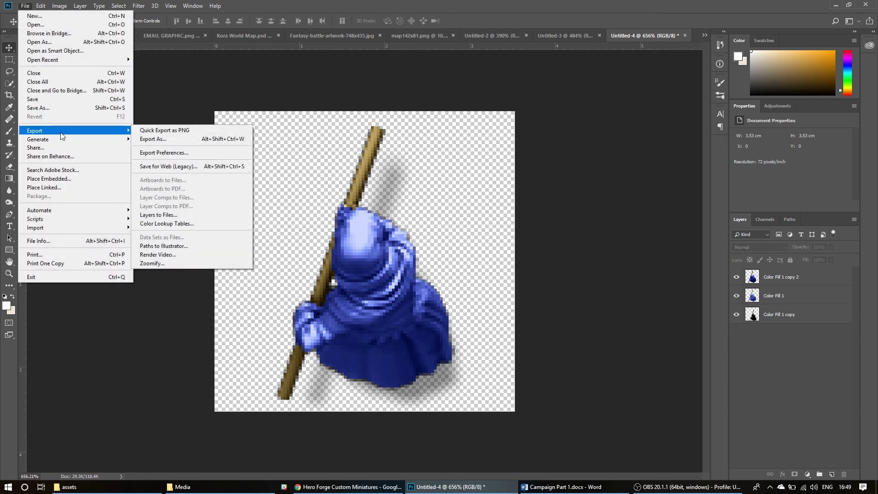
click(188, 132)
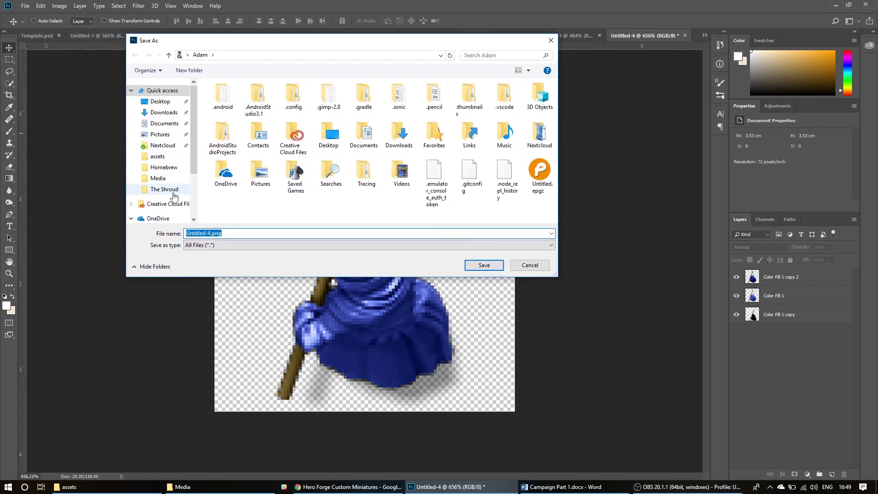
click(164, 167)
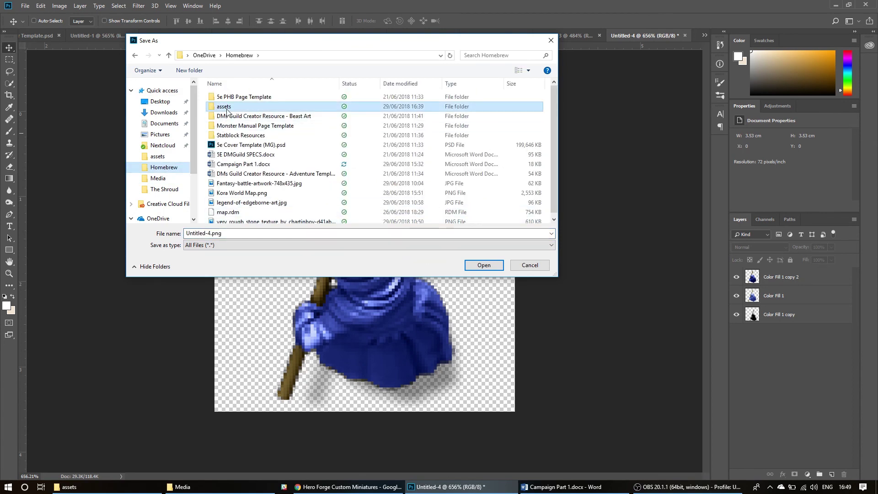
double_click(242, 106)
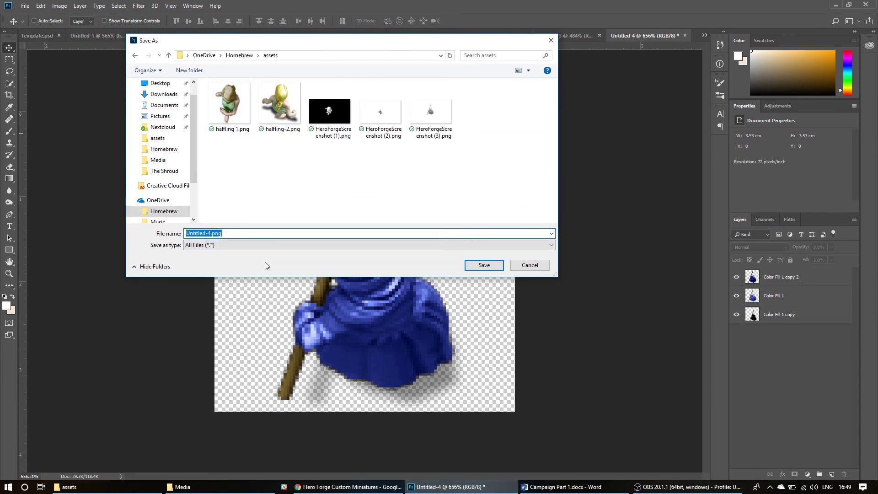
key(BackSpace)
text(wizard)
click(494, 269)
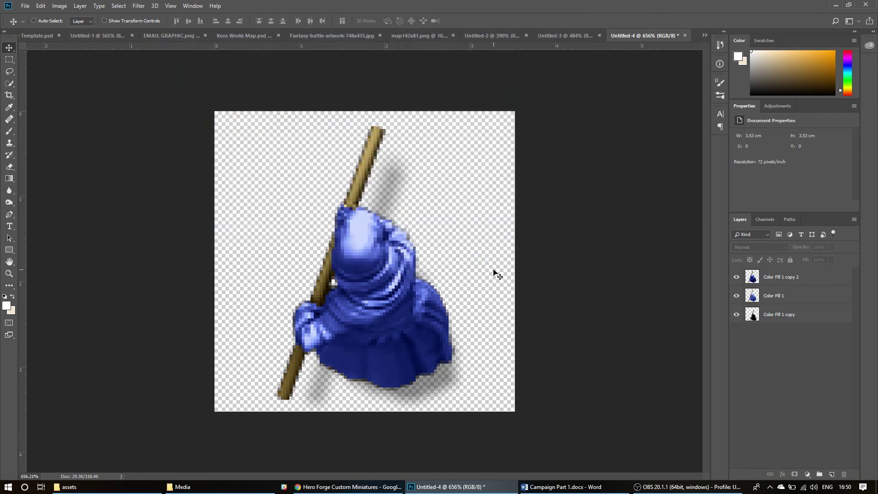
In the Roll20 game tab, upload wizard.png through the Art Library.
click(347, 487)
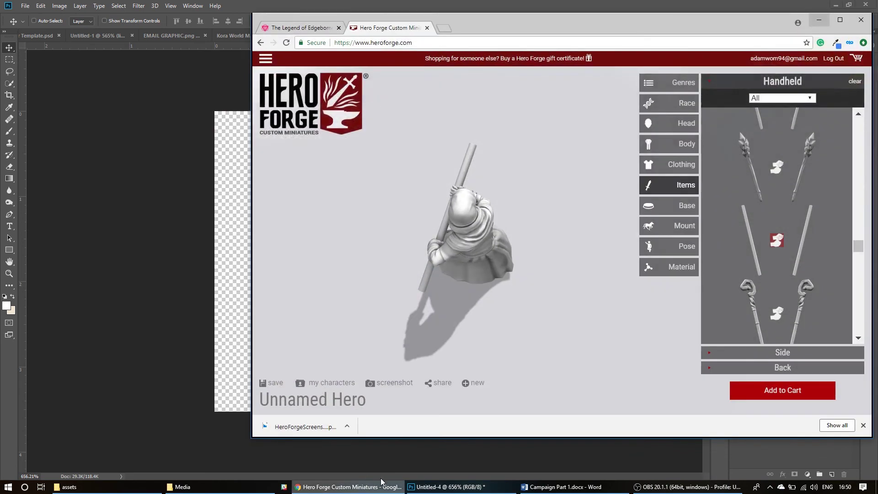
click(270, 28)
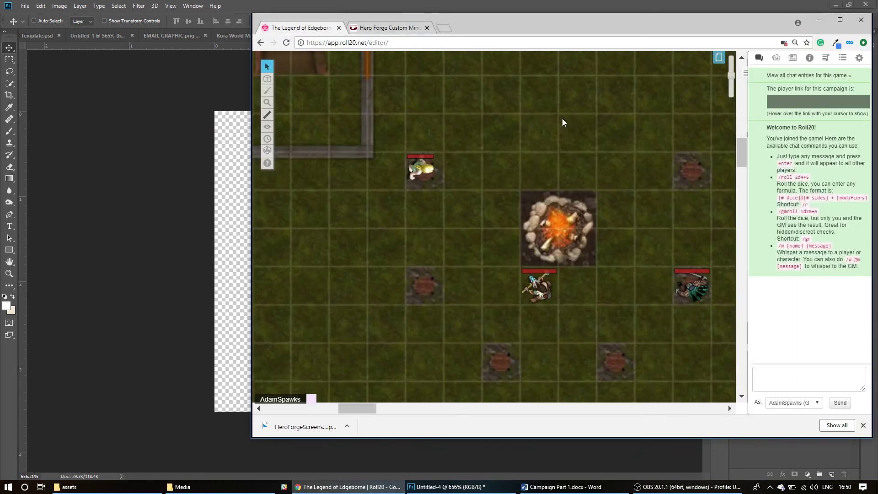
mouse_move(833, 101)
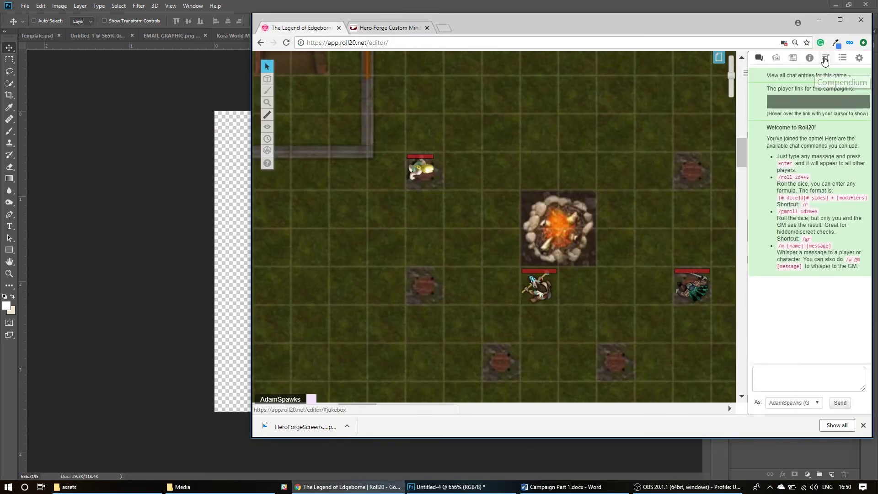
click(776, 57)
click(819, 125)
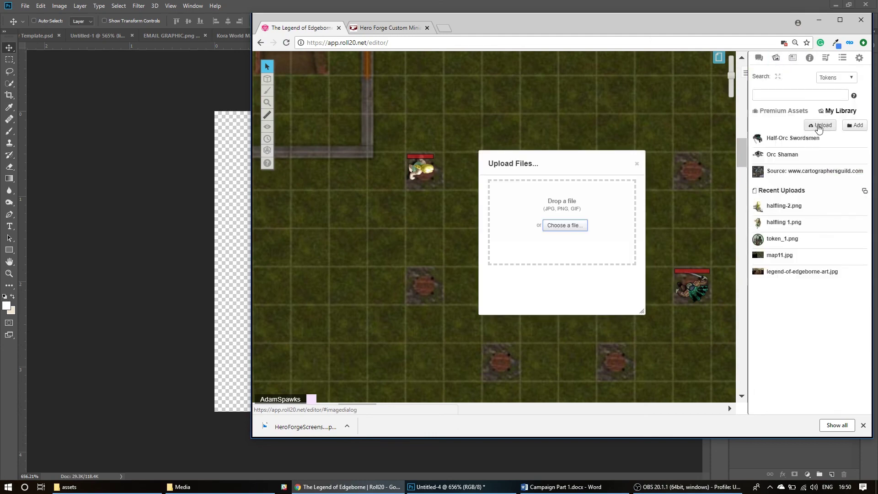
click(565, 226)
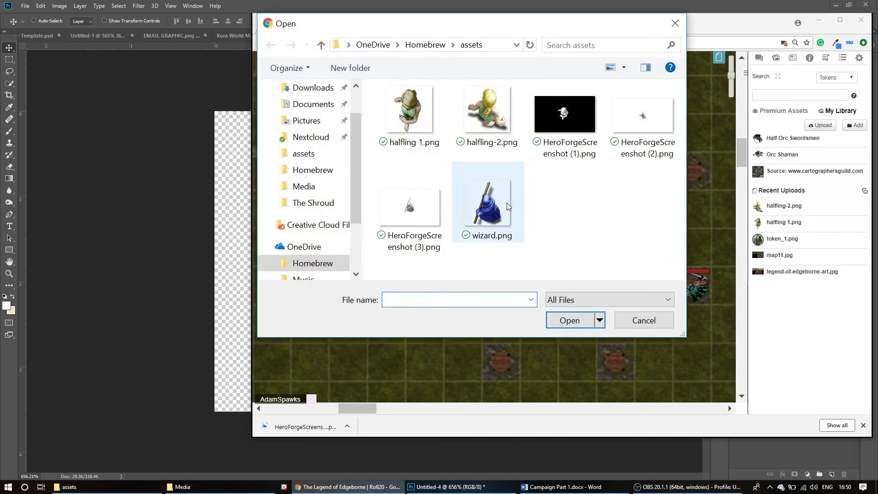
click(480, 197)
click(568, 318)
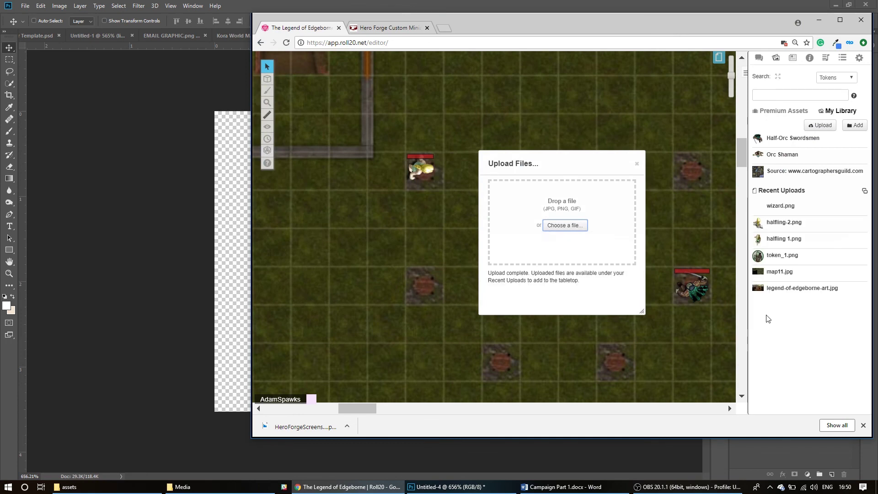
Drag wizard.png from Recent Uploads onto the map beside the campfire.
click(636, 164)
drag(775, 205, 557, 163)
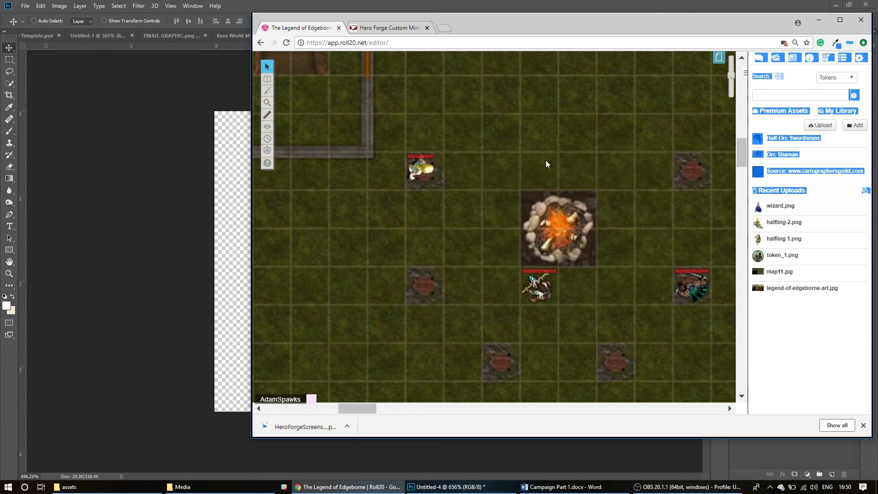
click(760, 191)
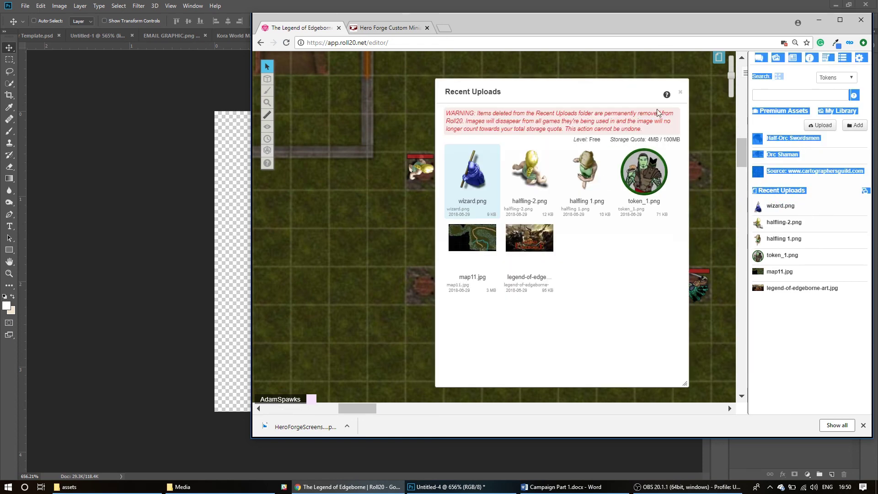
click(686, 89)
drag(775, 206, 469, 249)
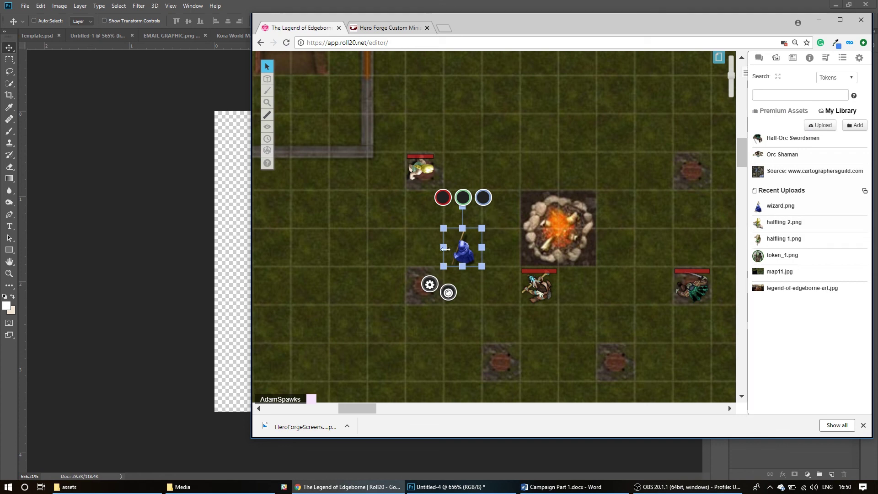
Rotate the wizard token about 45° and move it one cell down-left.
drag(463, 208, 526, 248)
drag(464, 254, 423, 287)
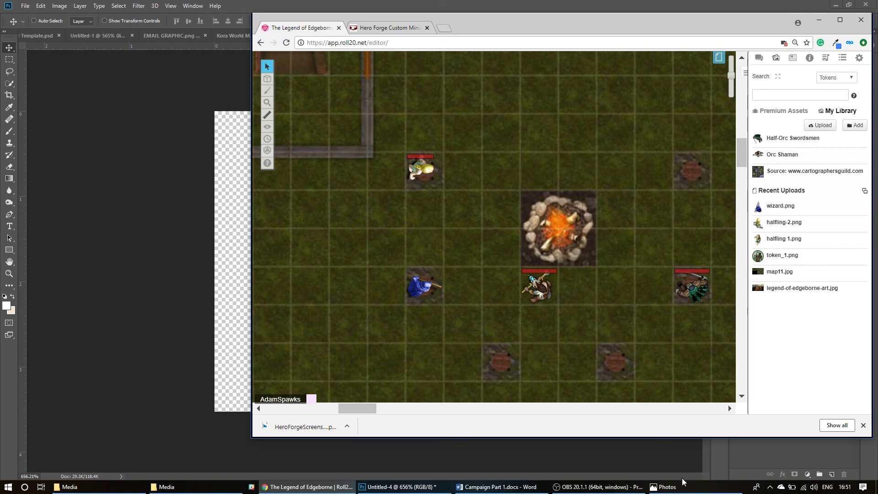
mouse_move(683, 491)
click(695, 455)
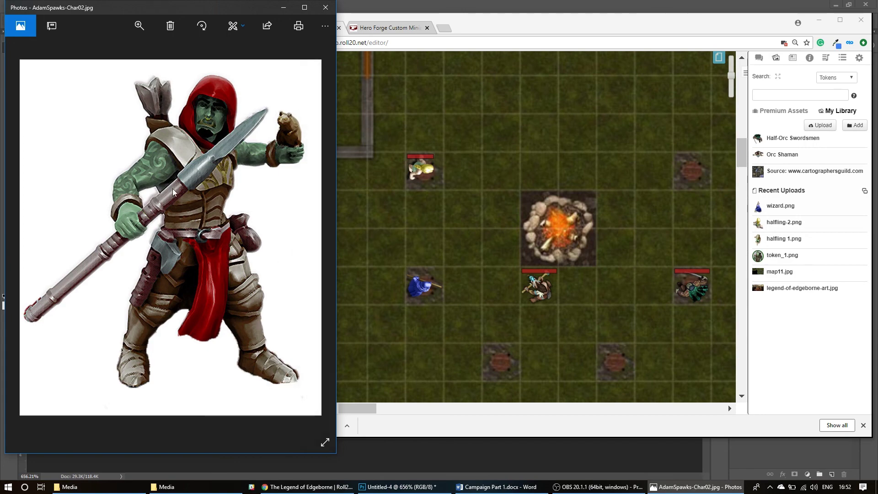
click(325, 7)
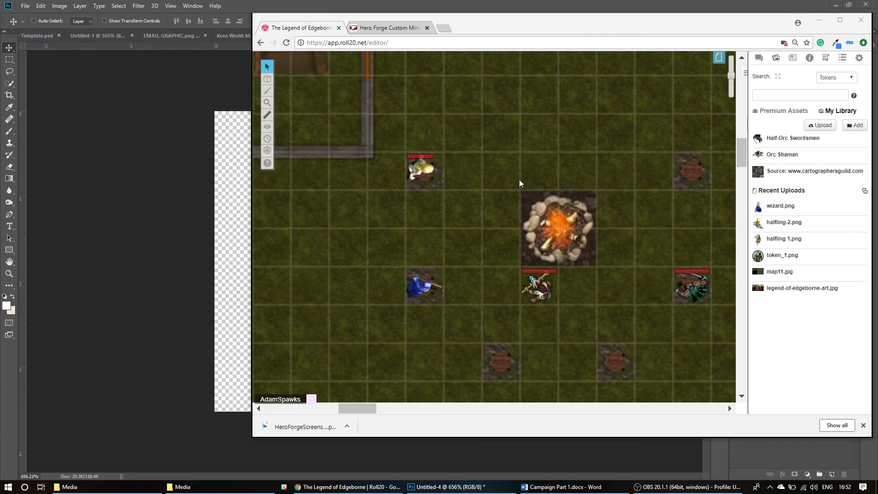